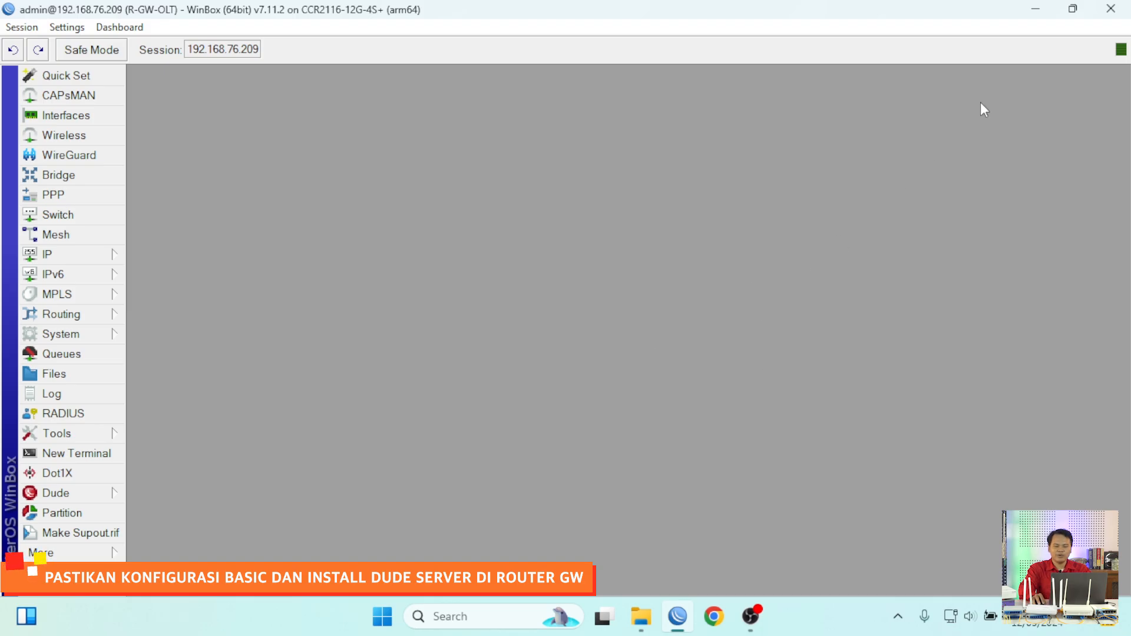
Minimize WinBox and launch The Dude from the recent Windows search results
click(1035, 9)
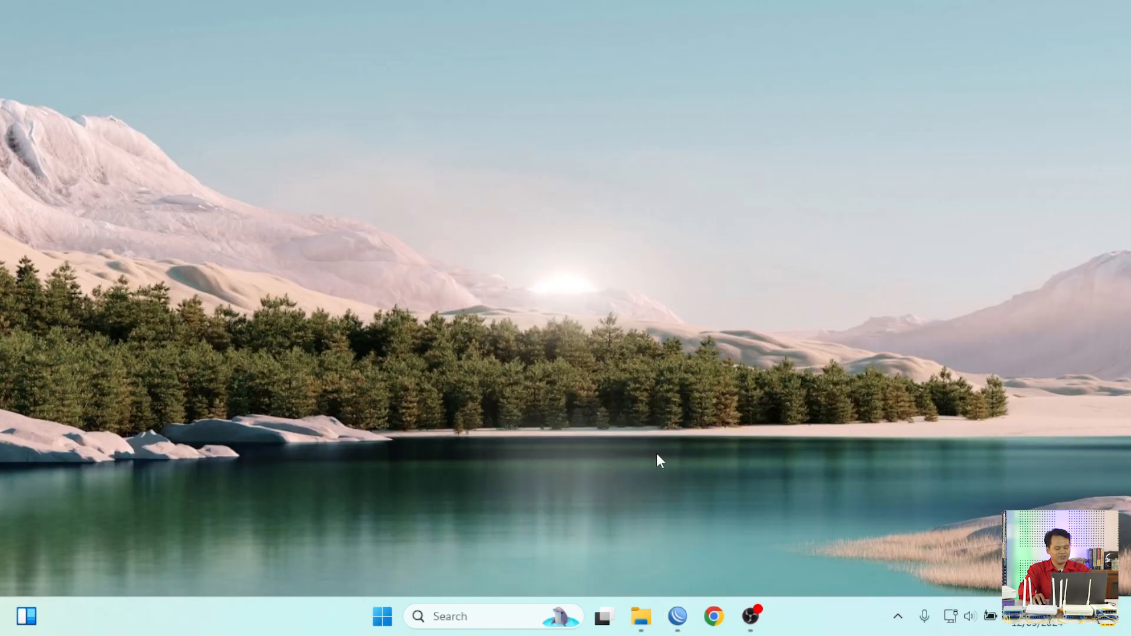
key(super+s)
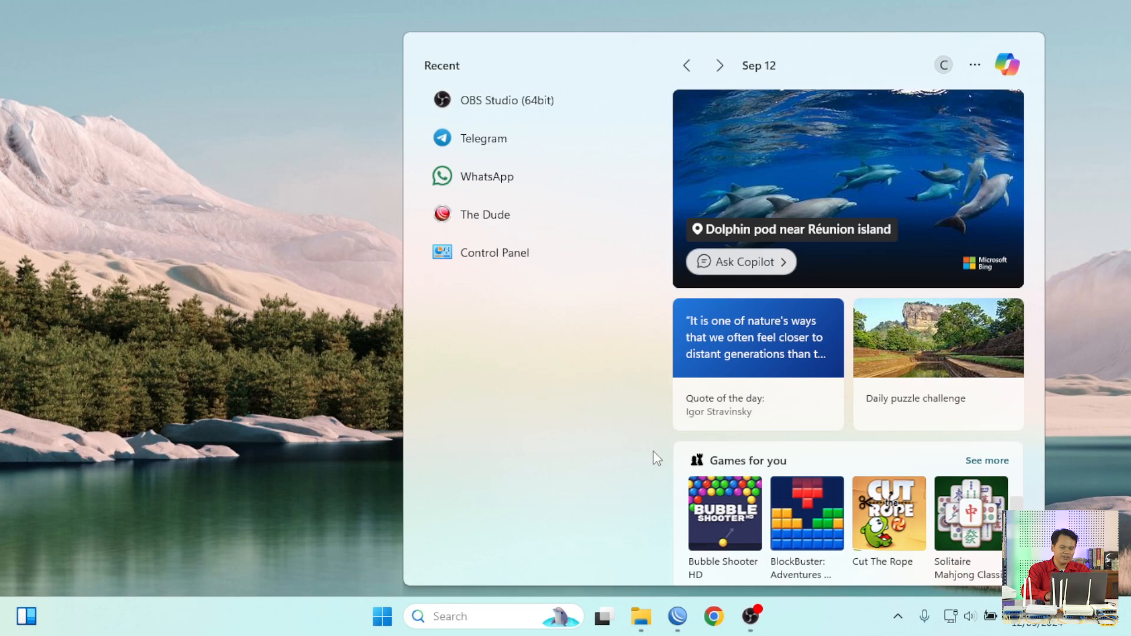
click(488, 215)
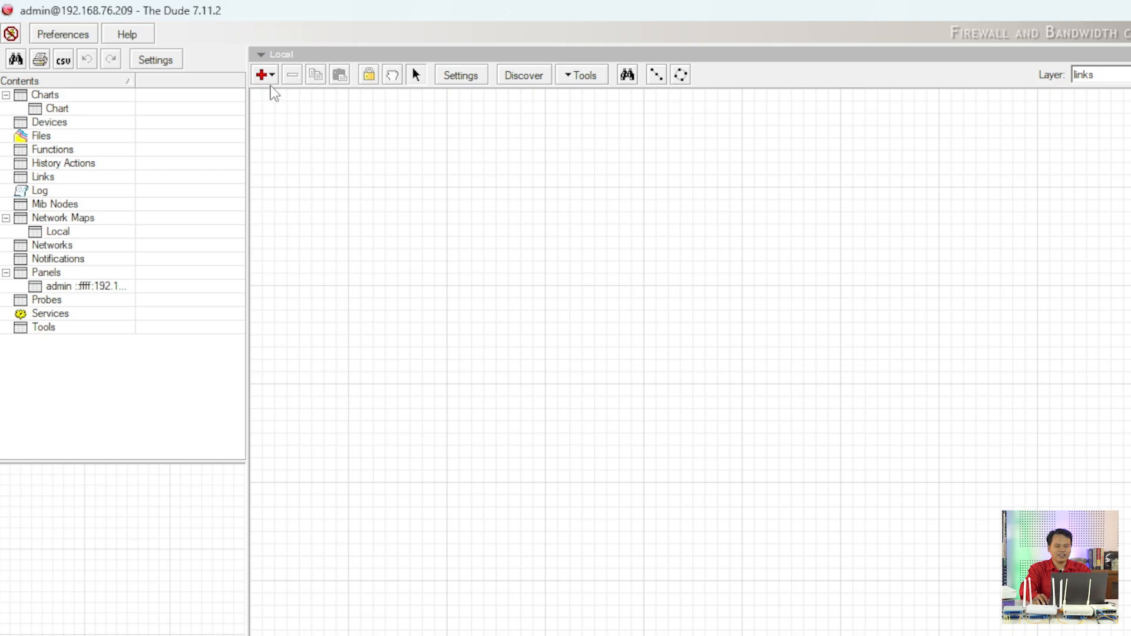
Place a new device on the Local map with address 192.168.9.1 and proceed to its monitored services
click(270, 83)
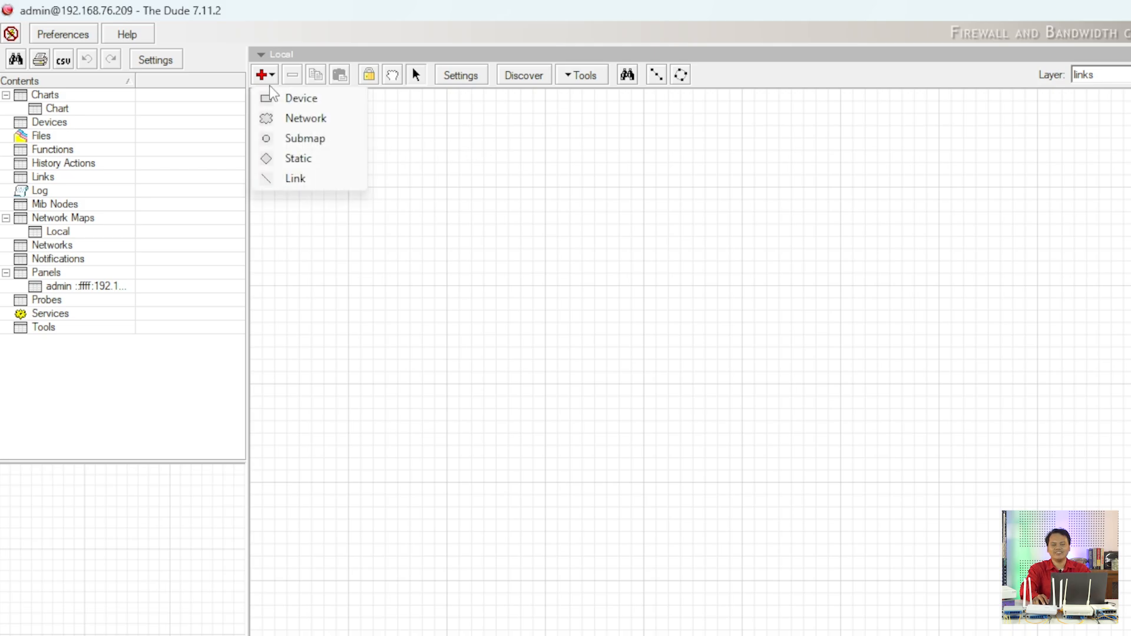
click(277, 104)
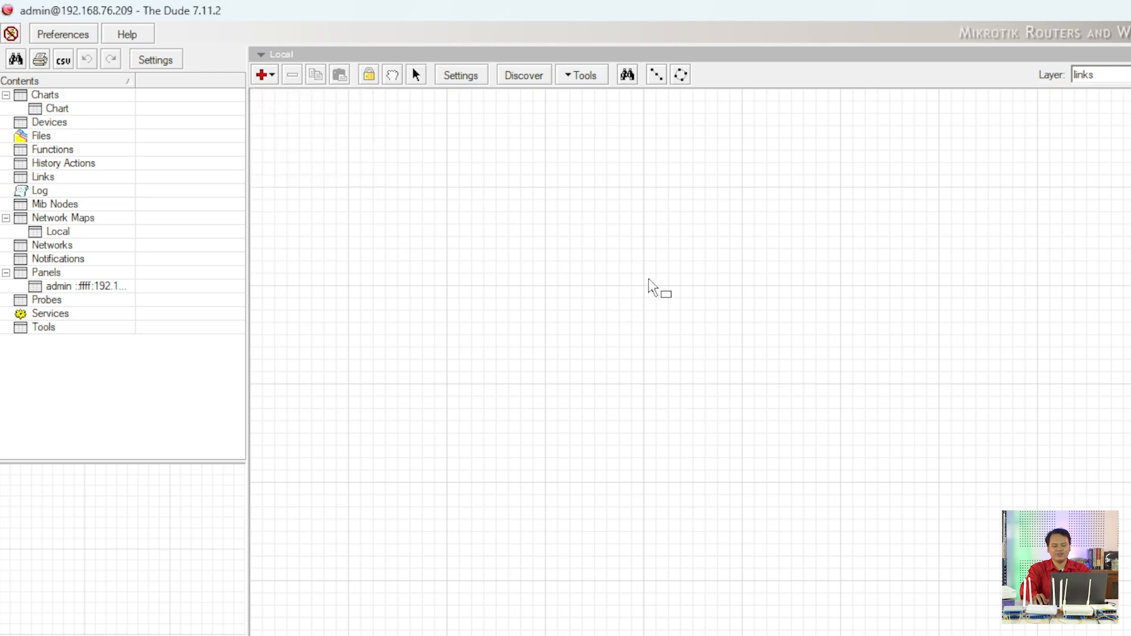
click(266, 80)
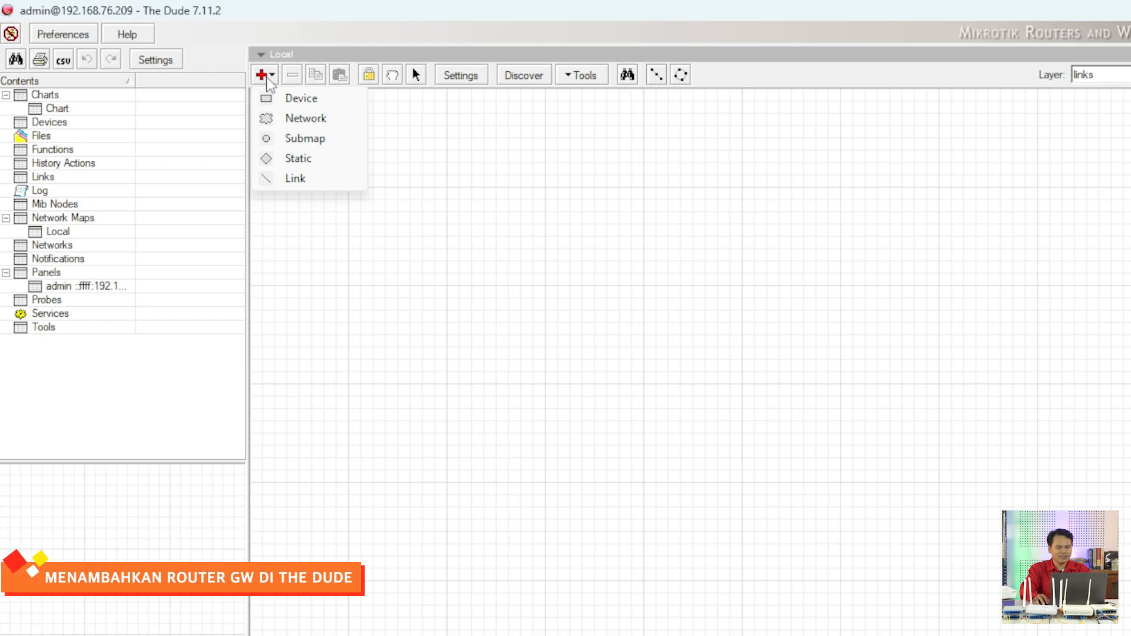
click(291, 99)
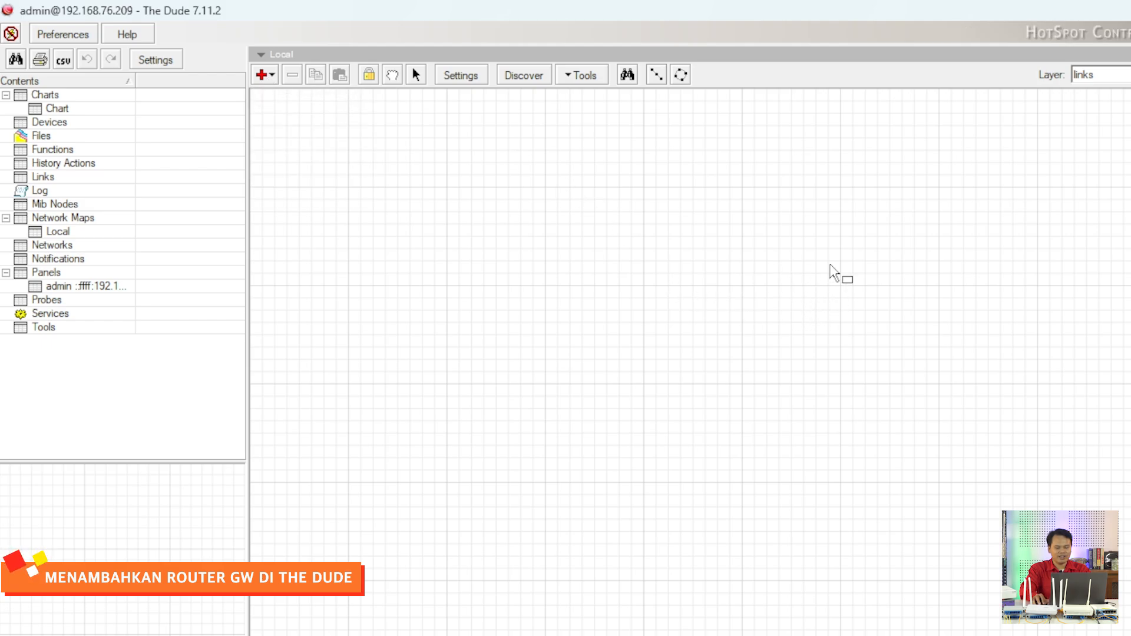
click(832, 271)
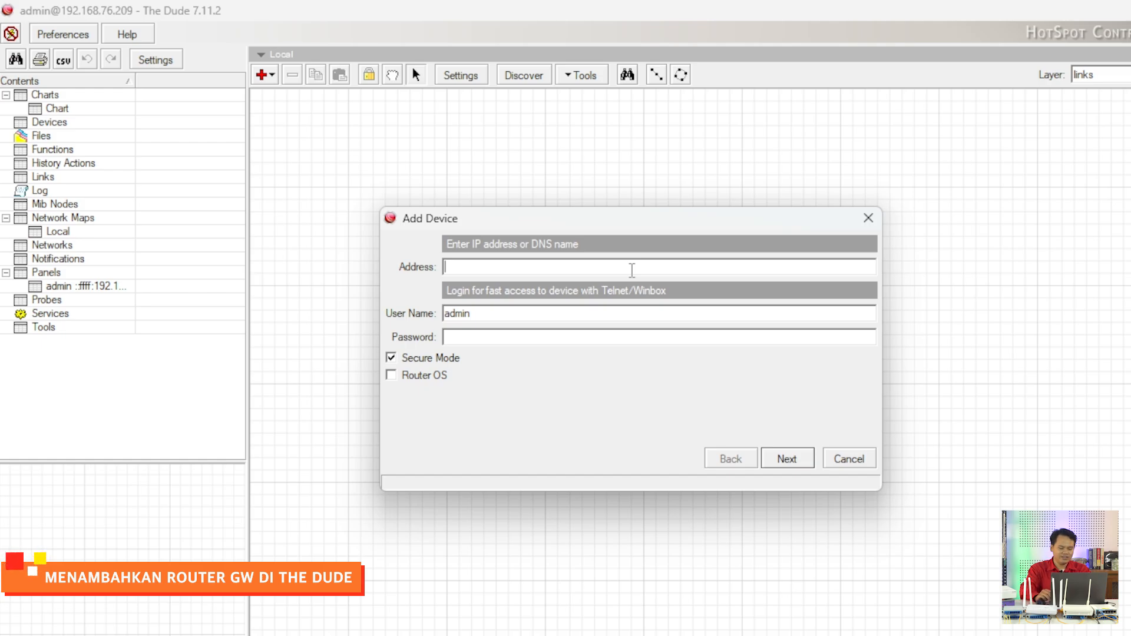
text(192.)
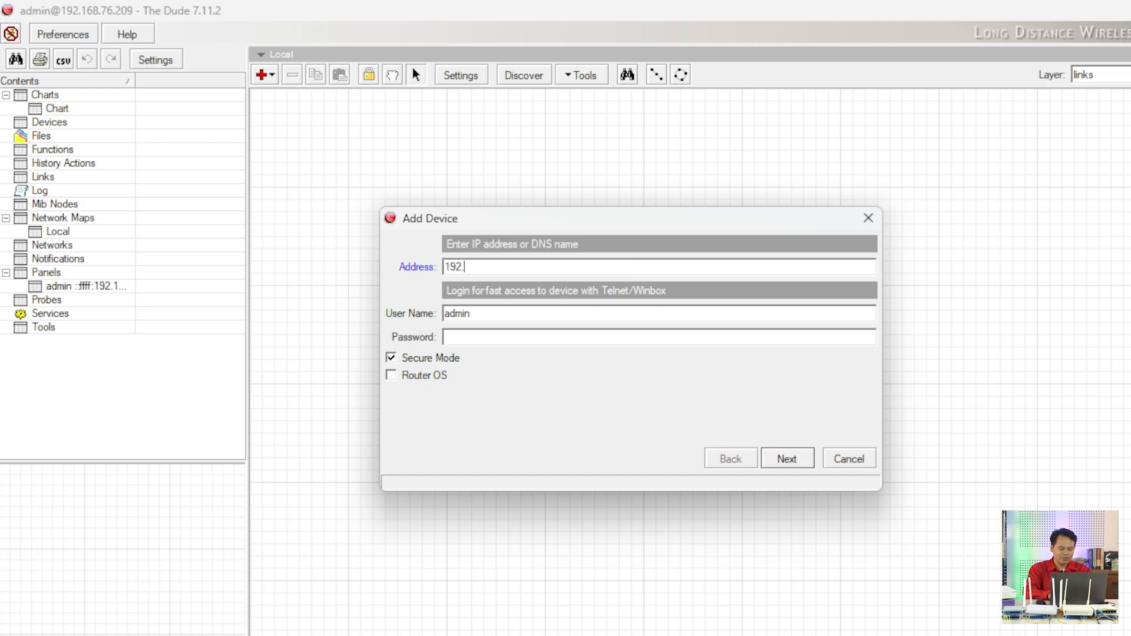
text(168.9.1)
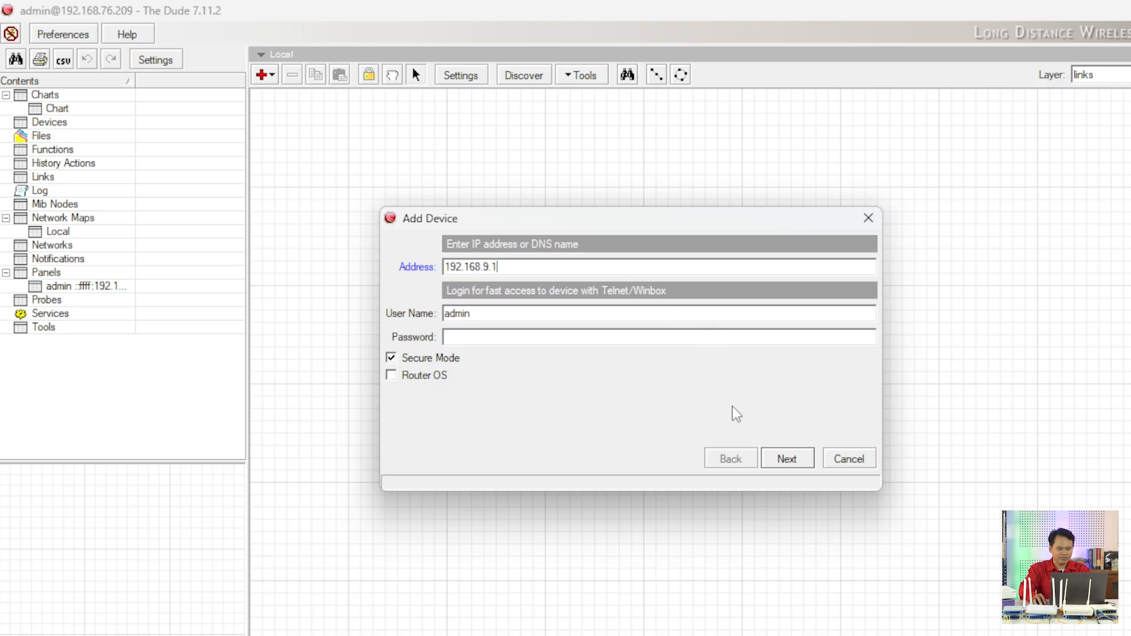
click(787, 459)
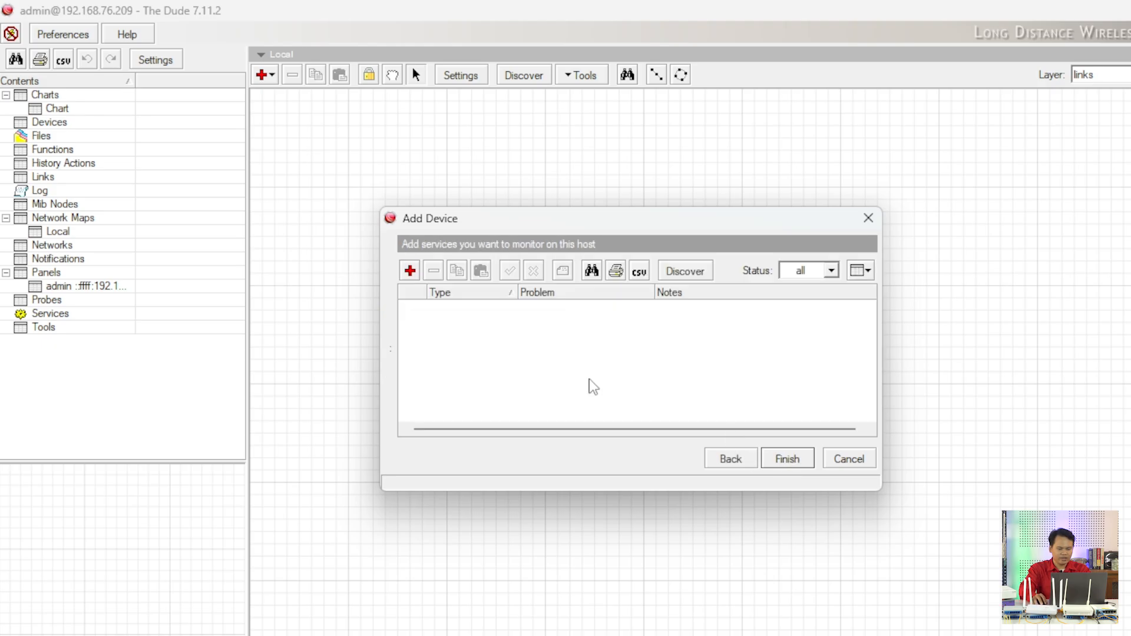
Add a monitored service to the new device using the ping probe
click(410, 272)
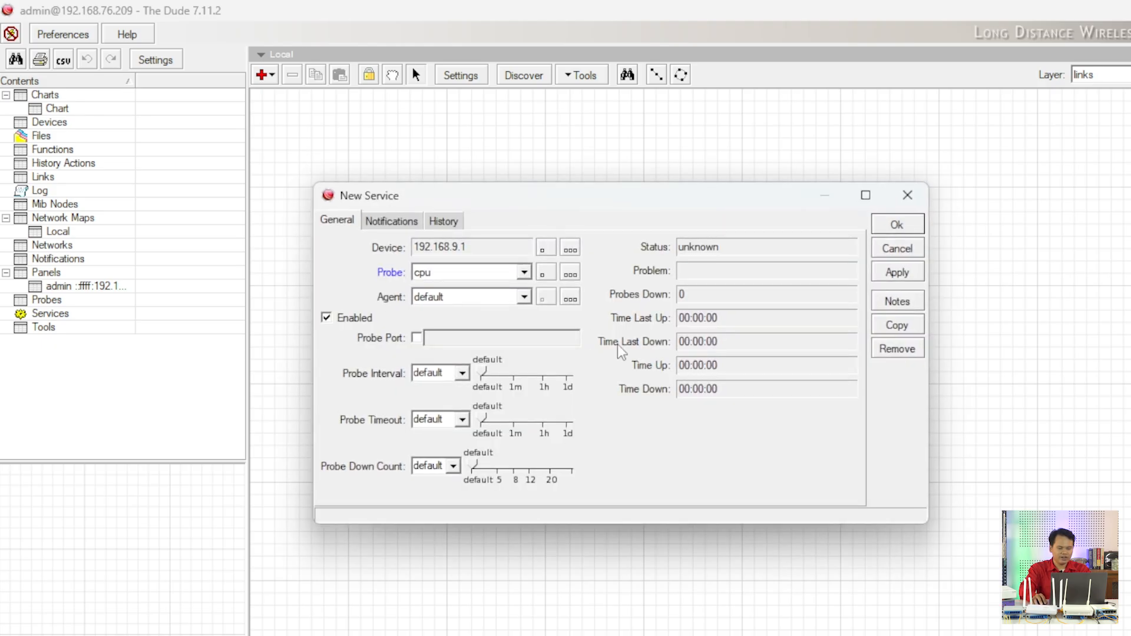
click(506, 275)
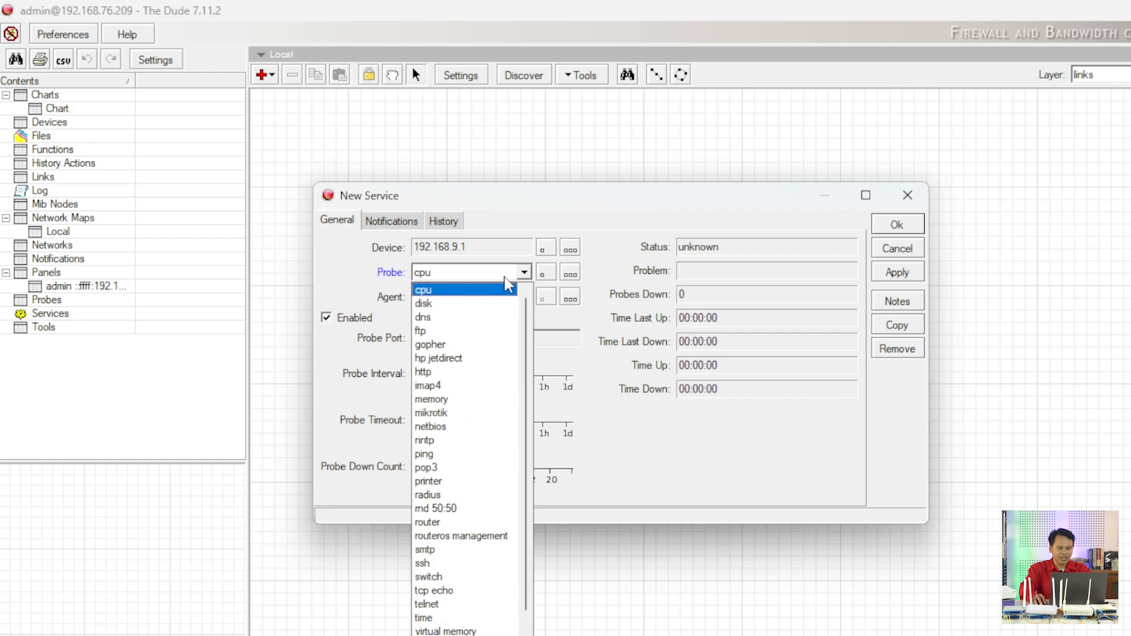
click(510, 286)
click(508, 275)
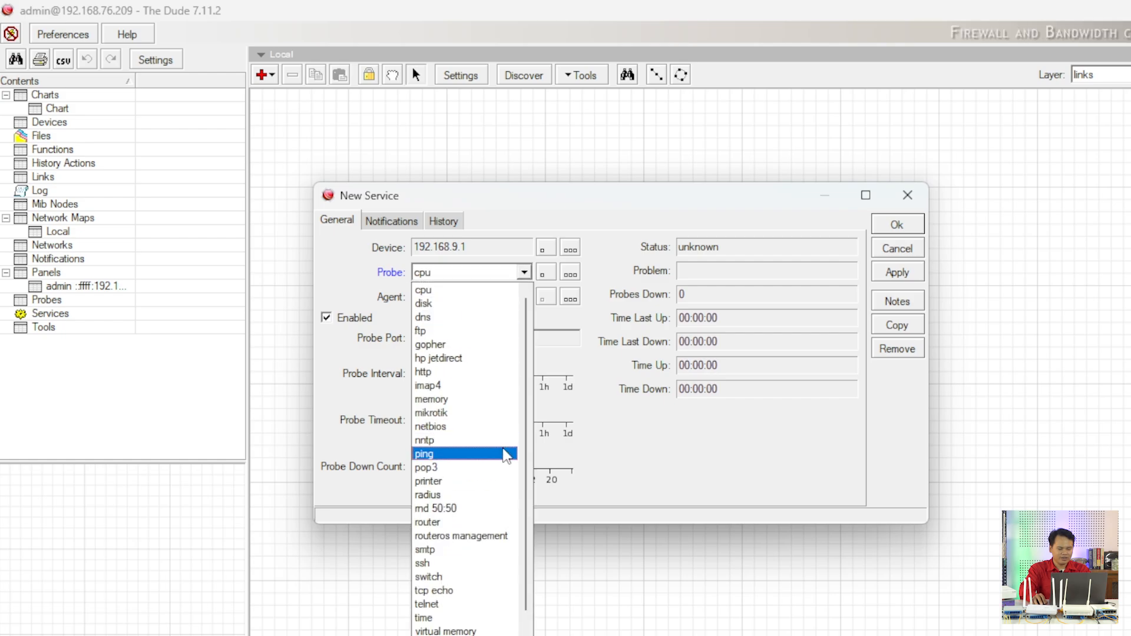
click(507, 455)
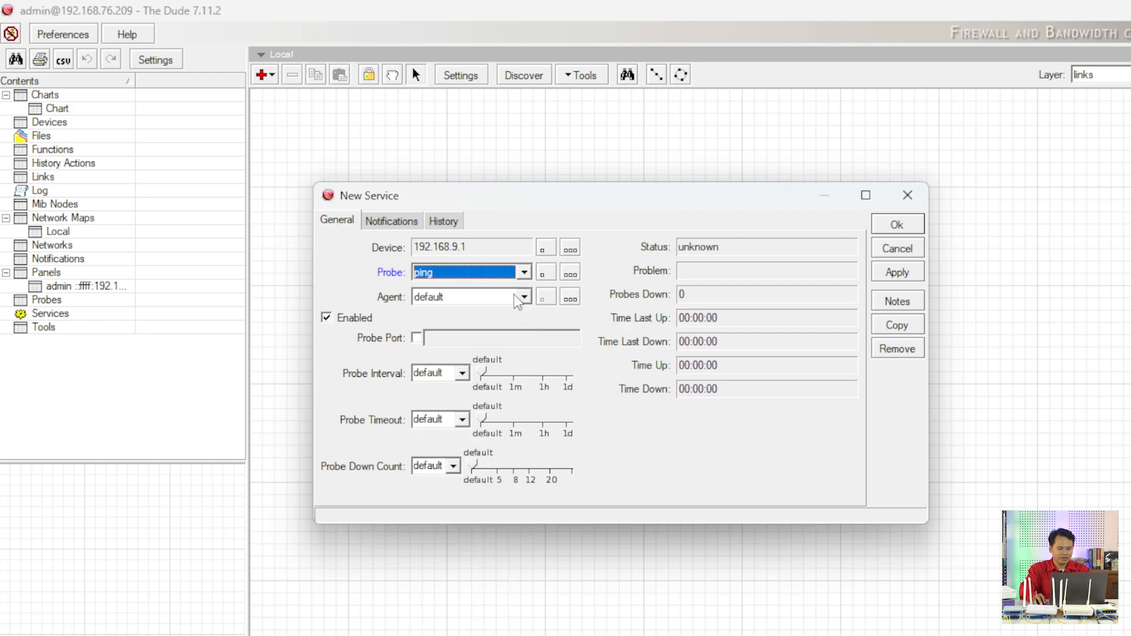
click(897, 225)
Add a second monitored service with the cpu probe and finish creating the device
click(409, 268)
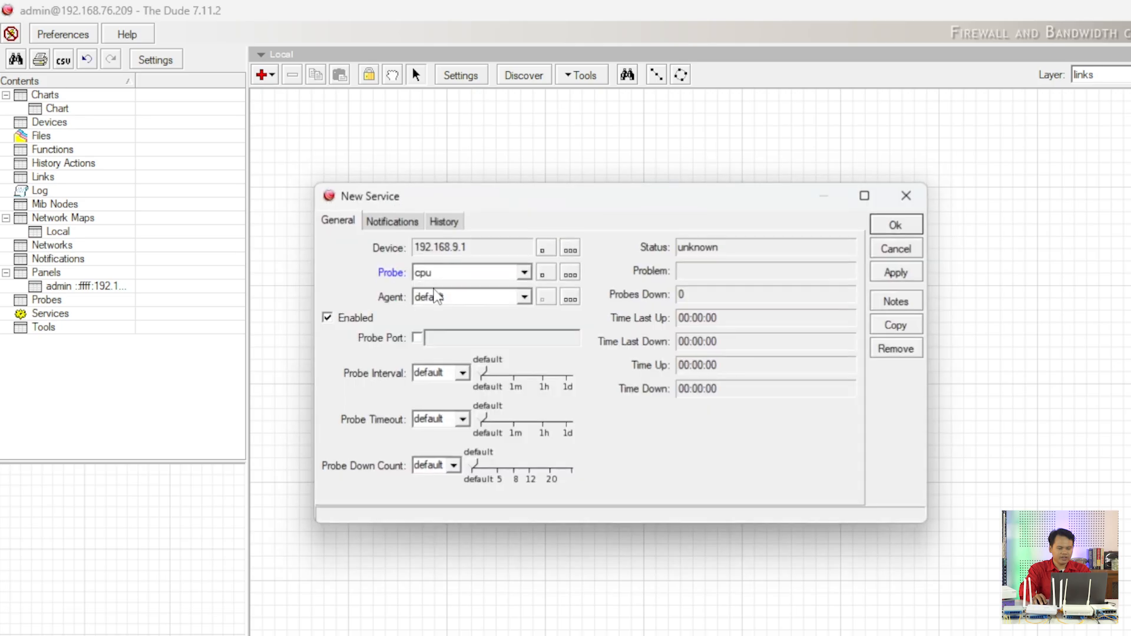
click(522, 275)
click(522, 276)
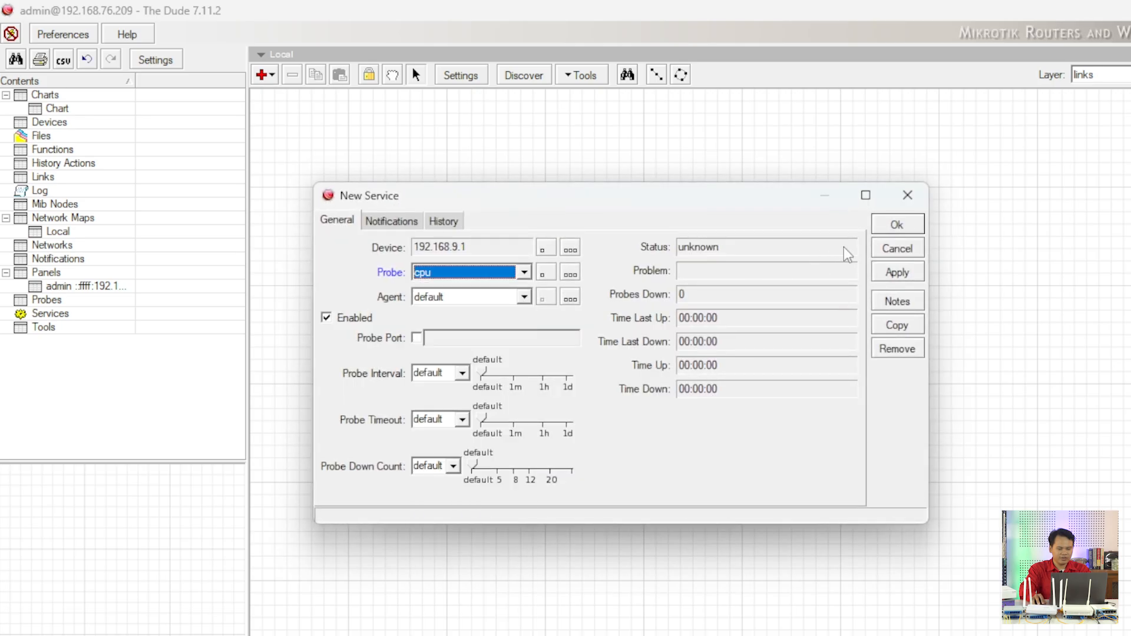
click(891, 231)
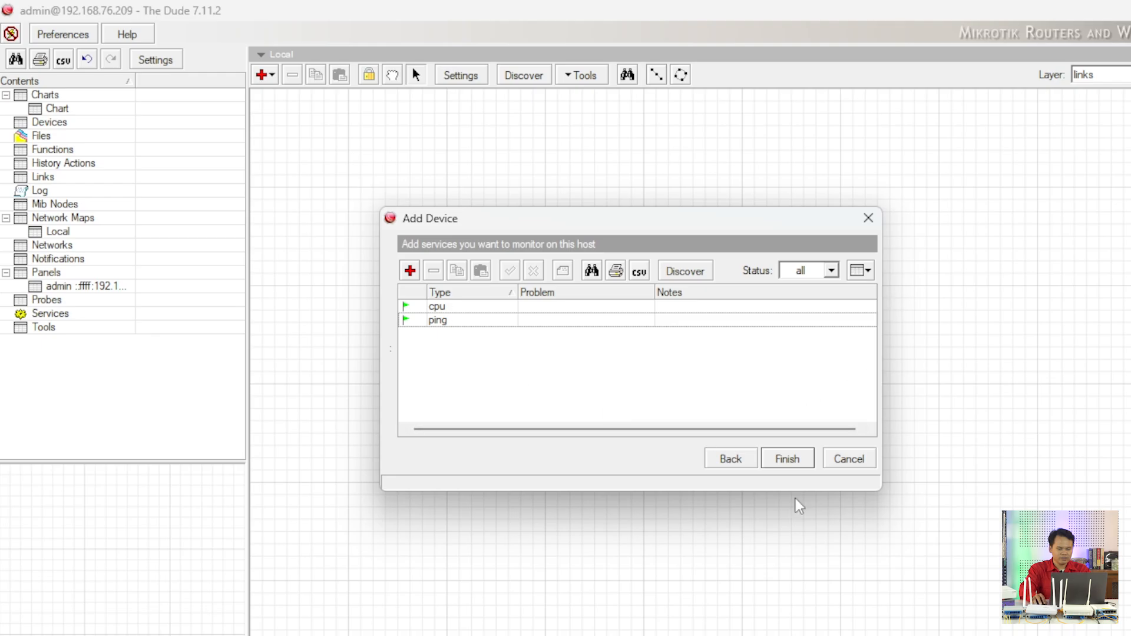
click(796, 463)
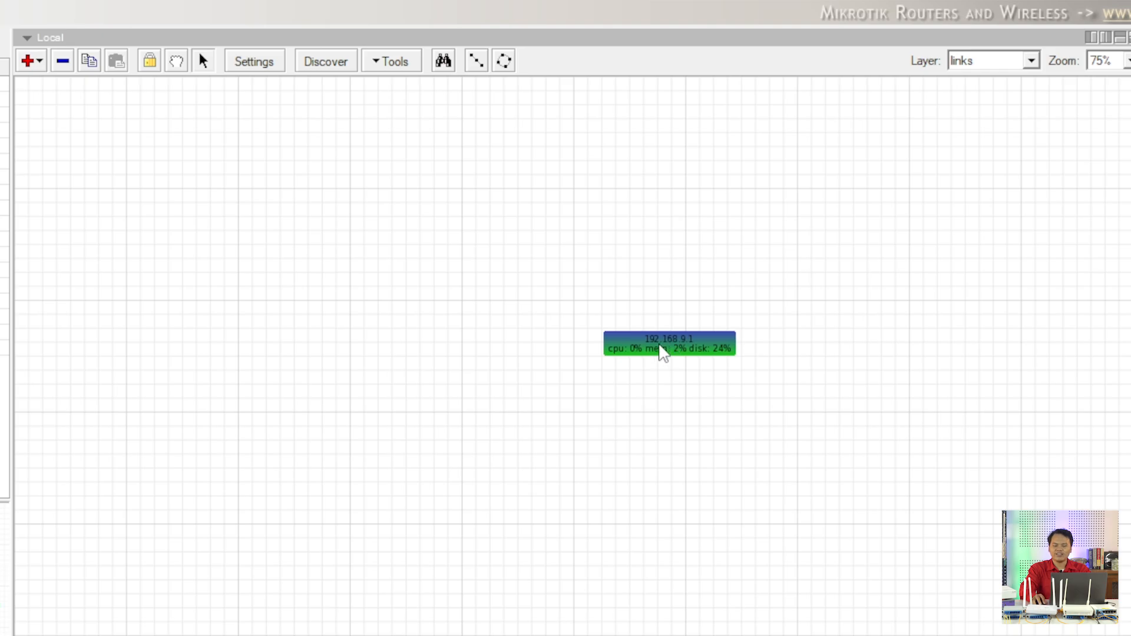
Set the 192.168.9.1 device's appearance image to router.svg and move the device slightly higher on the map
right_click(664, 355)
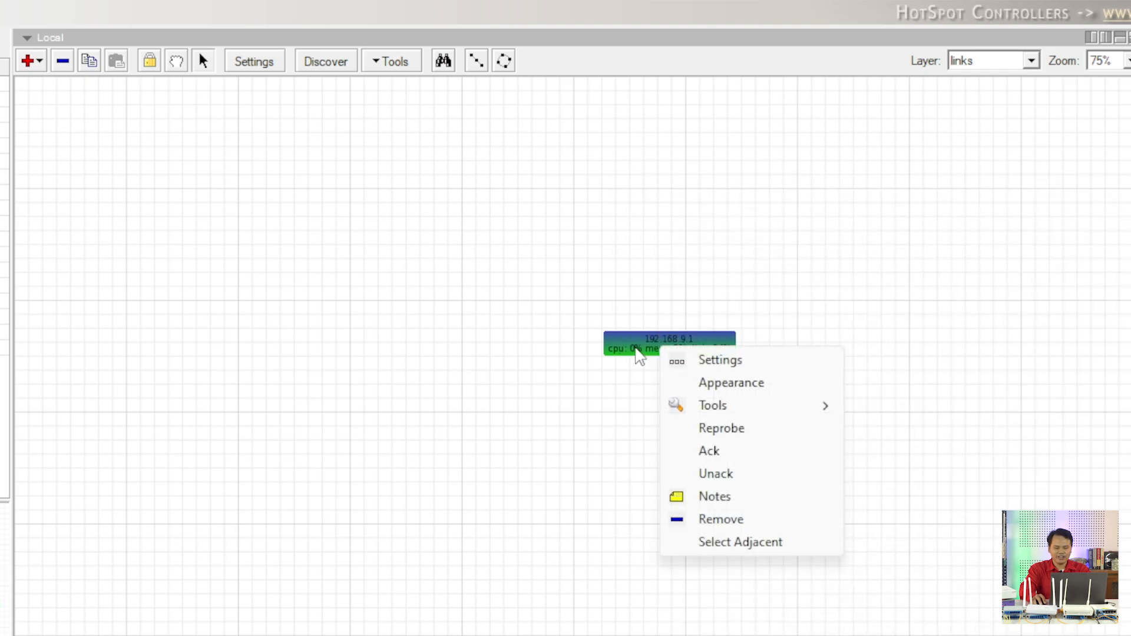
click(709, 390)
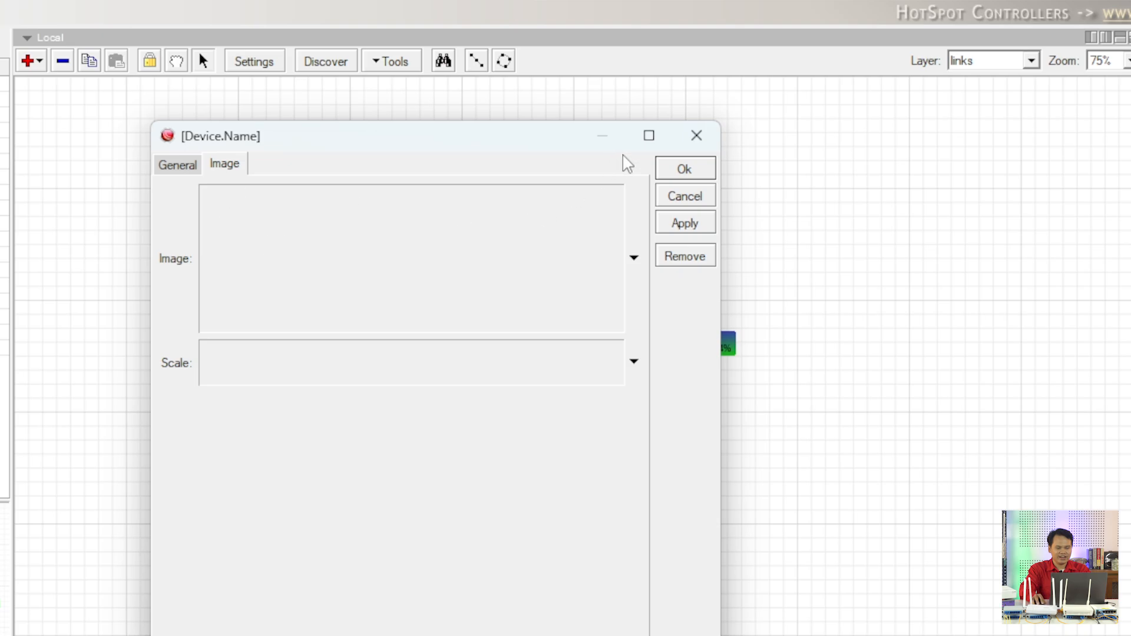
click(185, 168)
click(223, 166)
click(344, 187)
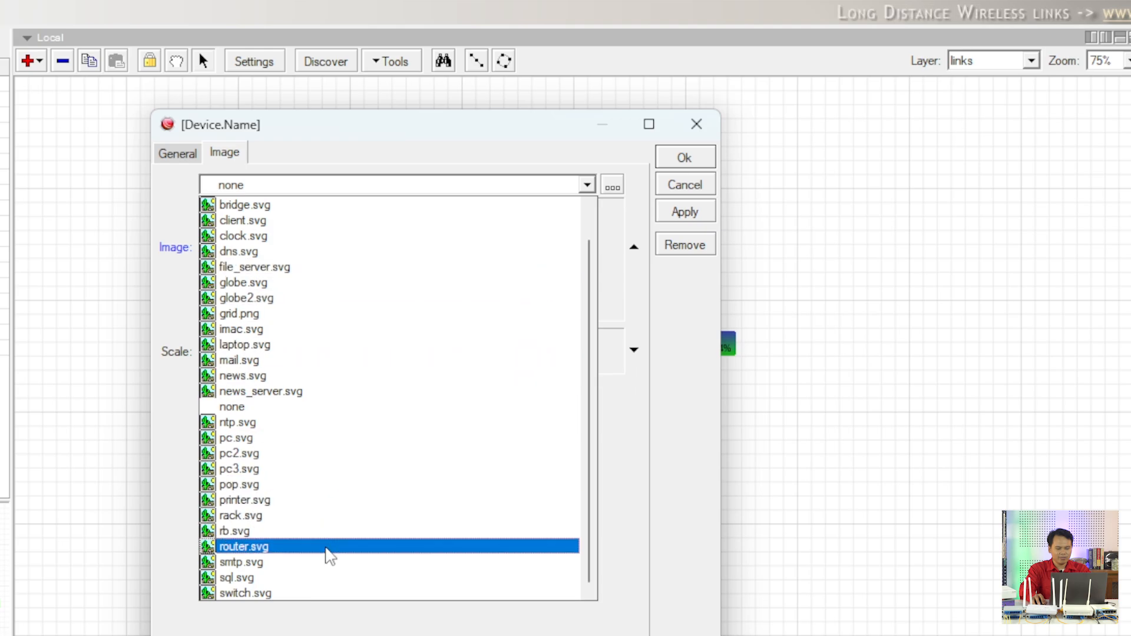
click(326, 548)
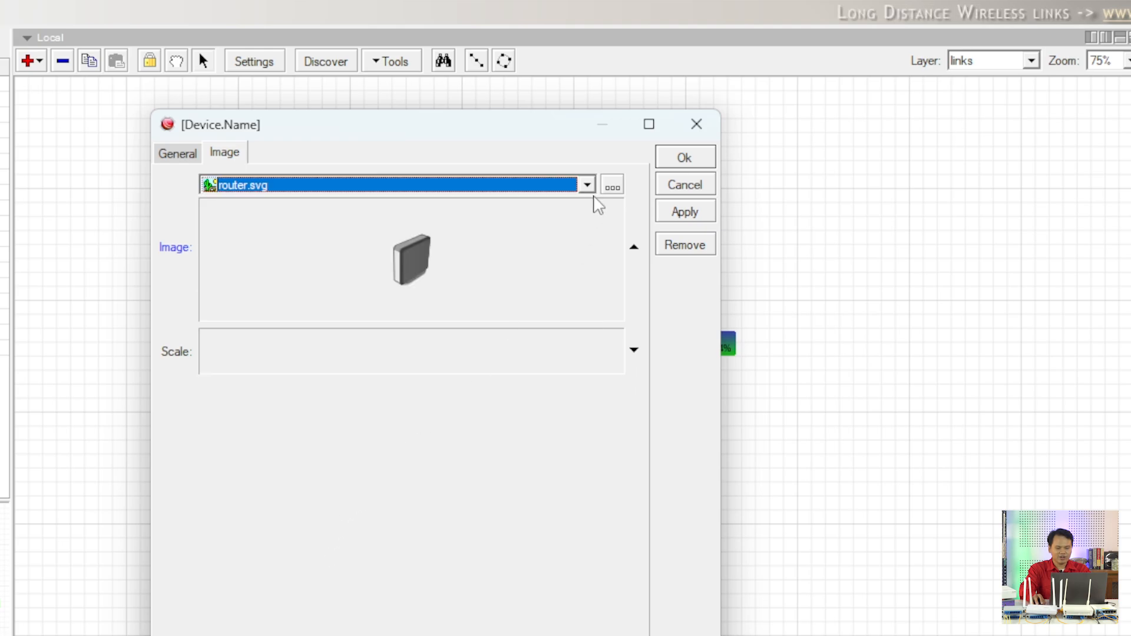
click(613, 188)
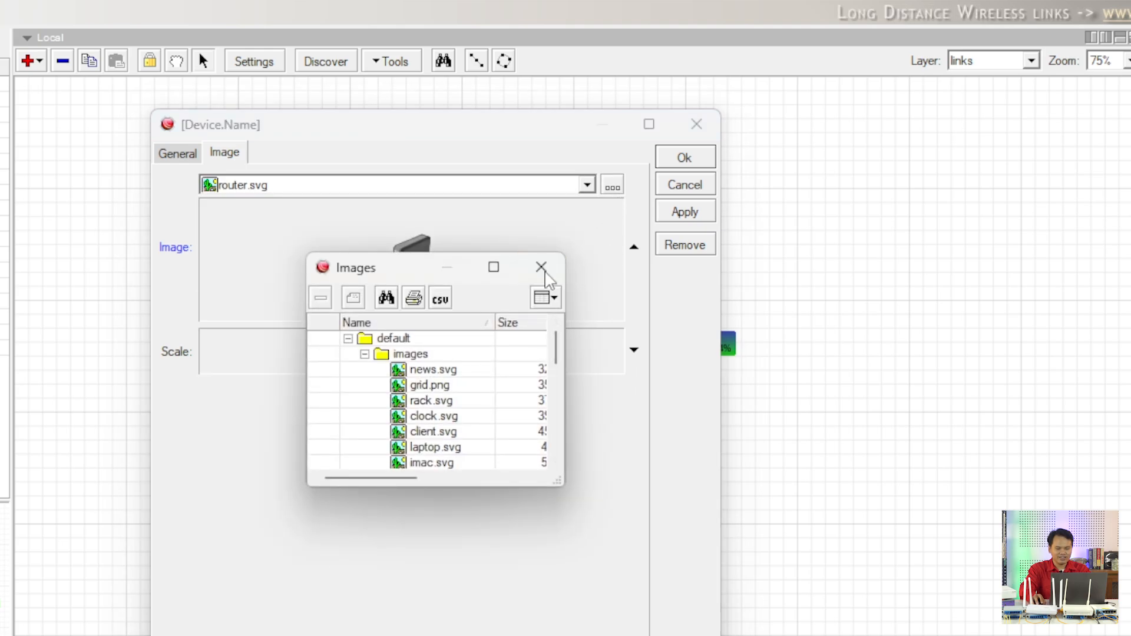
click(541, 267)
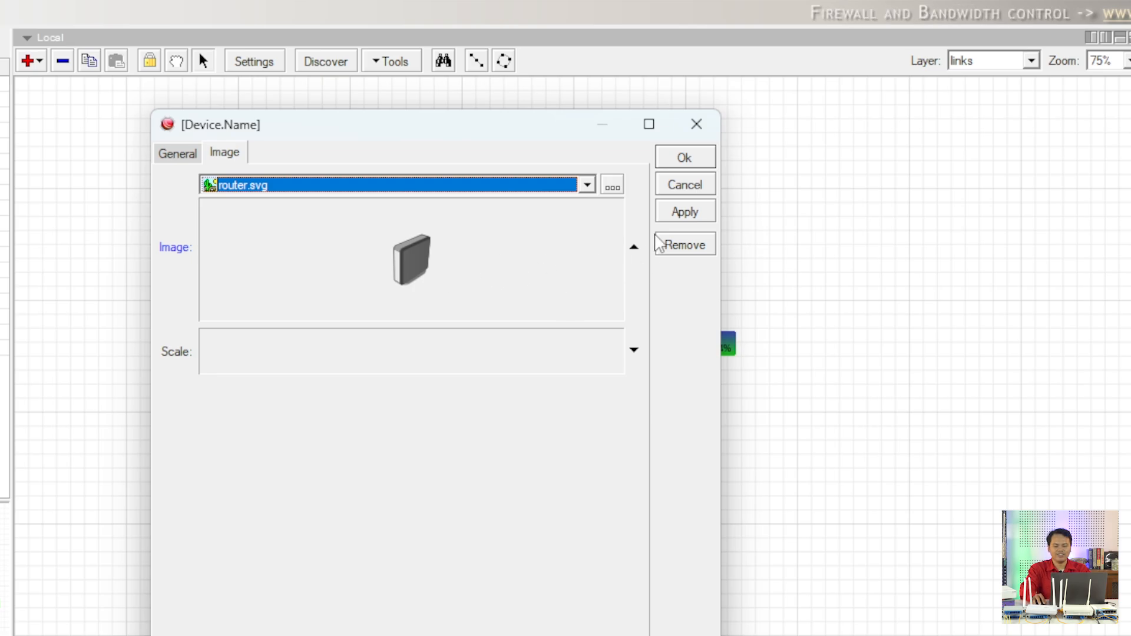
click(685, 158)
drag(677, 356, 674, 290)
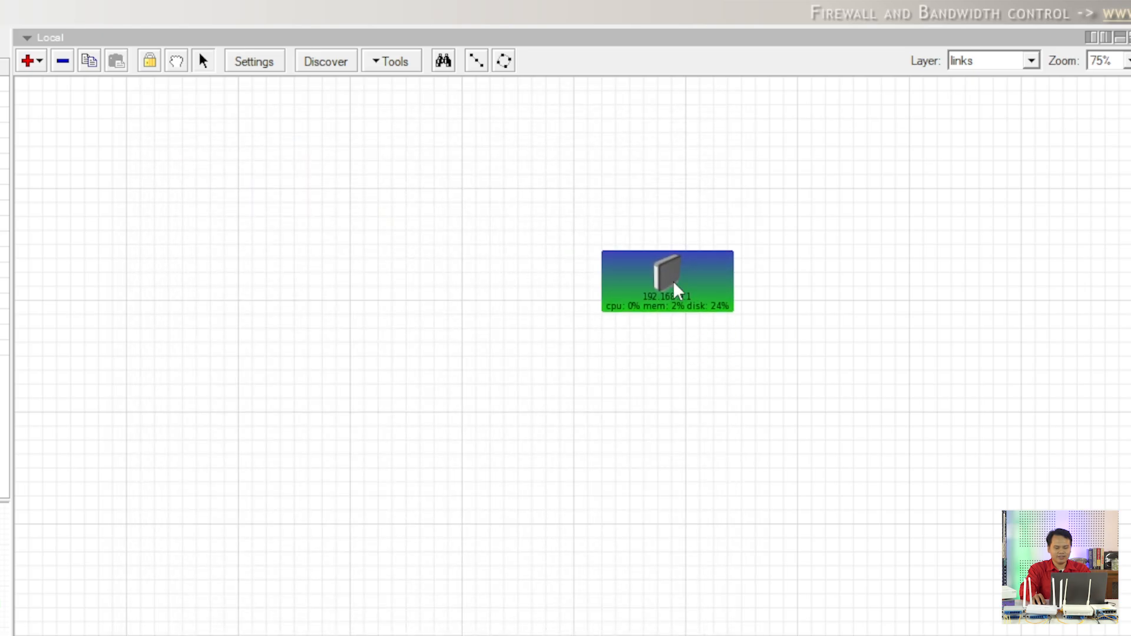
Rename the 192.168.9.1 device as R-GW and move it higher on the map
right_click(667, 302)
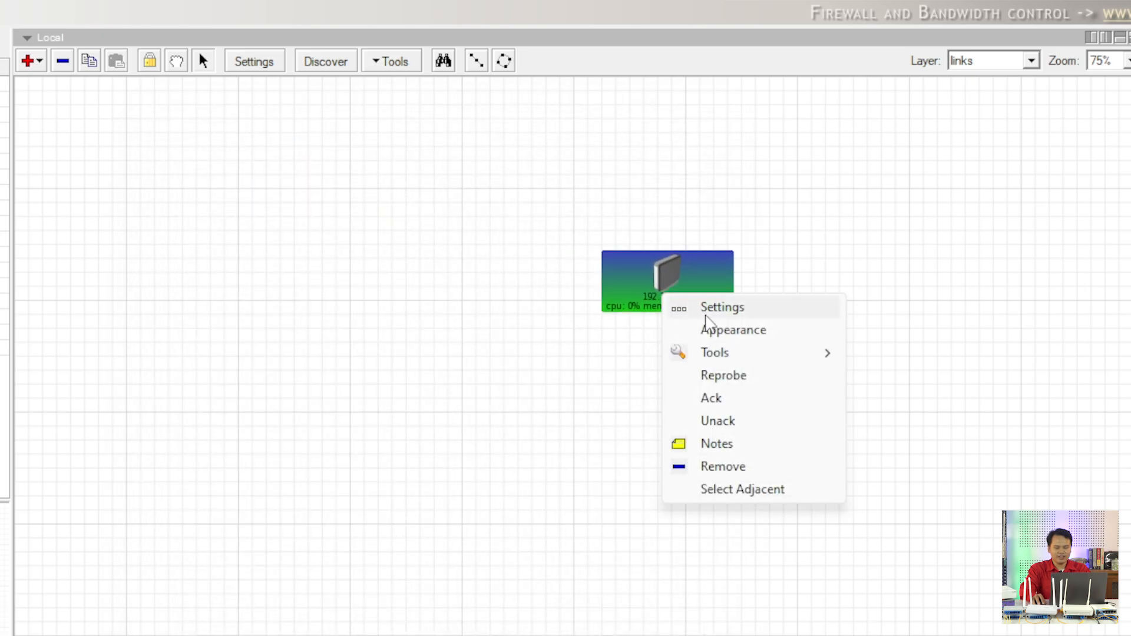
click(707, 307)
click(140, 212)
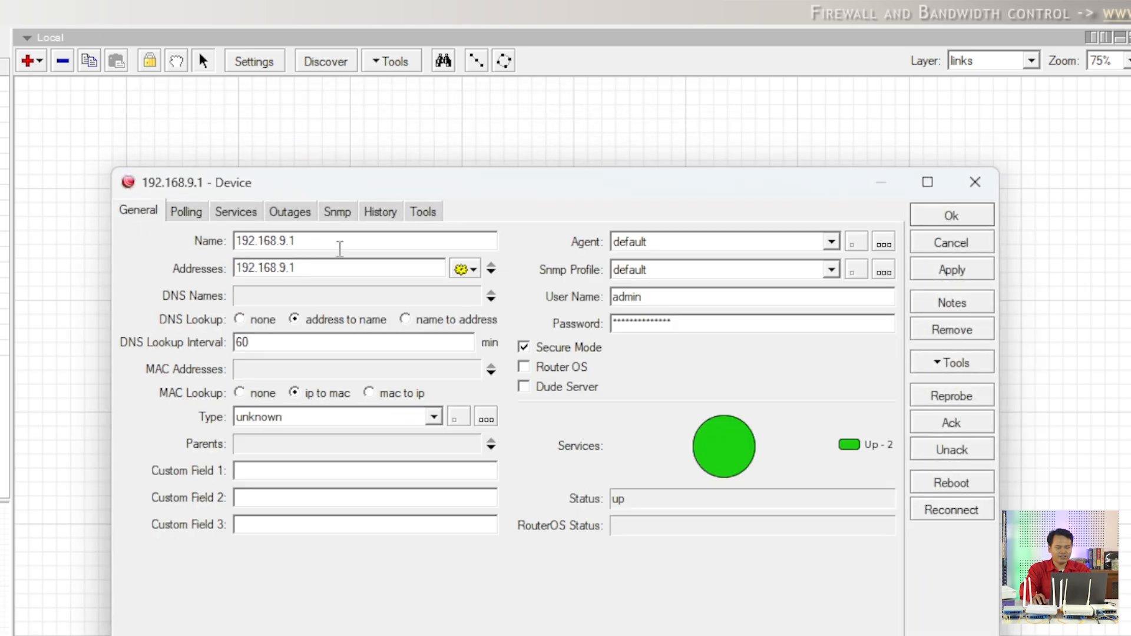
drag(339, 242, 235, 243)
text(R)
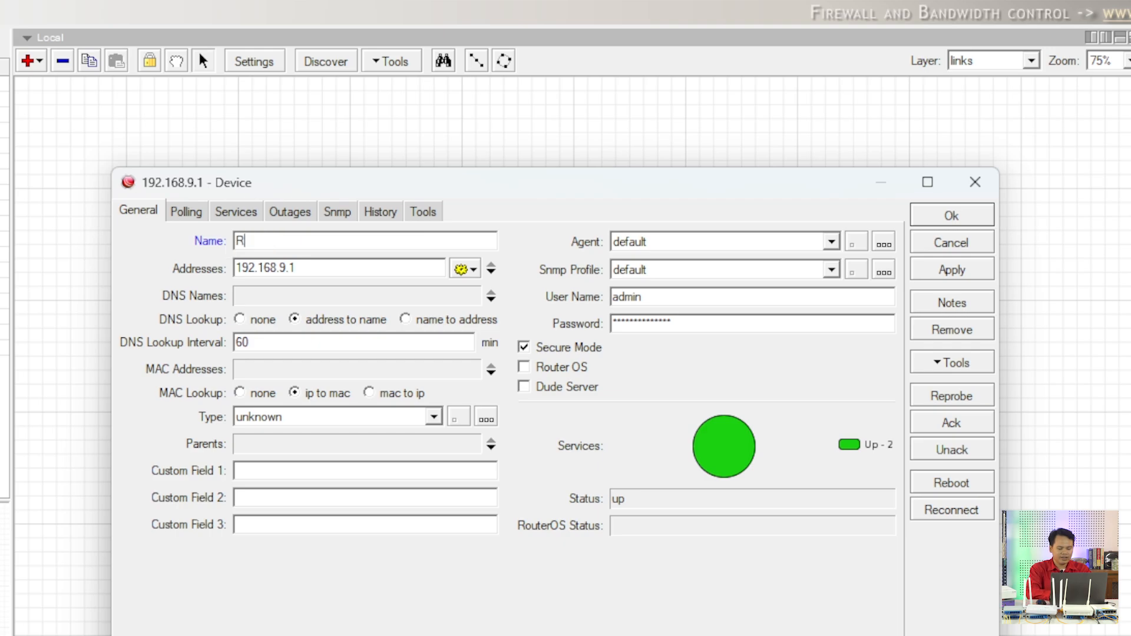
text(-GW)
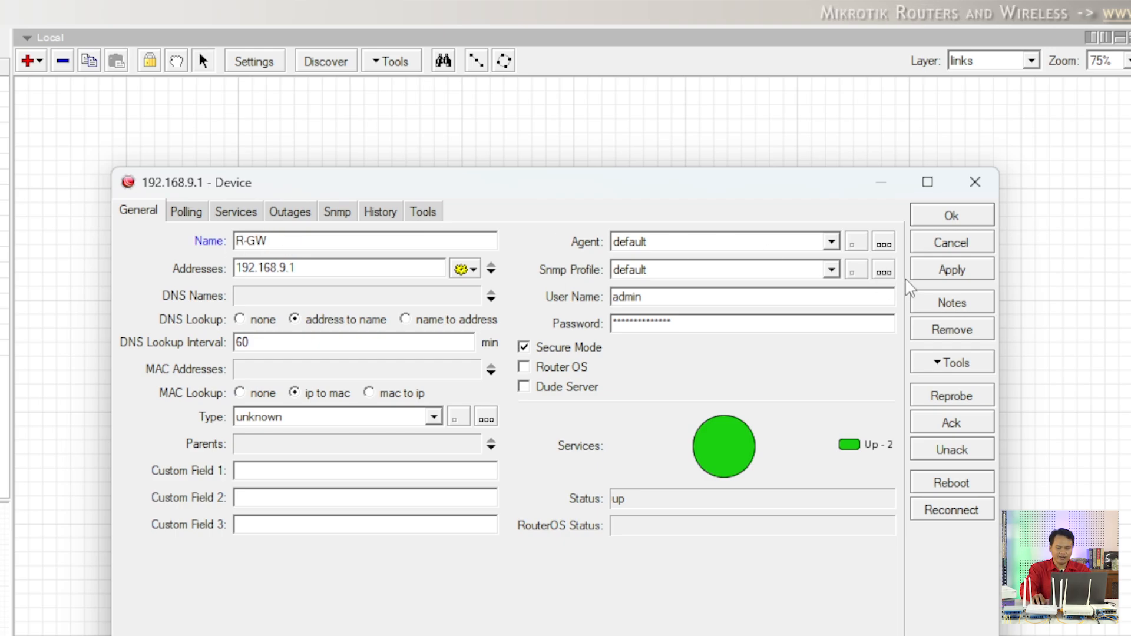
click(953, 218)
drag(697, 295, 688, 247)
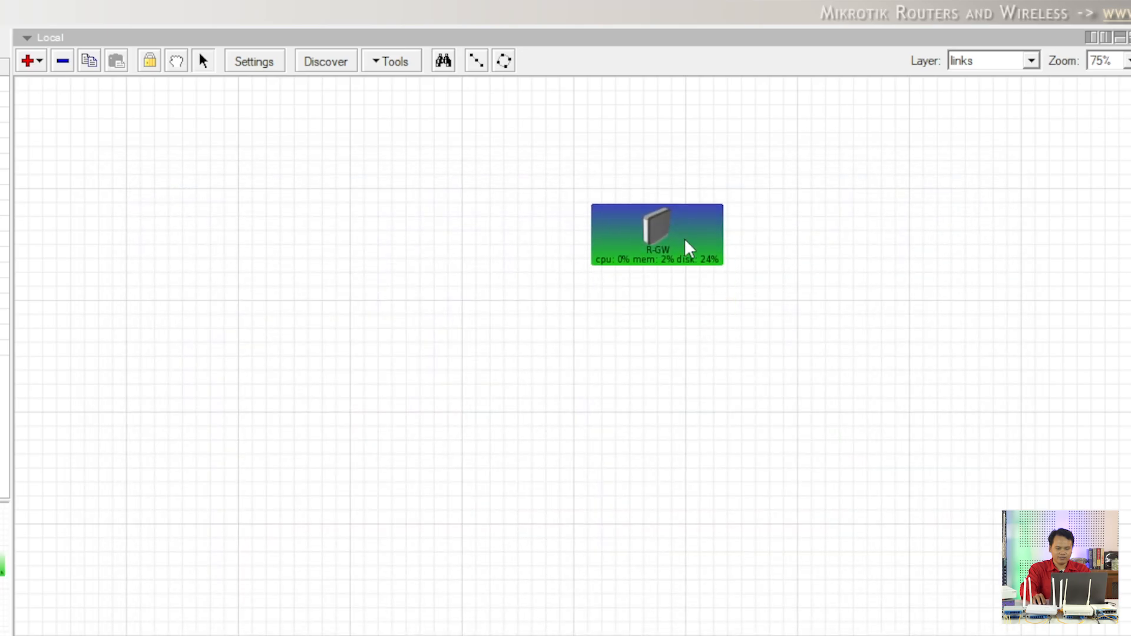
click(672, 316)
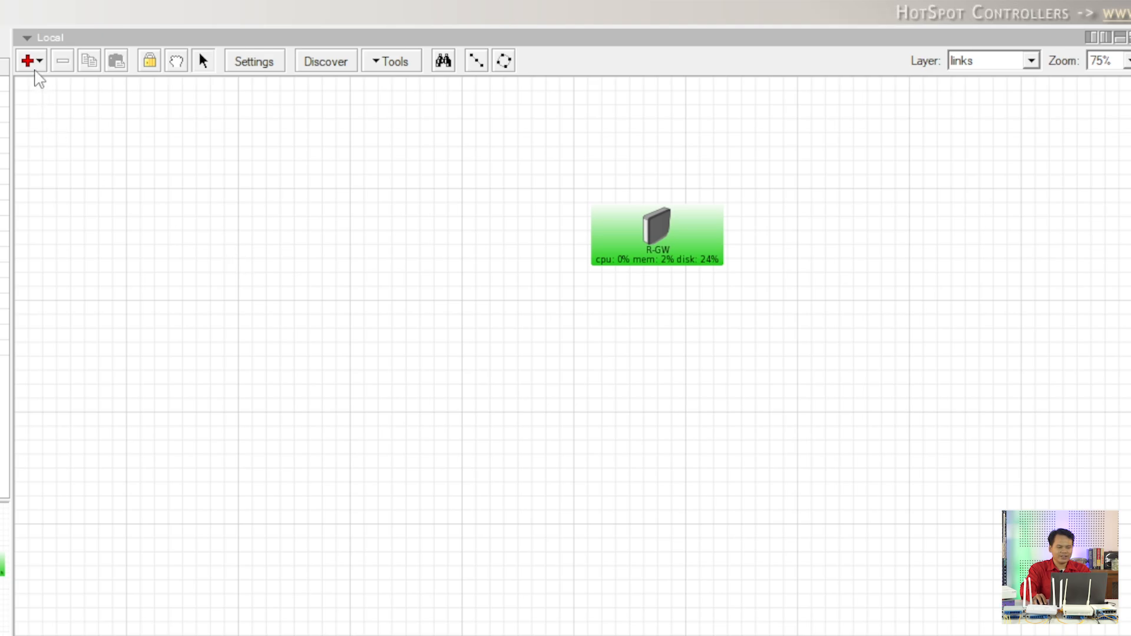
Place a new device on the map below R-GW with the address 192.168.9.5 and continue to its services
click(33, 69)
click(36, 90)
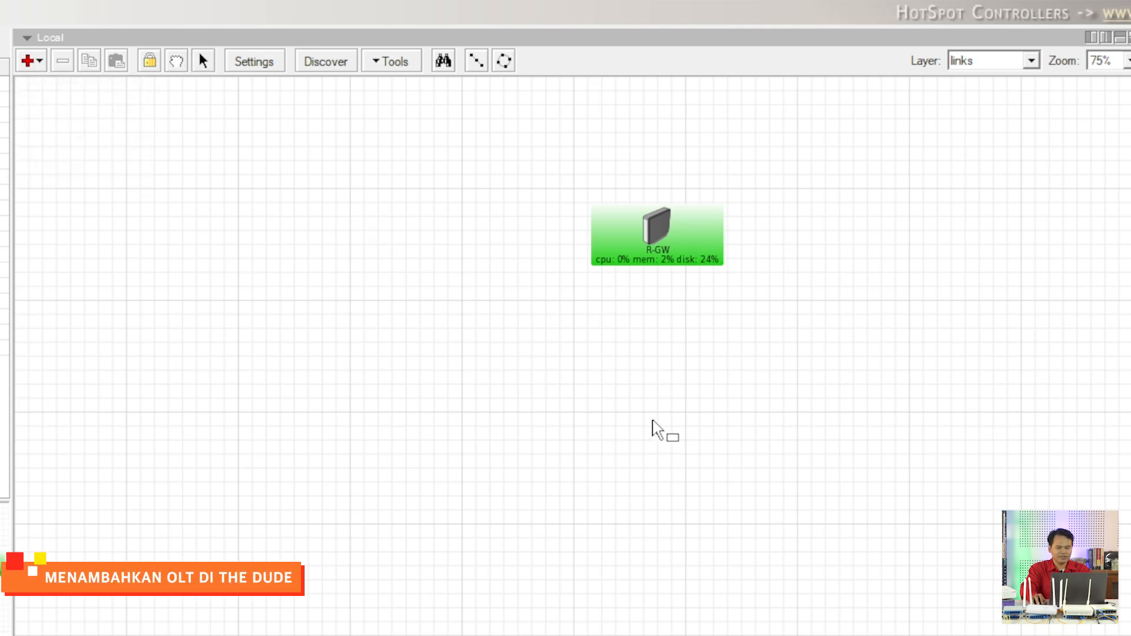
click(654, 423)
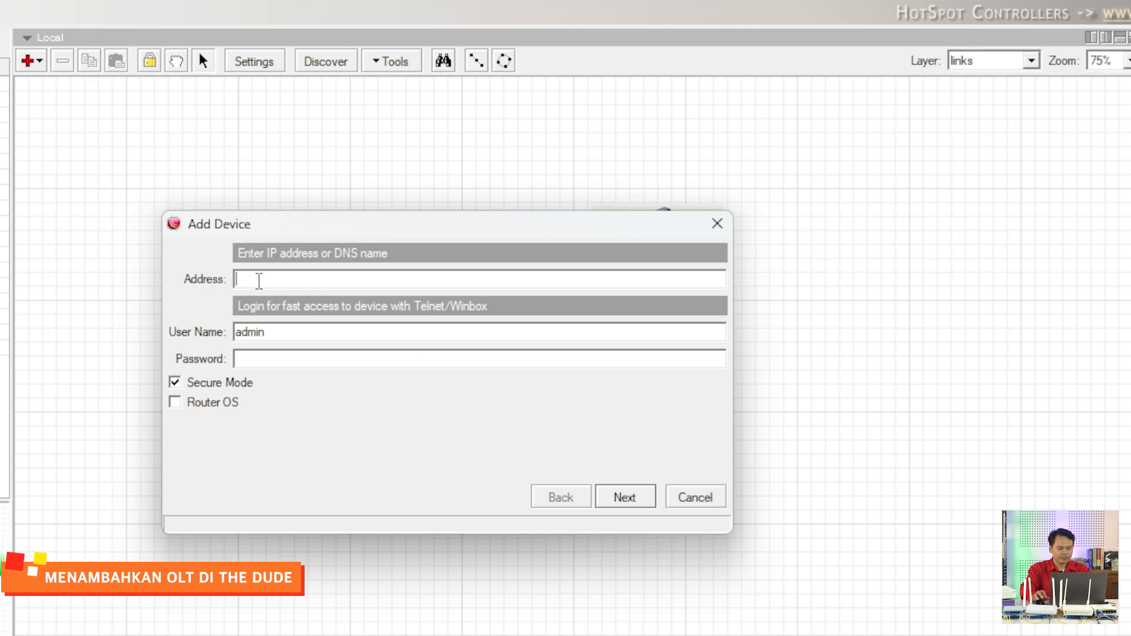
text(192.168.9.2)
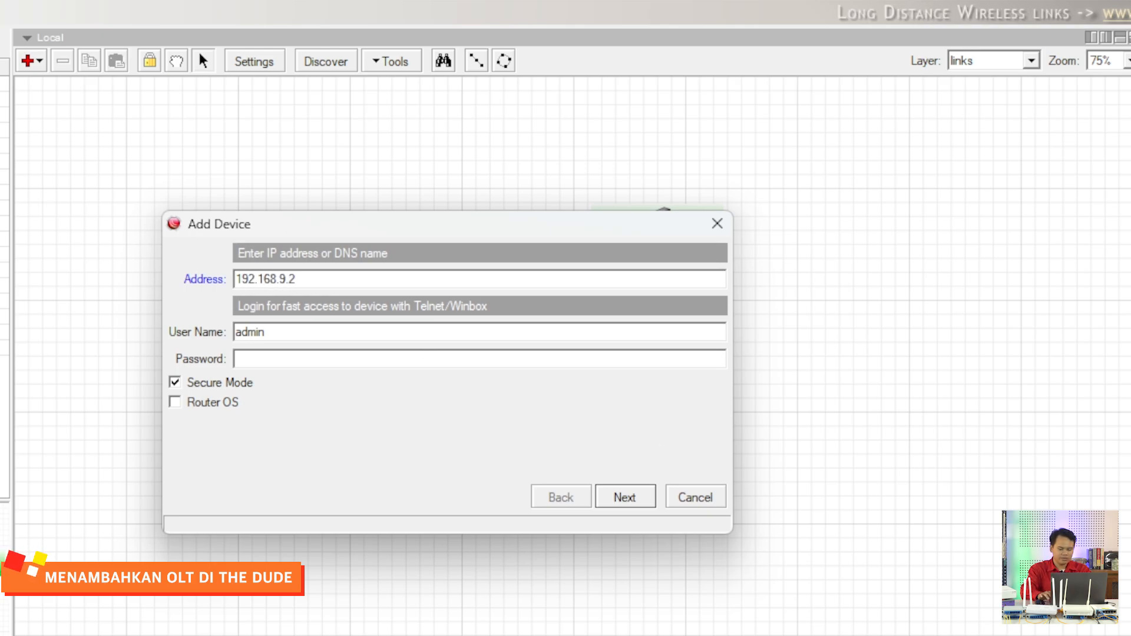
key(BackSpace)
text(5)
click(625, 498)
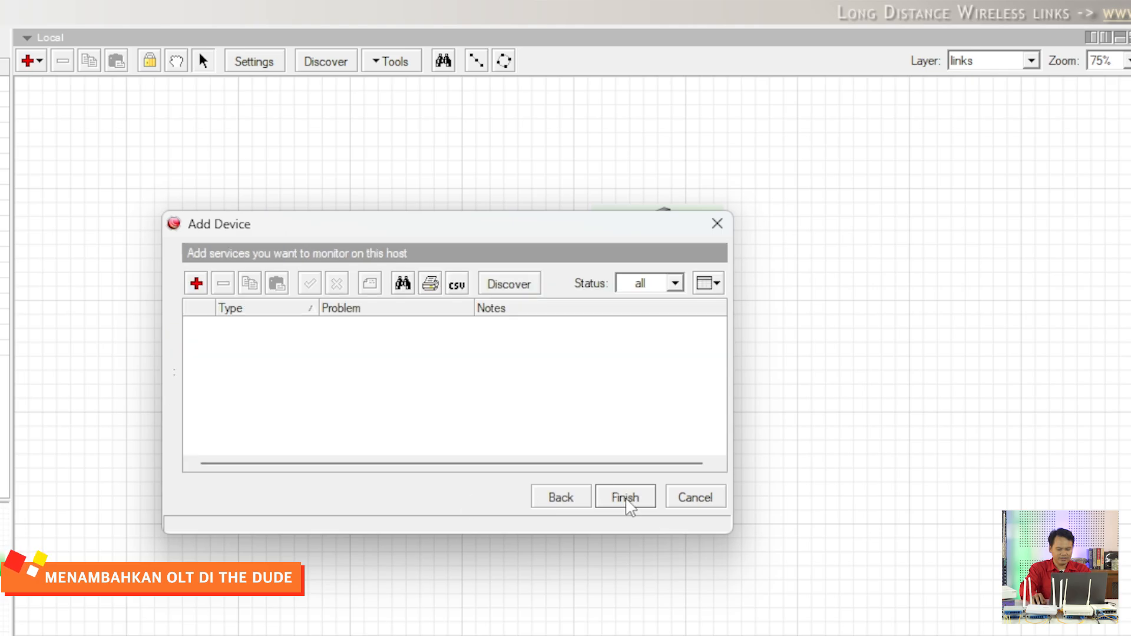
Add a monitored service with the ping probe to the 192.168.9.5 device and finish creating the device
click(196, 283)
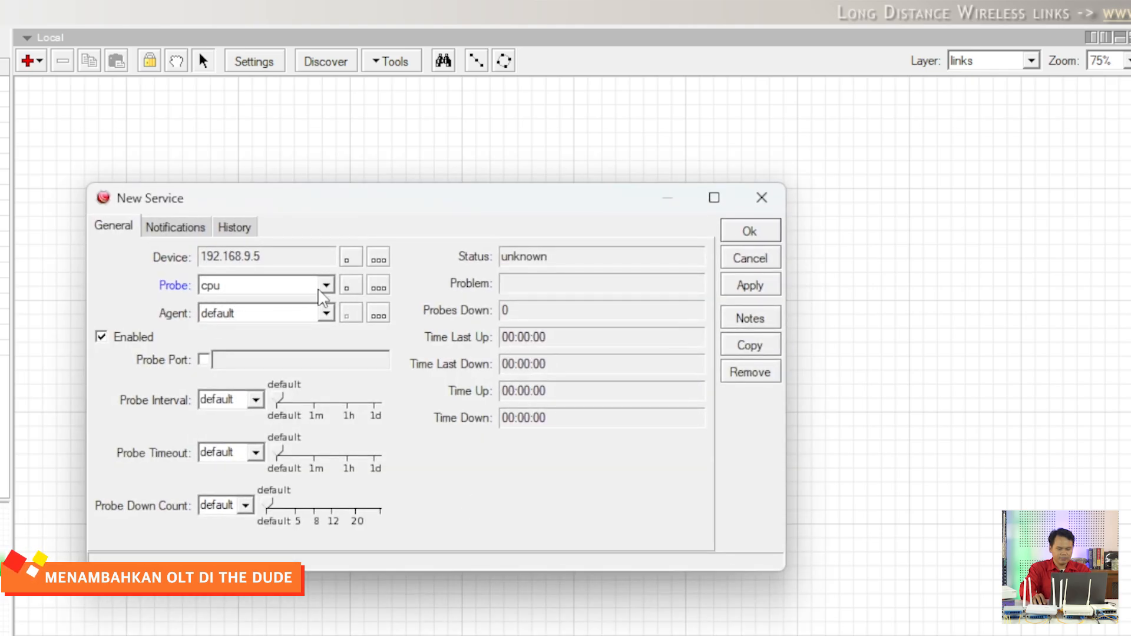
click(317, 291)
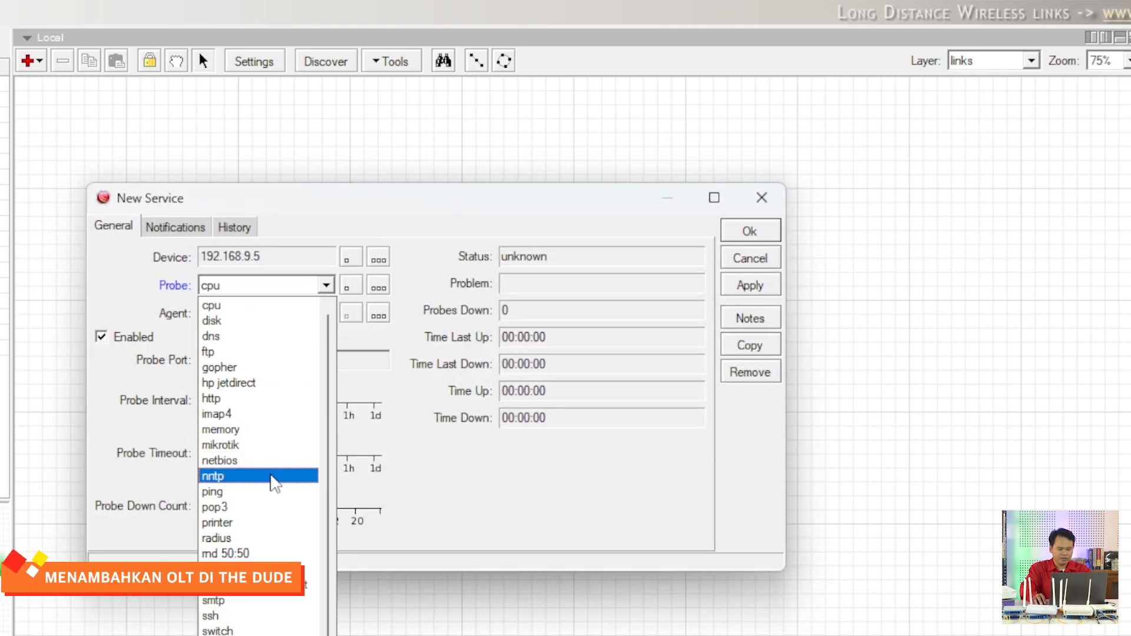
click(268, 494)
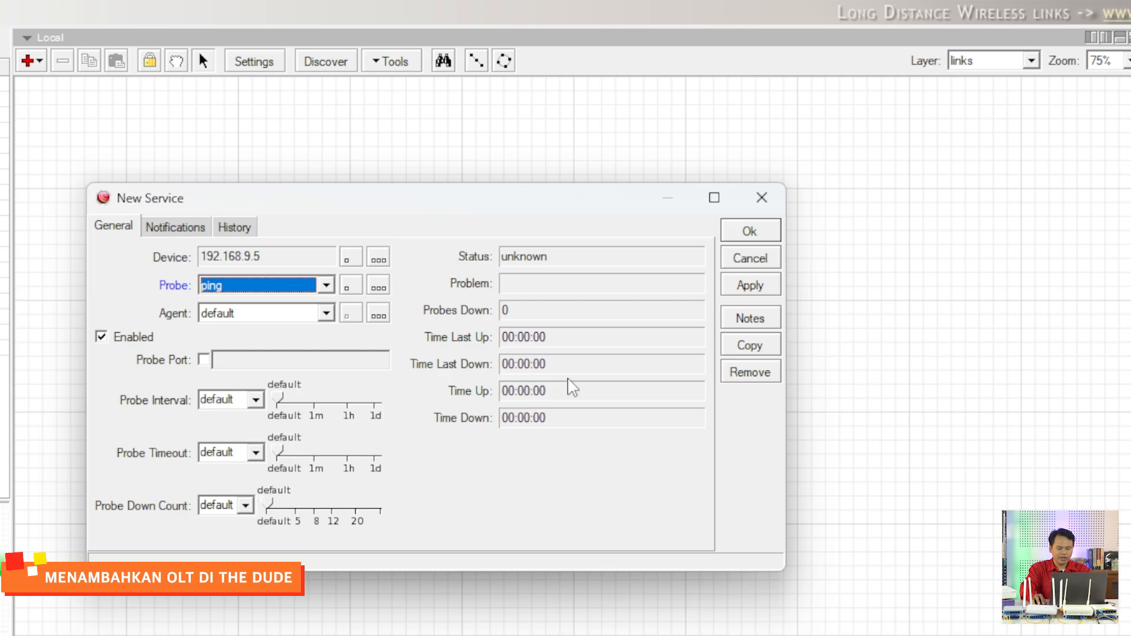
click(734, 231)
click(618, 501)
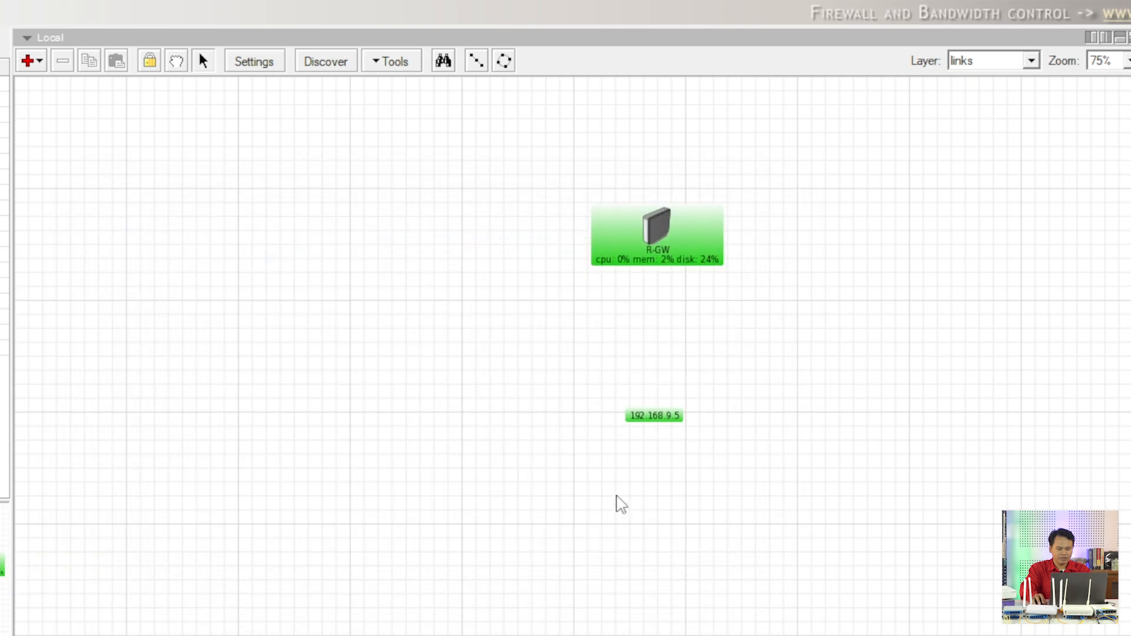
Move the 192.168.9.5 device slightly lower on the map and rename it as OLT
drag(660, 421, 660, 435)
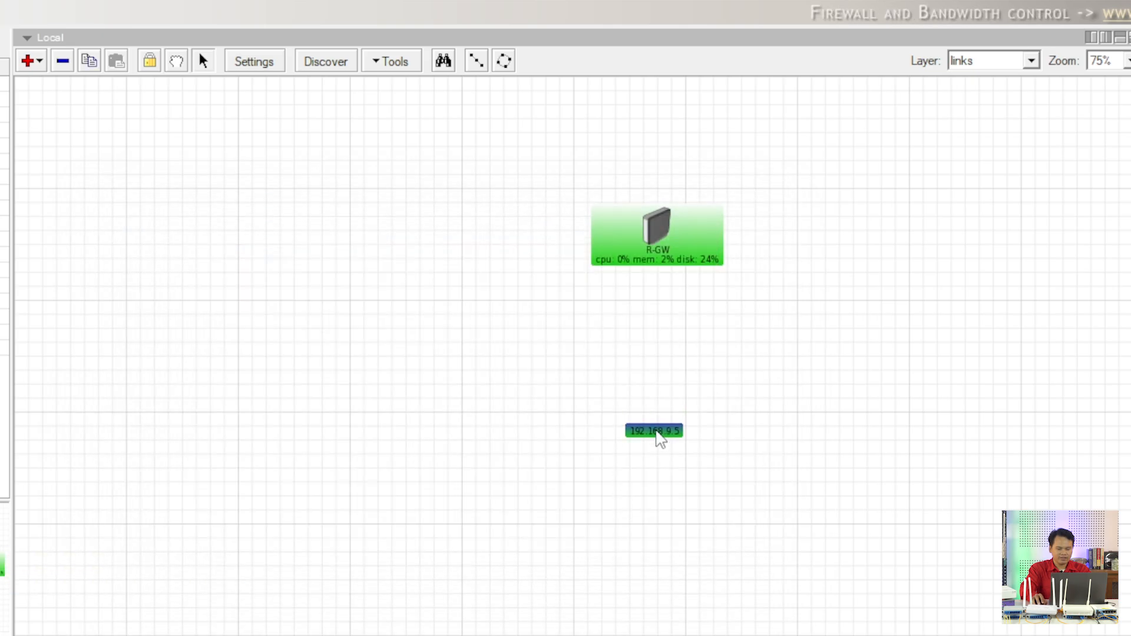
right_click(656, 432)
click(677, 445)
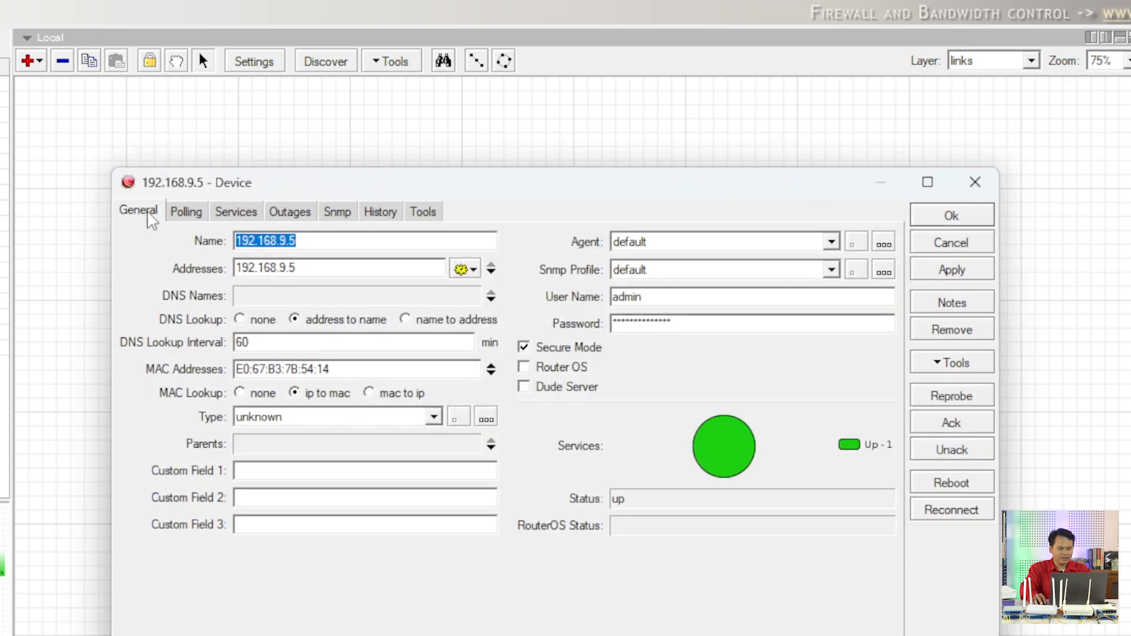
text(olt)
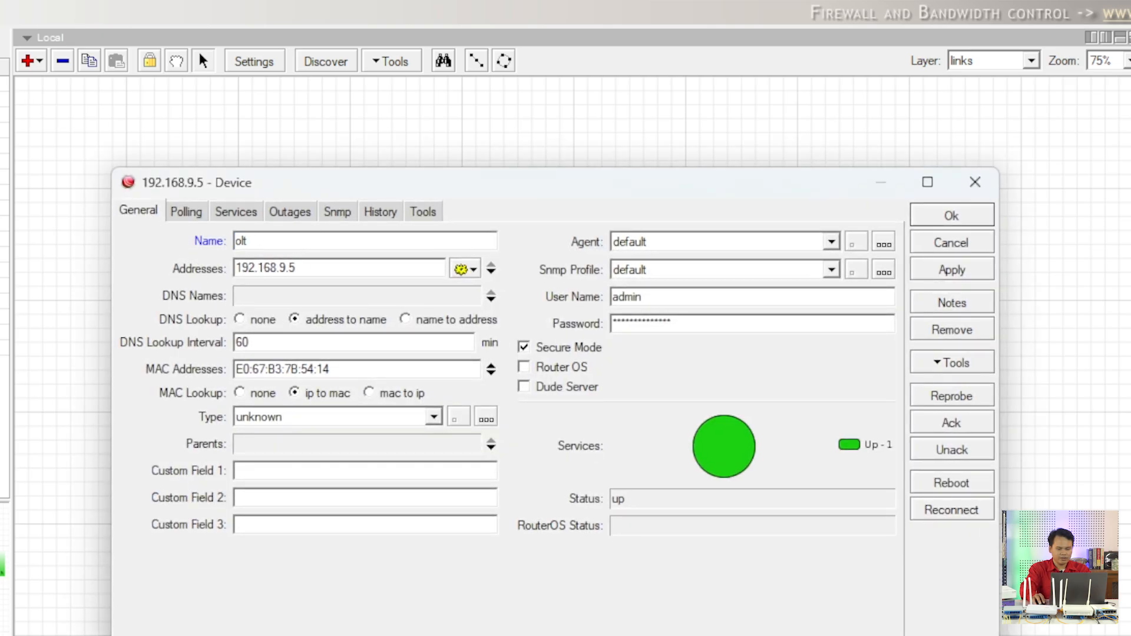
key(BackSpace)
key(BackSpace)
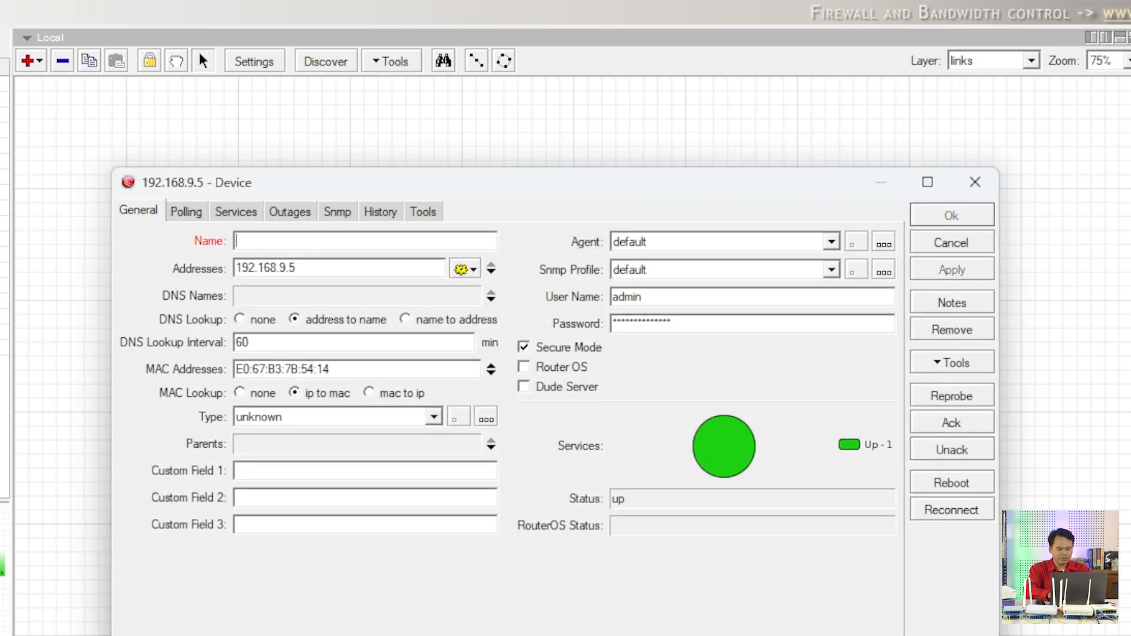
text(o)
key(BackSpace)
text(OL)
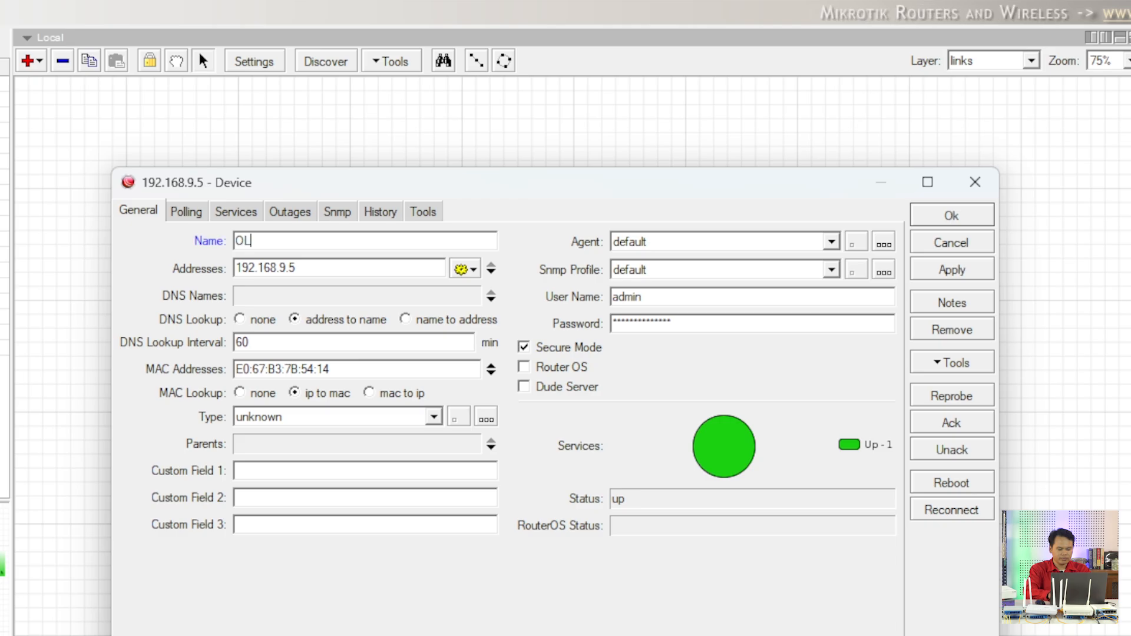
text(T)
click(941, 220)
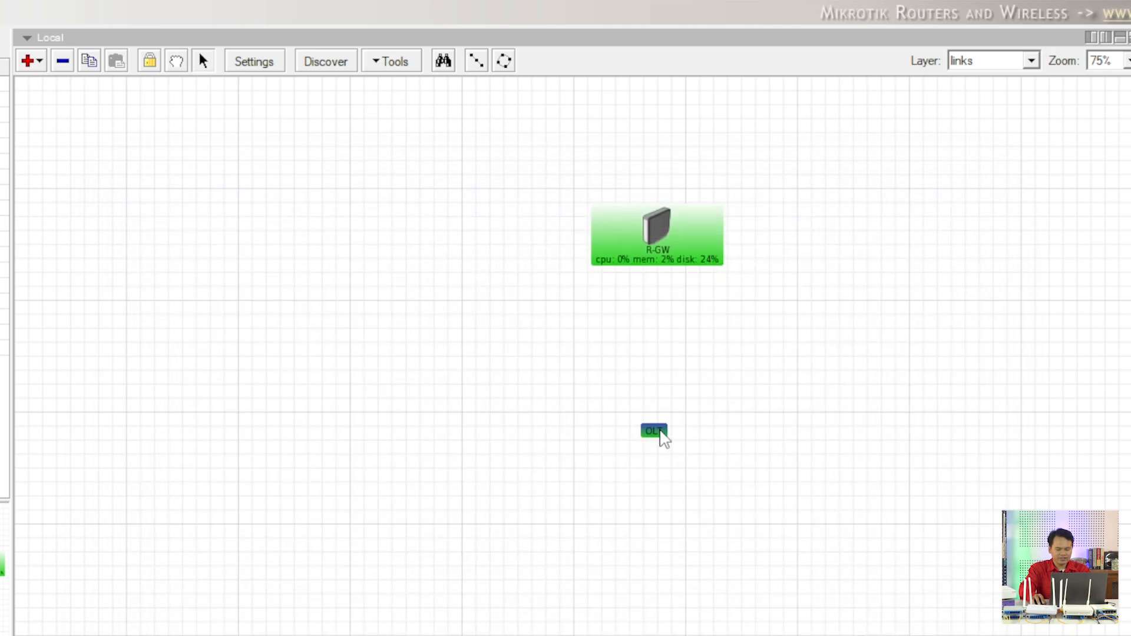
Set the OLT device's appearance image to switch.svg and move the device slightly closer to R-GW
right_click(663, 439)
click(713, 466)
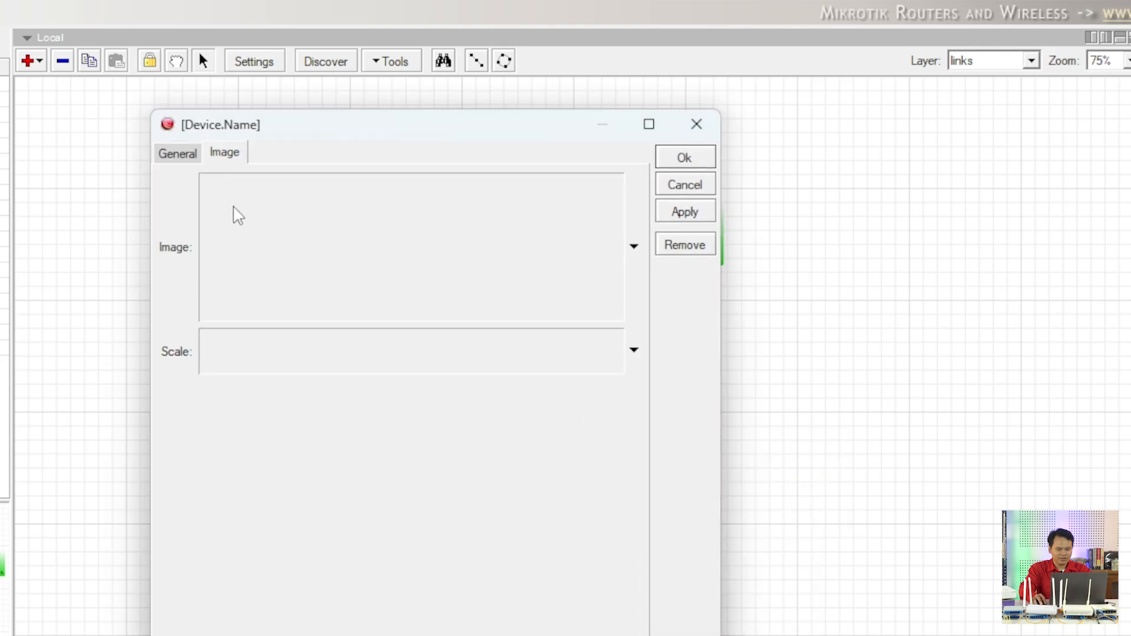
click(563, 187)
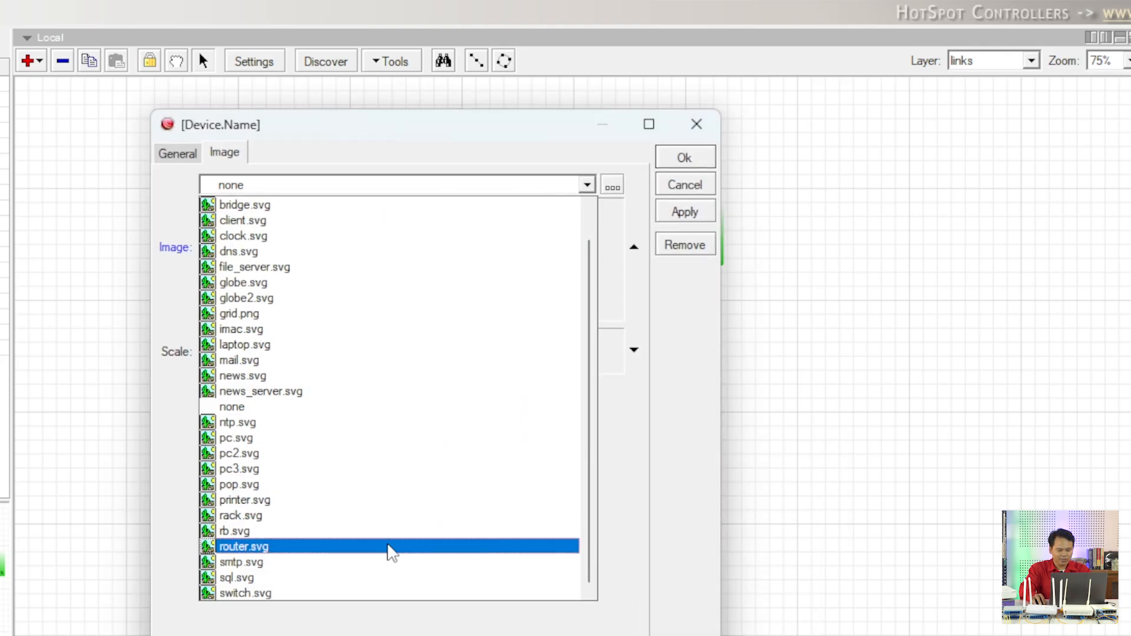
click(371, 594)
click(667, 167)
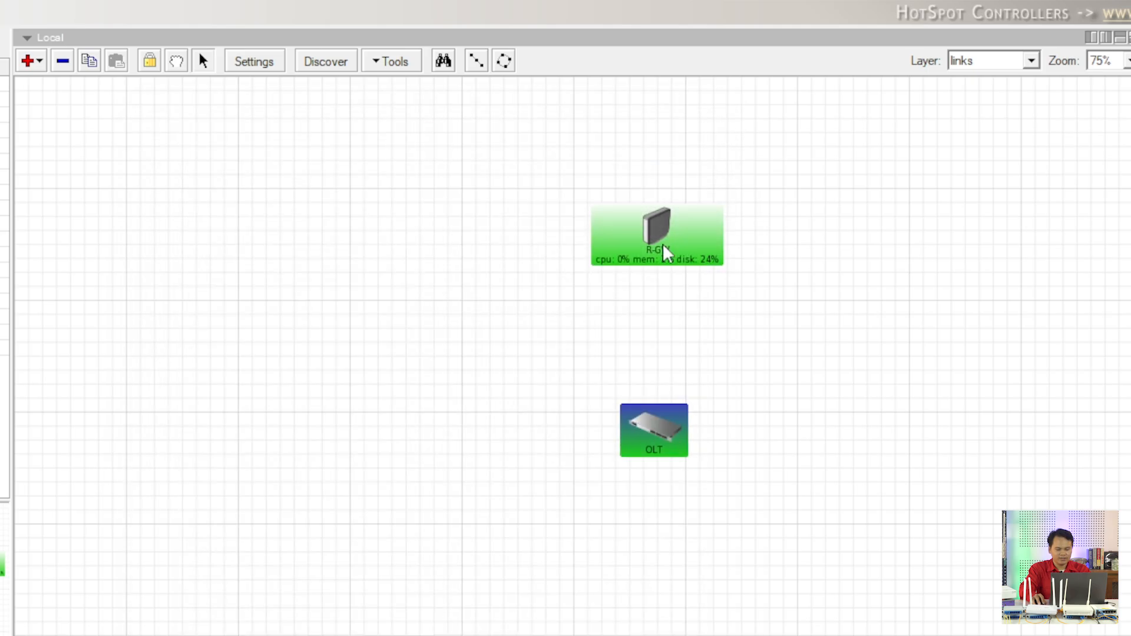
drag(645, 429, 642, 404)
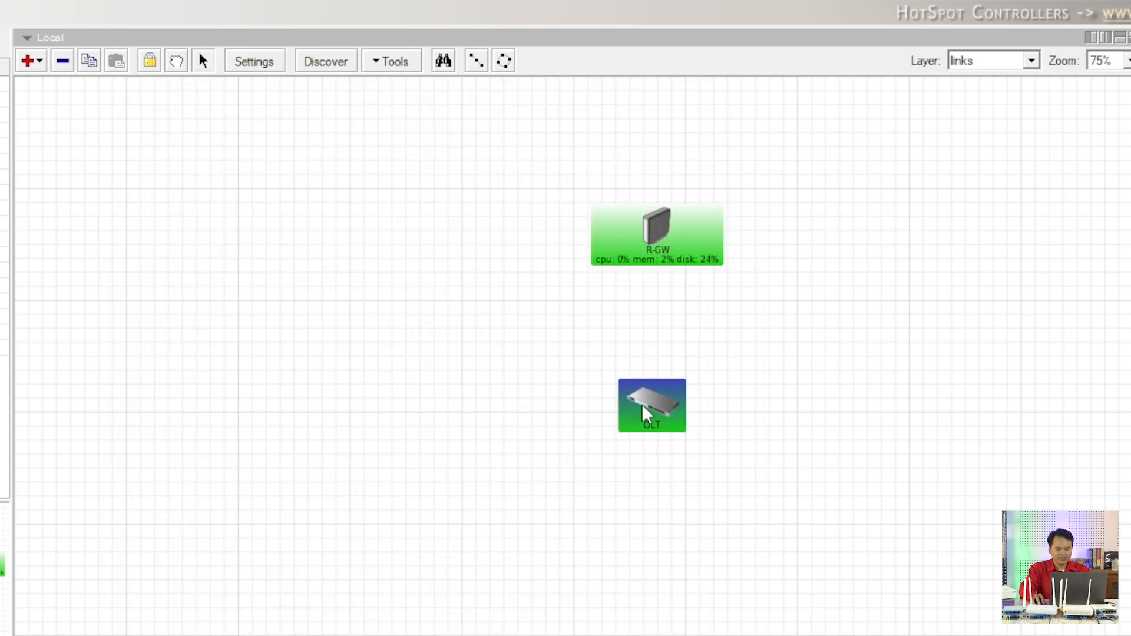
click(748, 416)
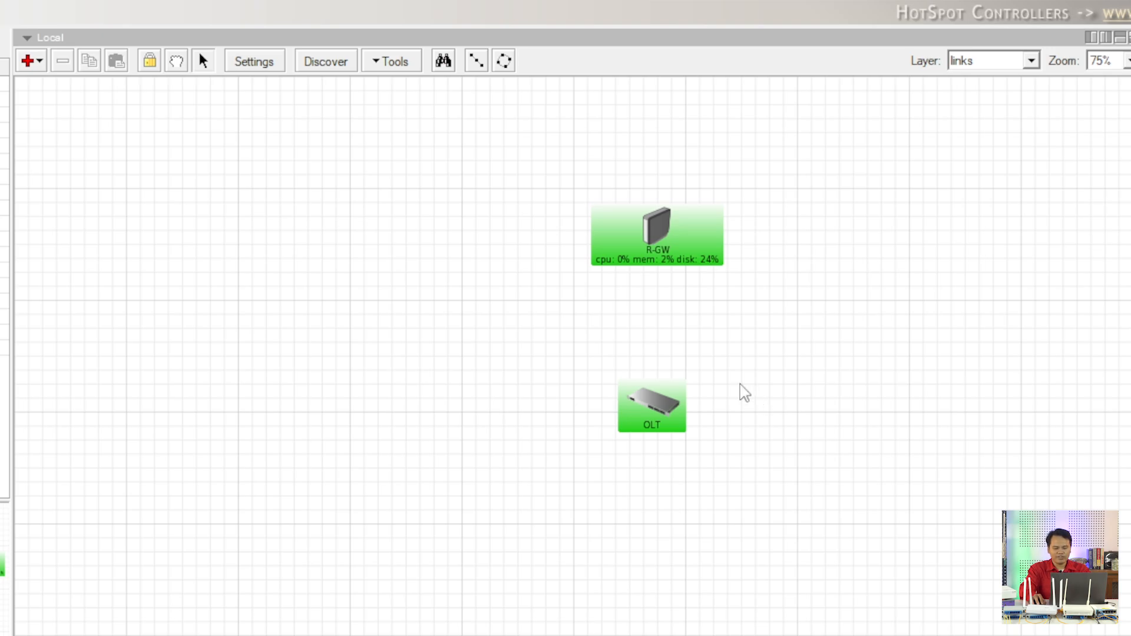
Move the R-GW device slightly higher on the map to leave more room above OLT
click(40, 61)
click(64, 179)
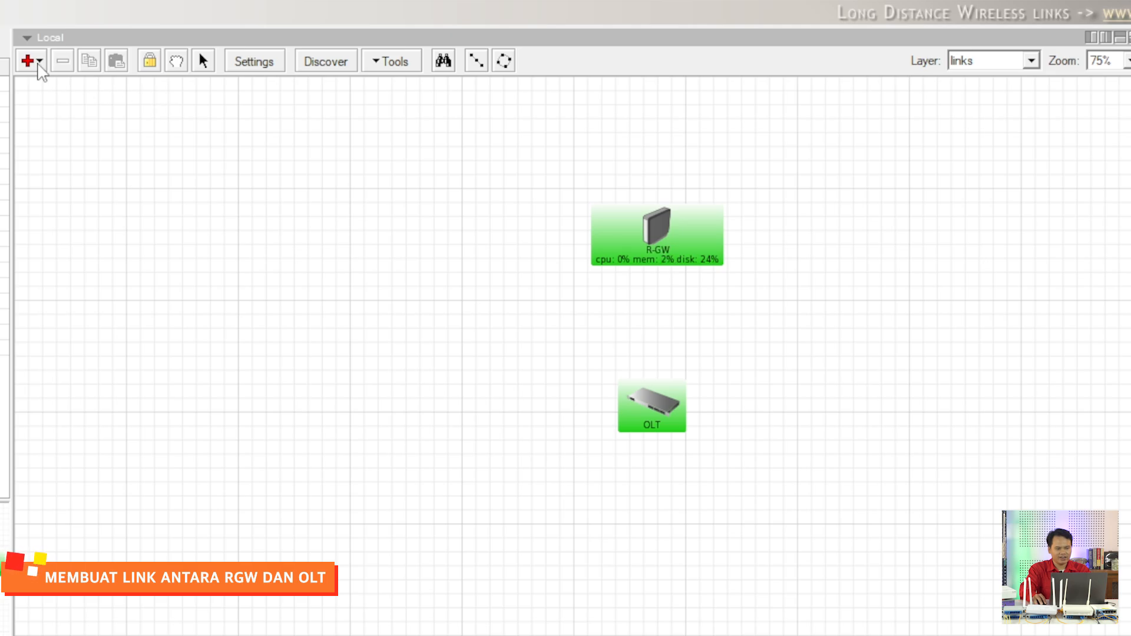
click(660, 249)
mouse_move(661, 254)
mouse_down()
mouse_move(661, 264)
mouse_move(661, 232)
mouse_up()
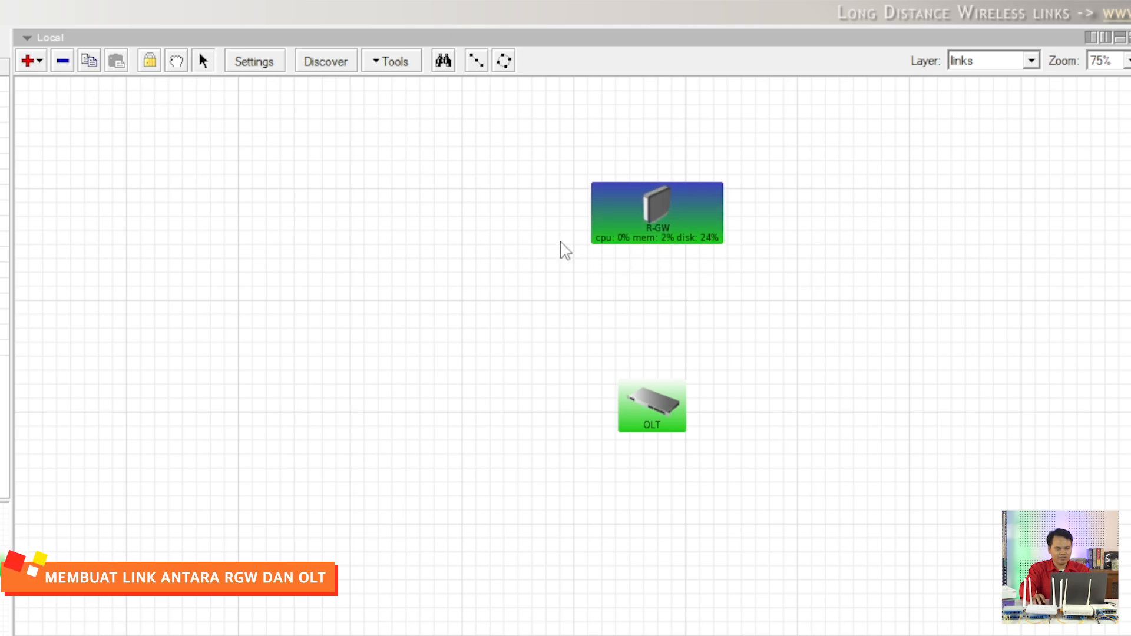
Draw a link from R-GW to OLT and choose R-GW as the link's device
click(33, 69)
click(63, 178)
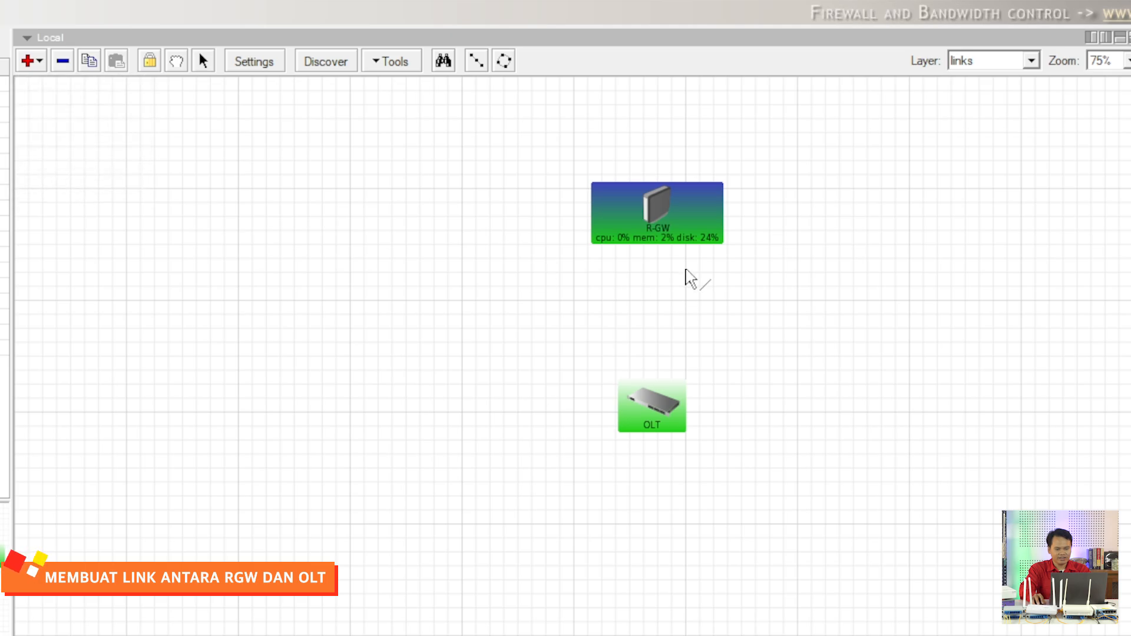
drag(656, 229, 656, 408)
click(473, 358)
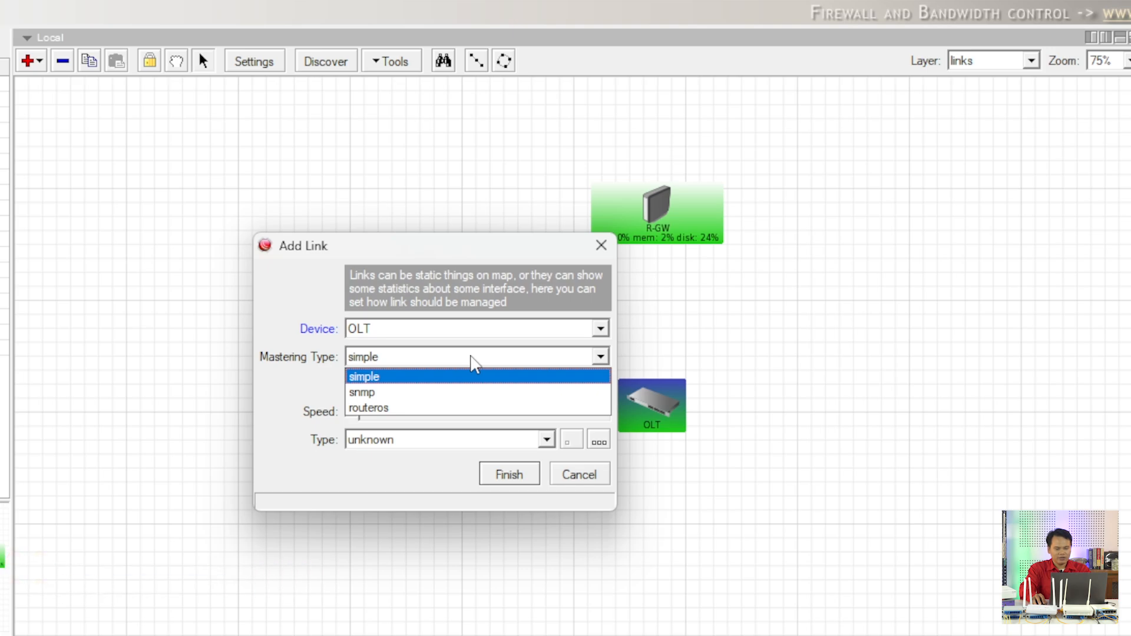
click(426, 339)
click(425, 338)
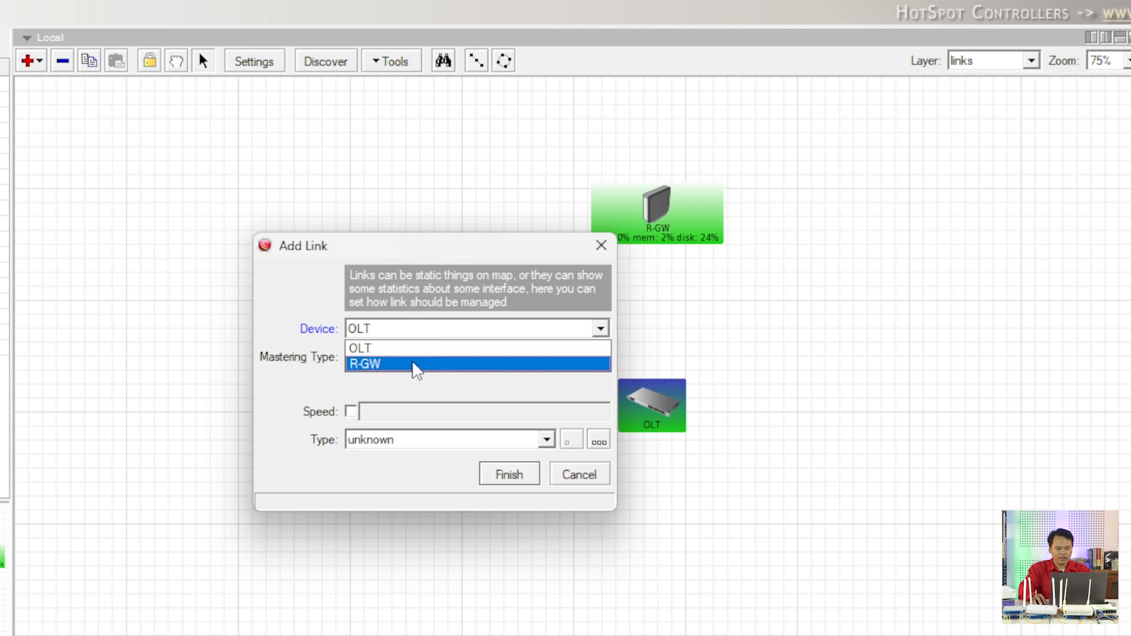
click(416, 364)
Set the link's mastering type to snmp, interface to vlan9-mgmt-cdata and type to ethernet, and finish creating it
click(387, 360)
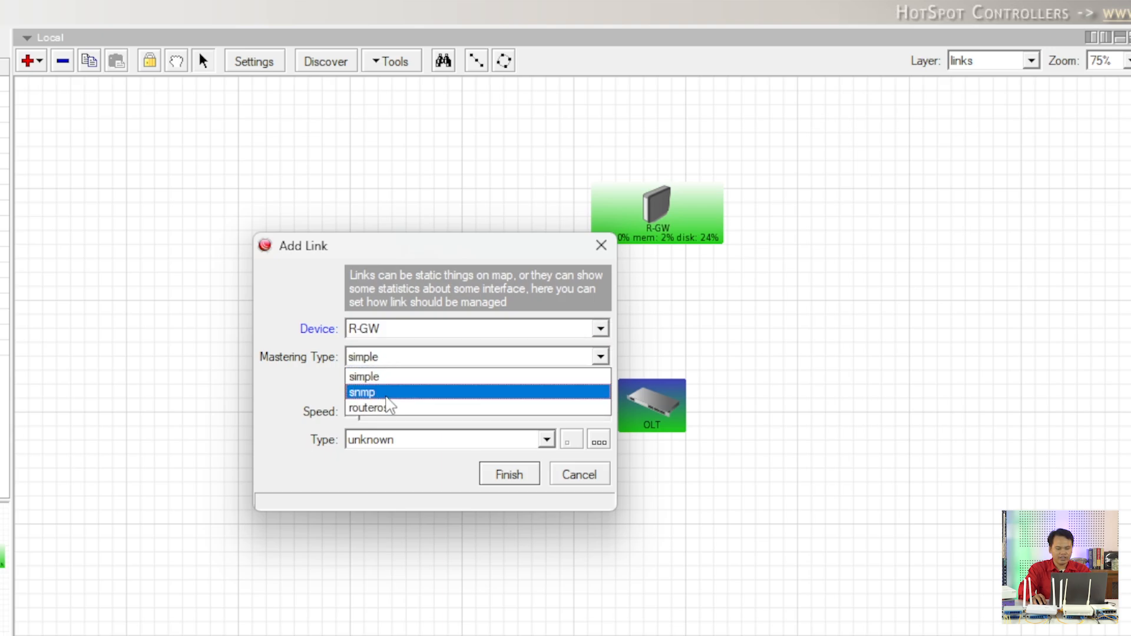
click(368, 392)
click(518, 390)
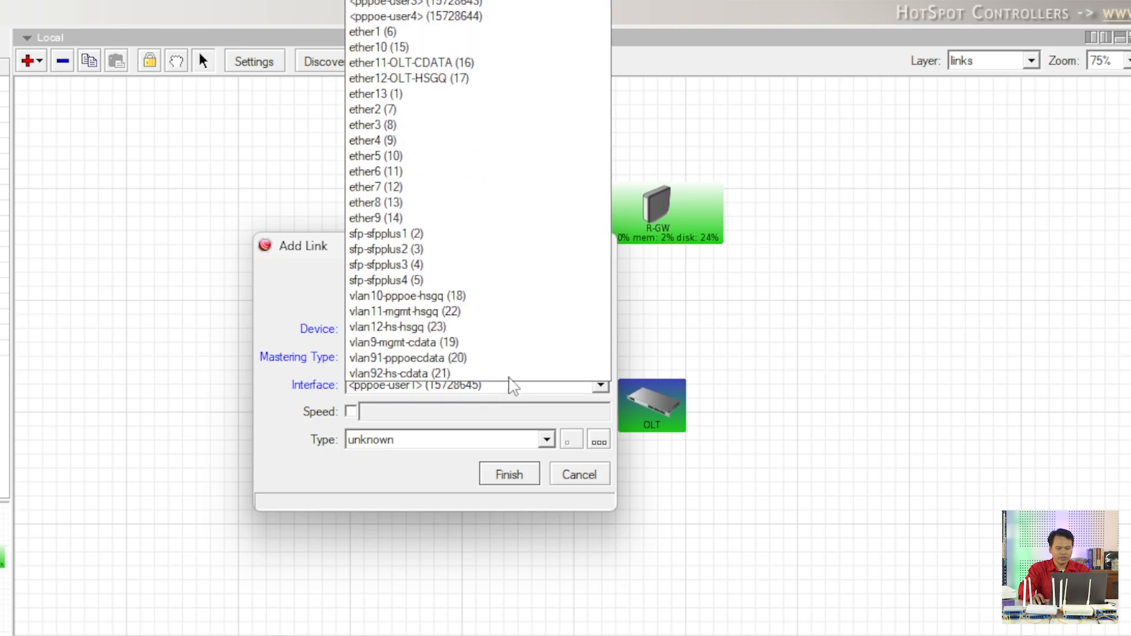
click(455, 341)
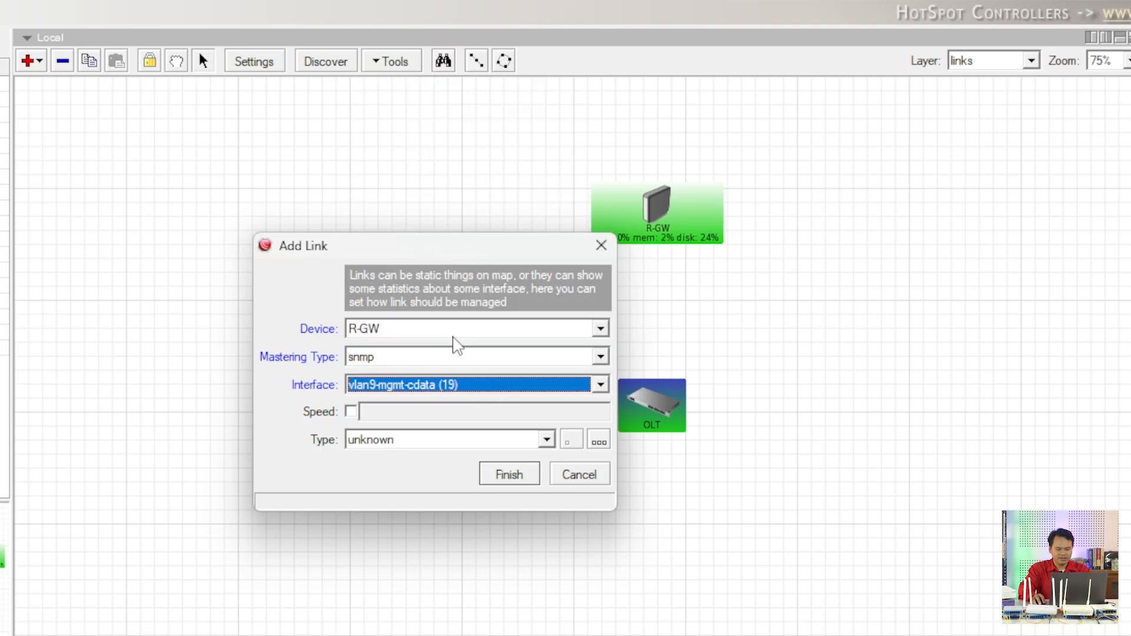
click(514, 444)
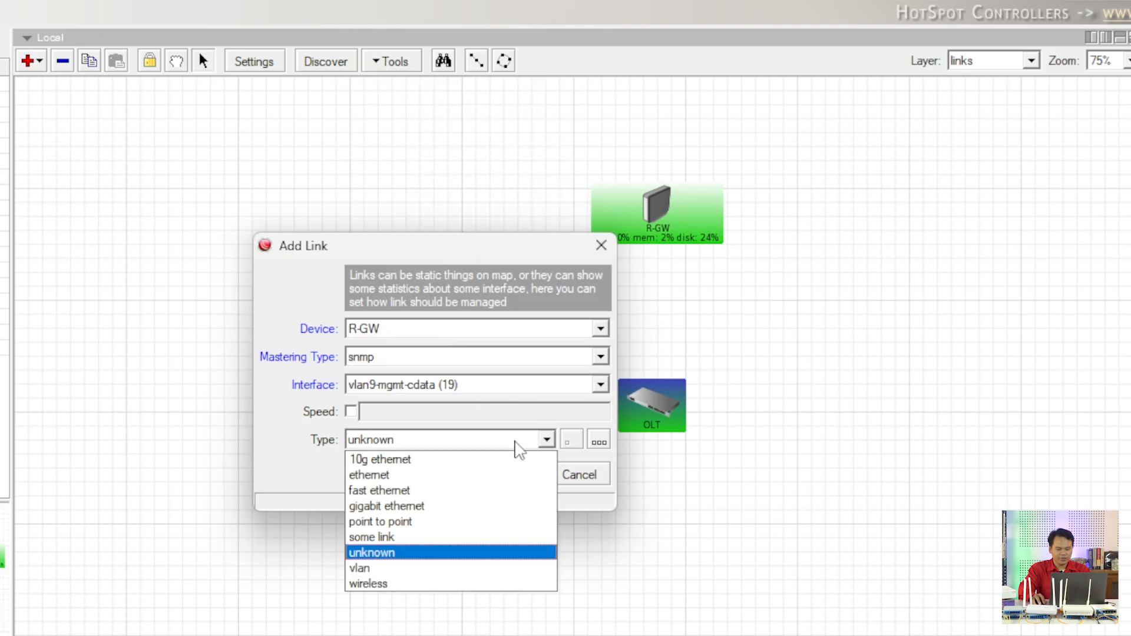
click(506, 477)
click(522, 478)
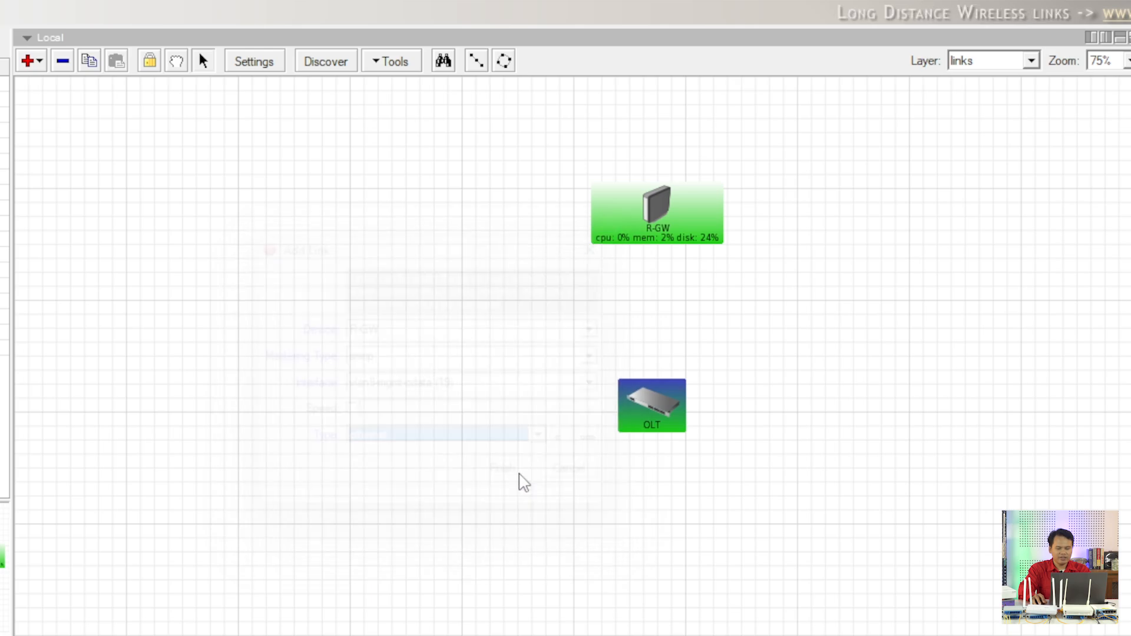
Reposition R-GW and OLT slightly up and to the left on the map, keeping OLT vertically aligned beneath R-GW
drag(626, 425, 651, 416)
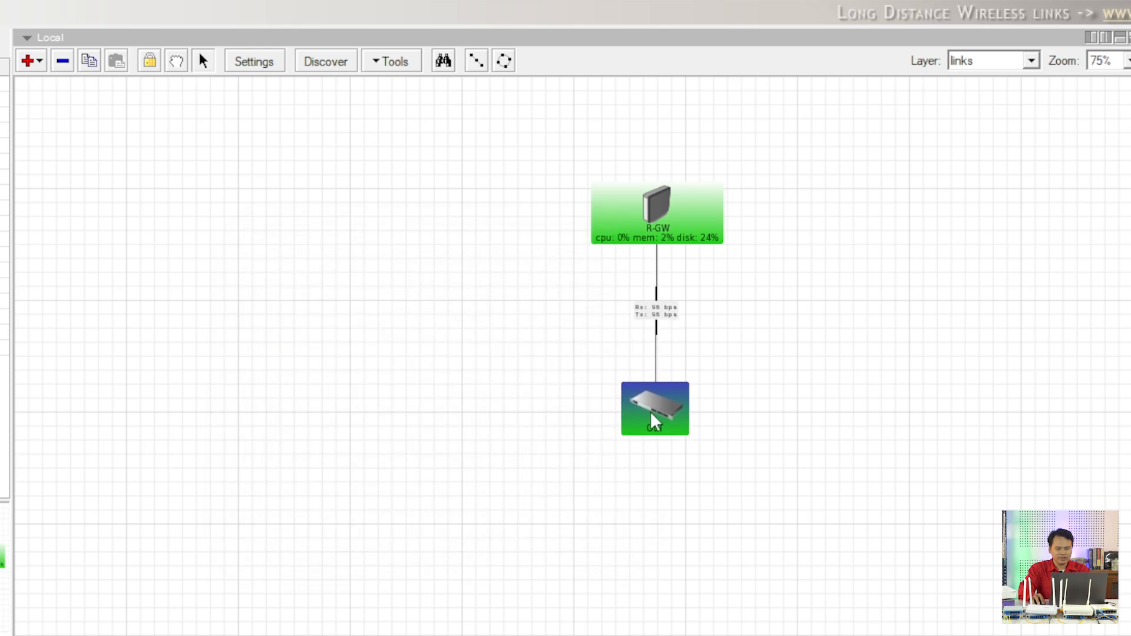
scroll(711, 409, up, 1)
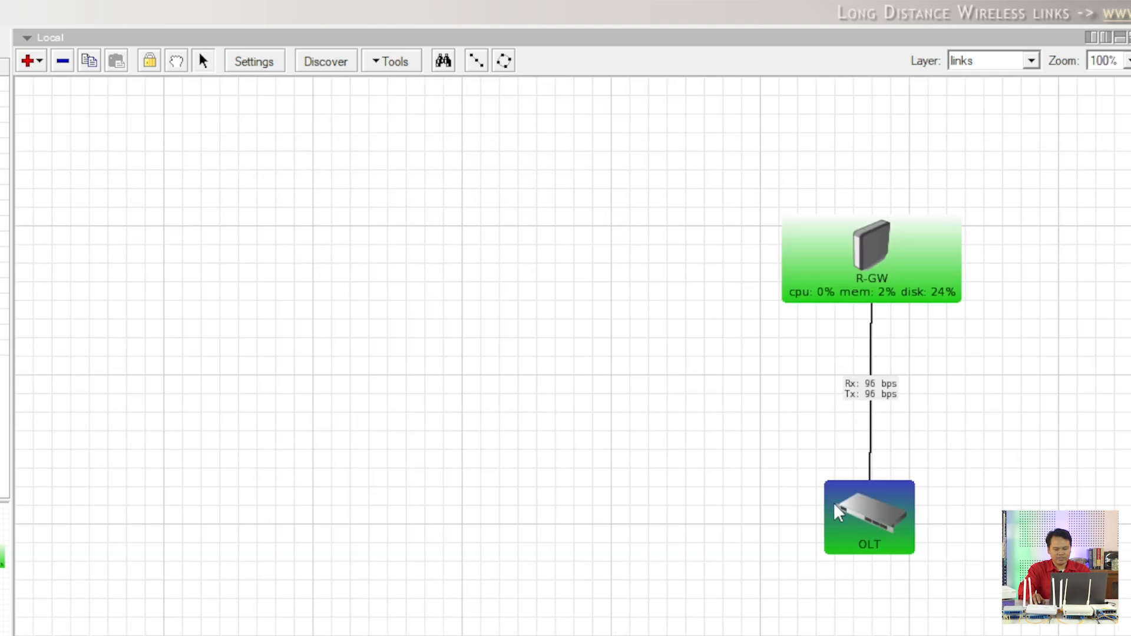
click(1009, 626)
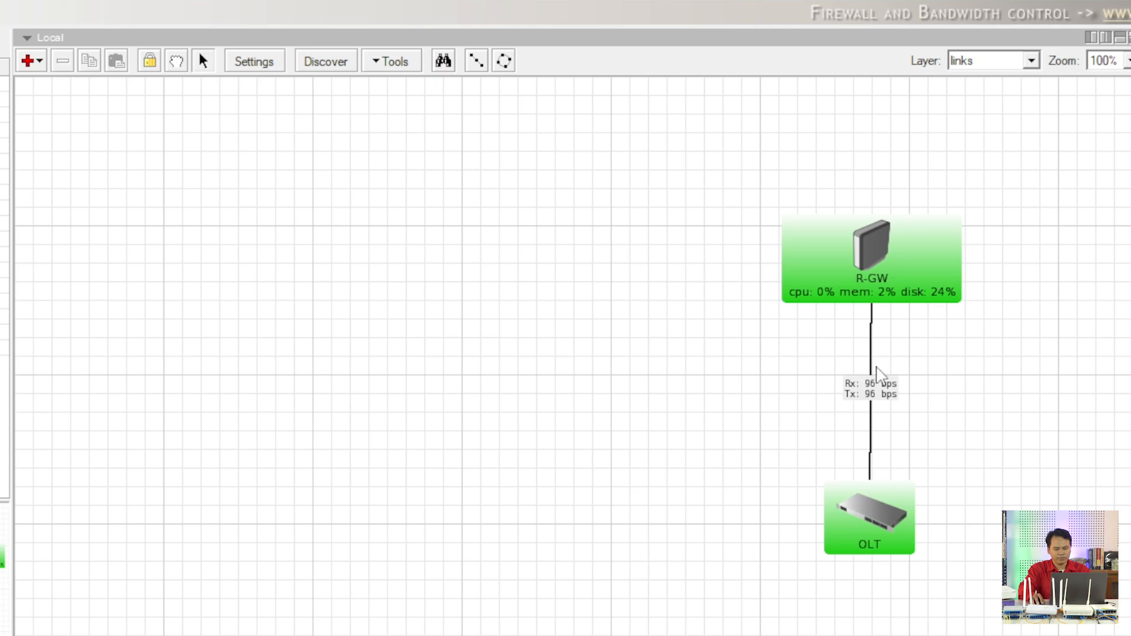
click(859, 278)
drag(856, 270, 812, 259)
drag(883, 524, 845, 487)
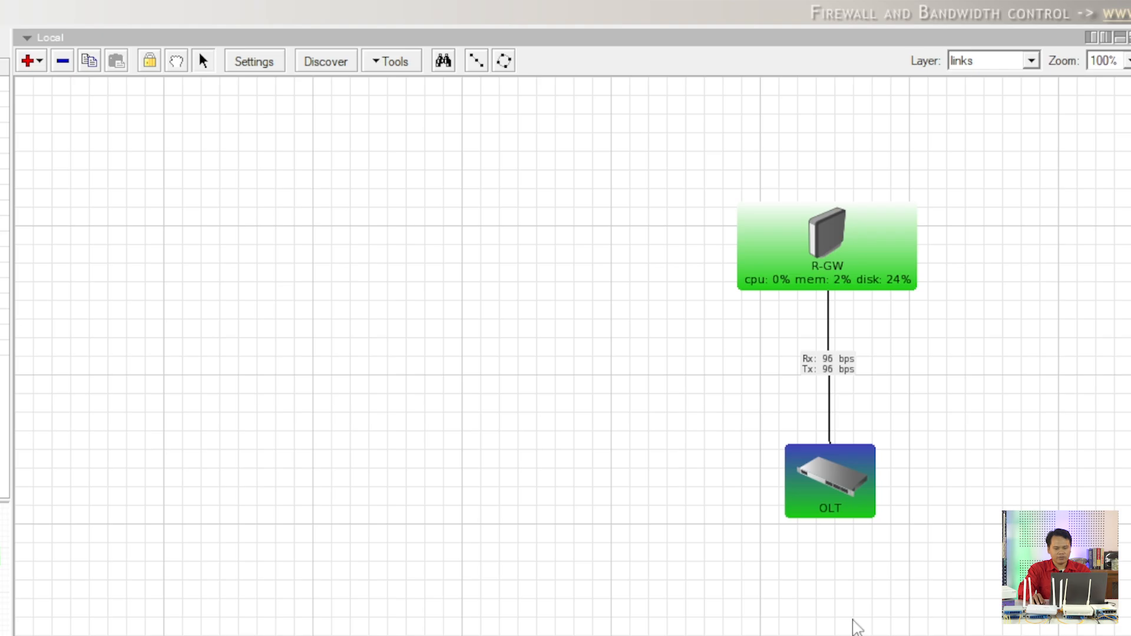
scroll(1044, 508, down, 1)
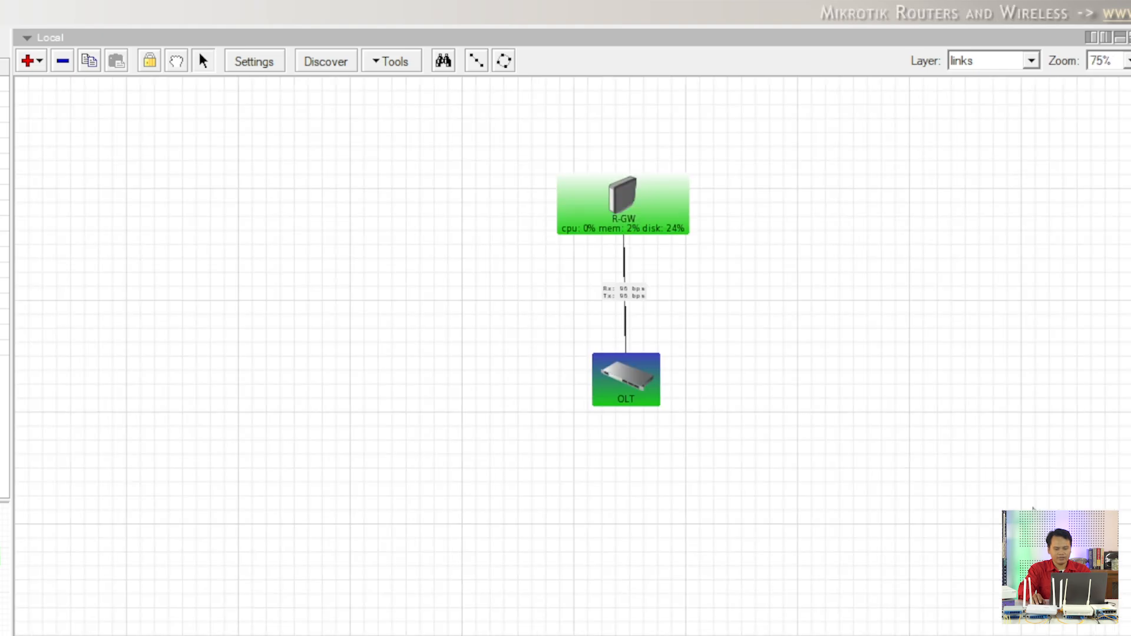
Start adding a new device on the empty map area below and to the right of OLT
click(35, 61)
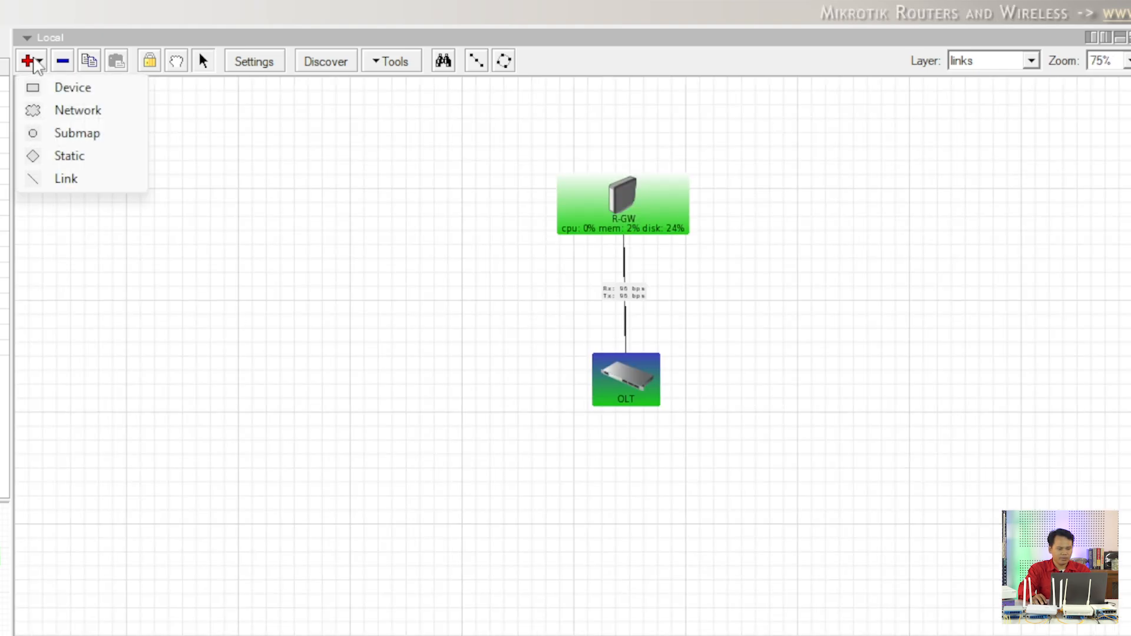
click(34, 87)
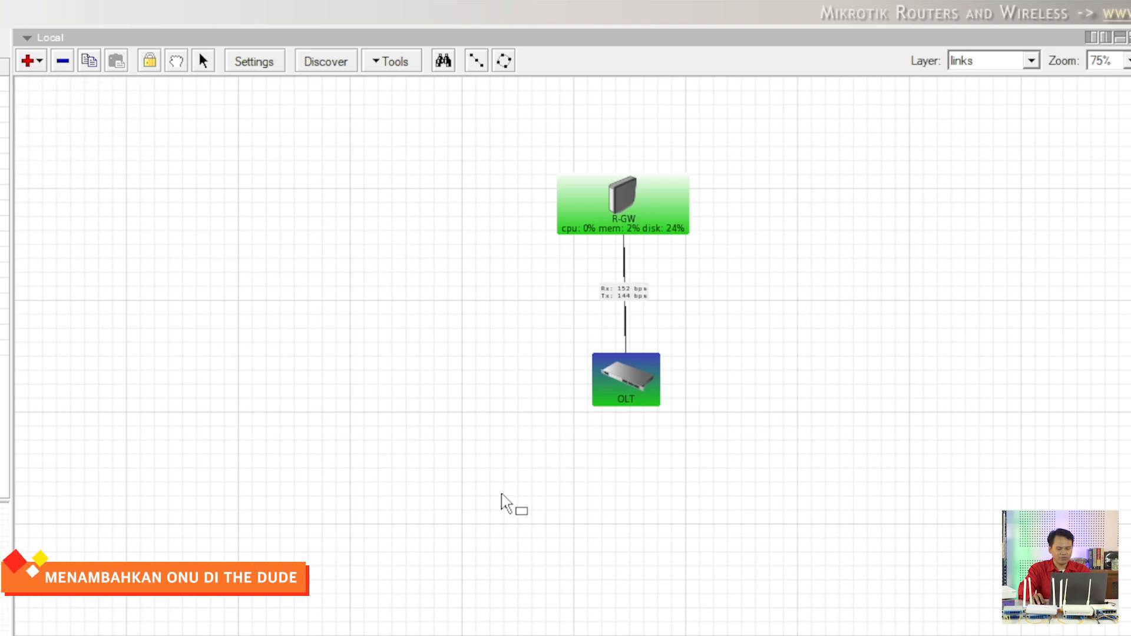
click(825, 554)
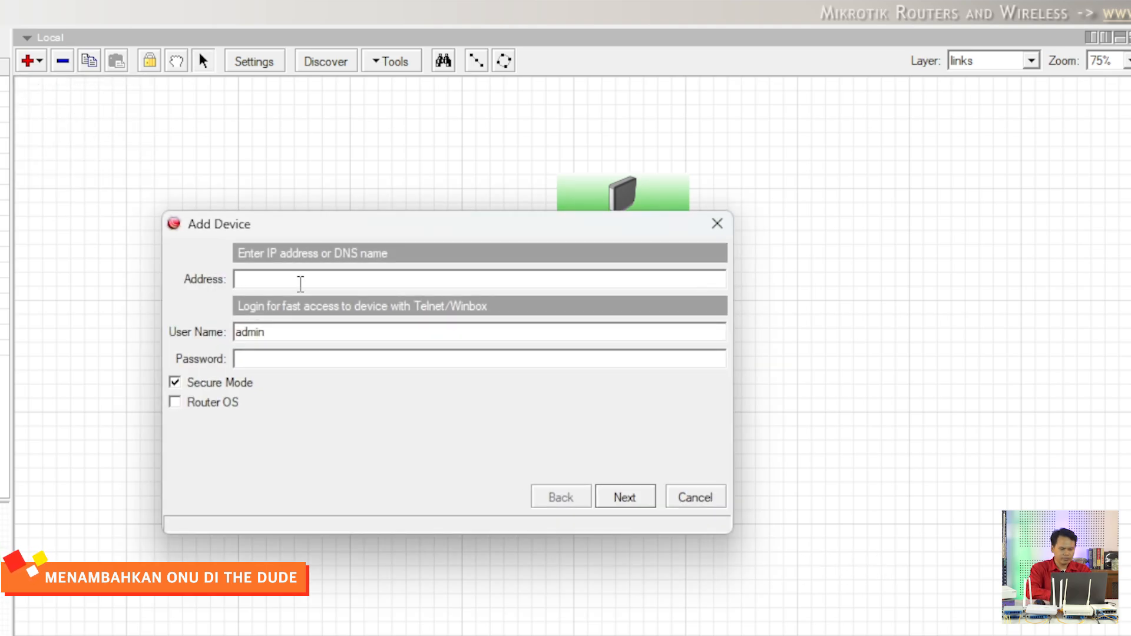
text(ONU-ODP1-)
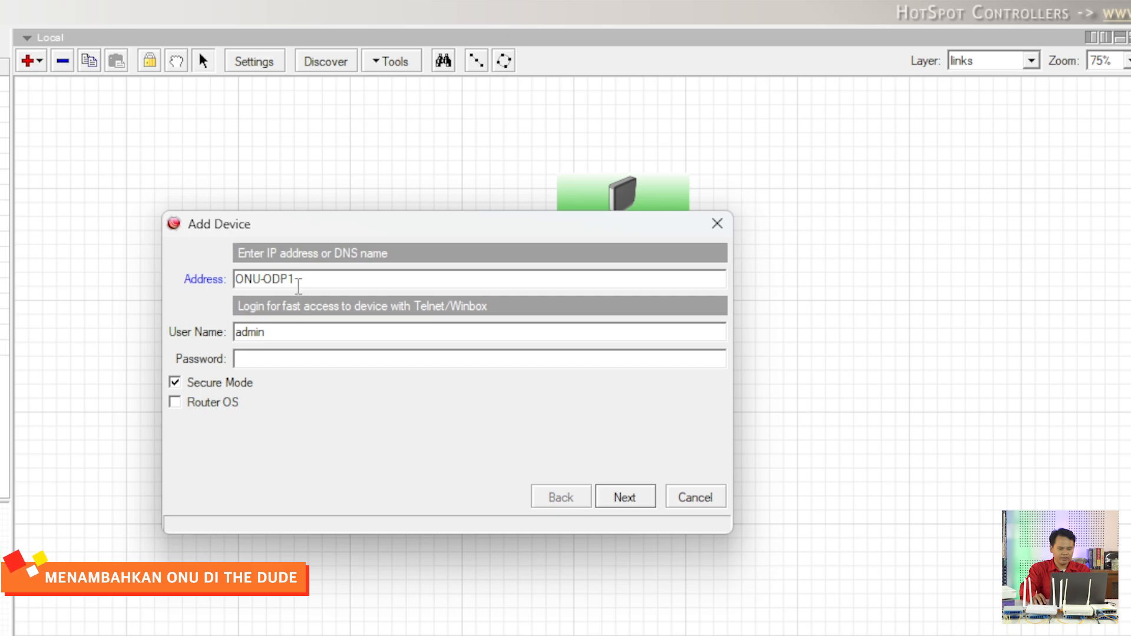
drag(297, 279, 211, 280)
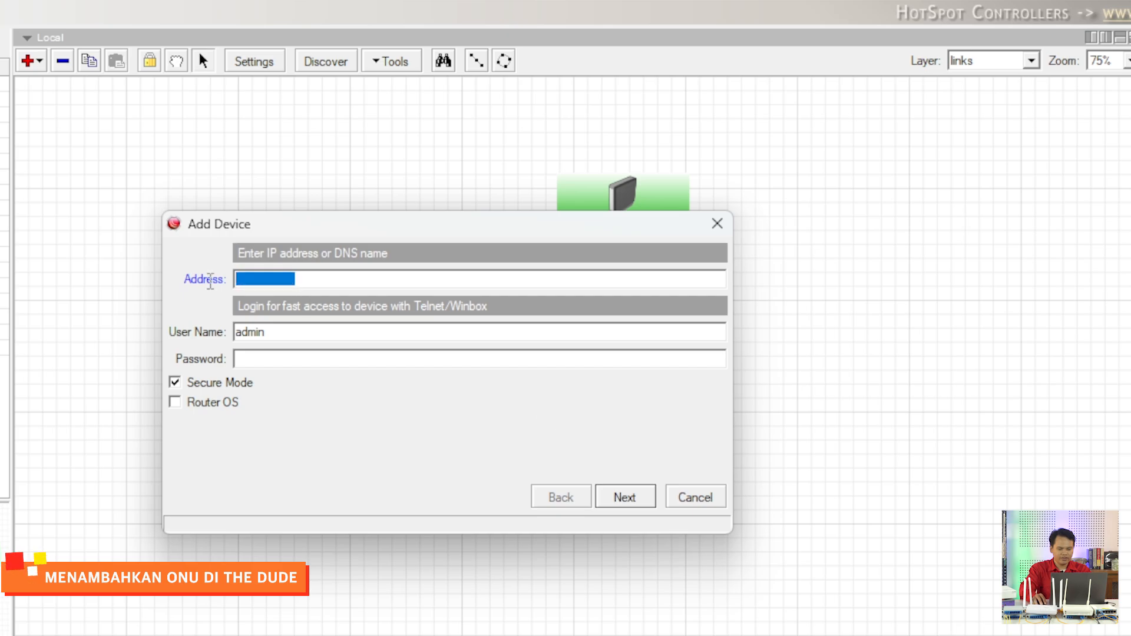
key(BackSpace)
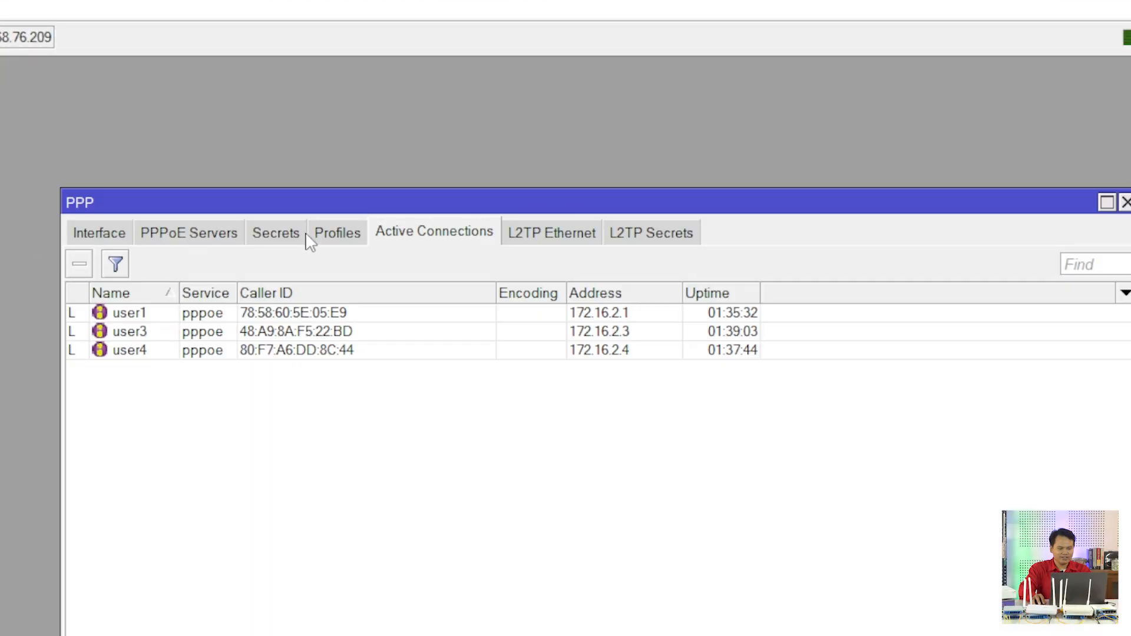
Switch to the router's PPP window in Winbox and check the PPPoE users' remote addresses against the active connections
click(283, 234)
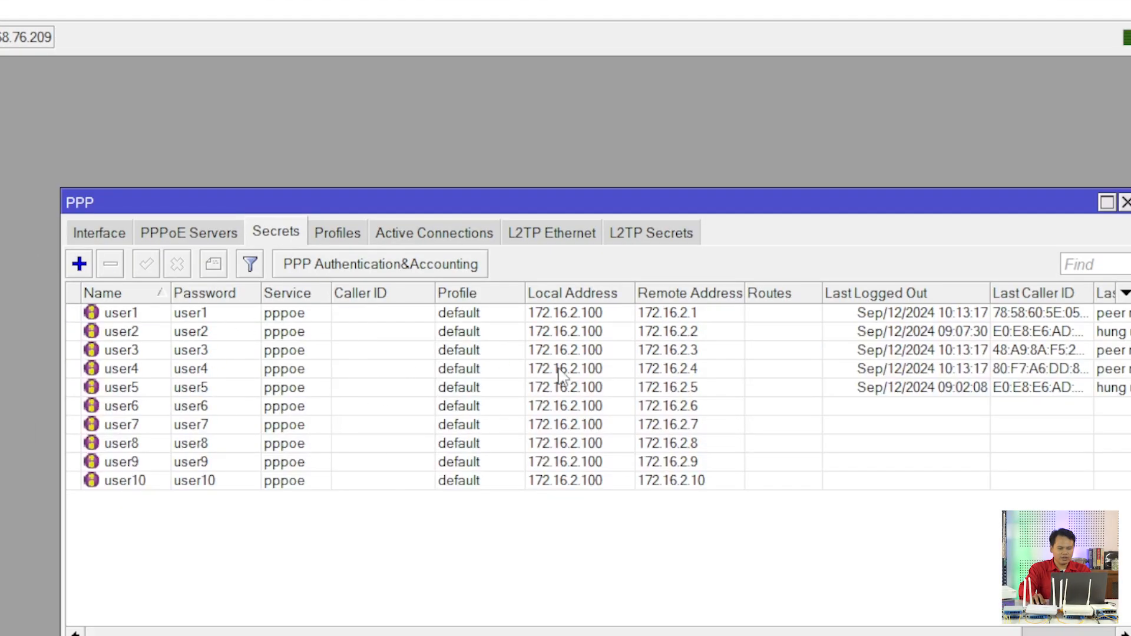
drag(767, 202, 711, 131)
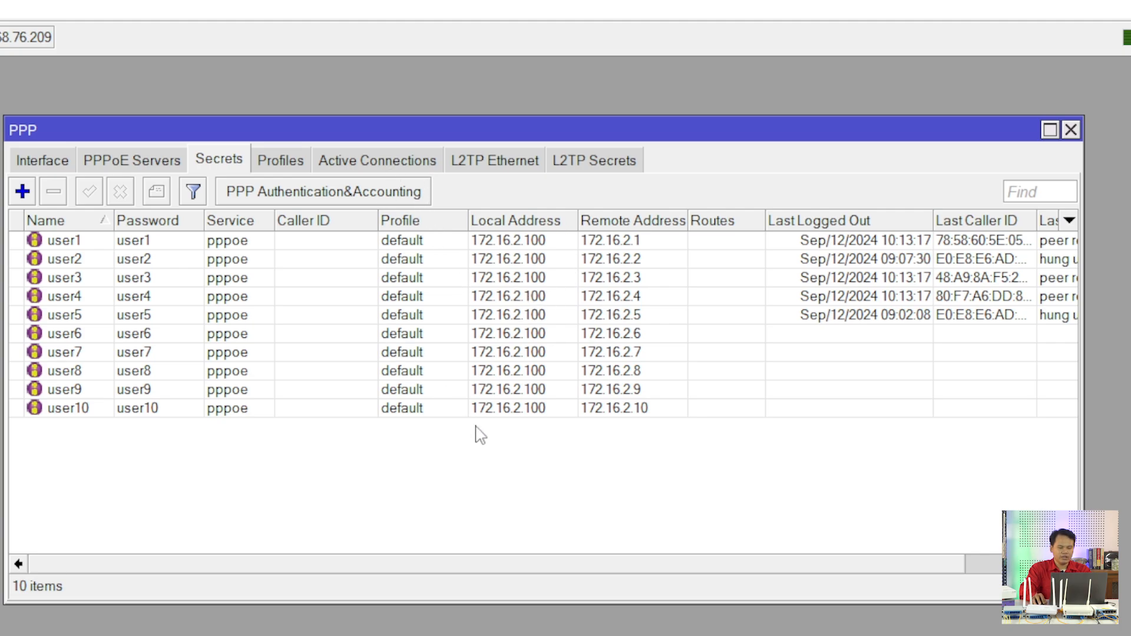
click(373, 160)
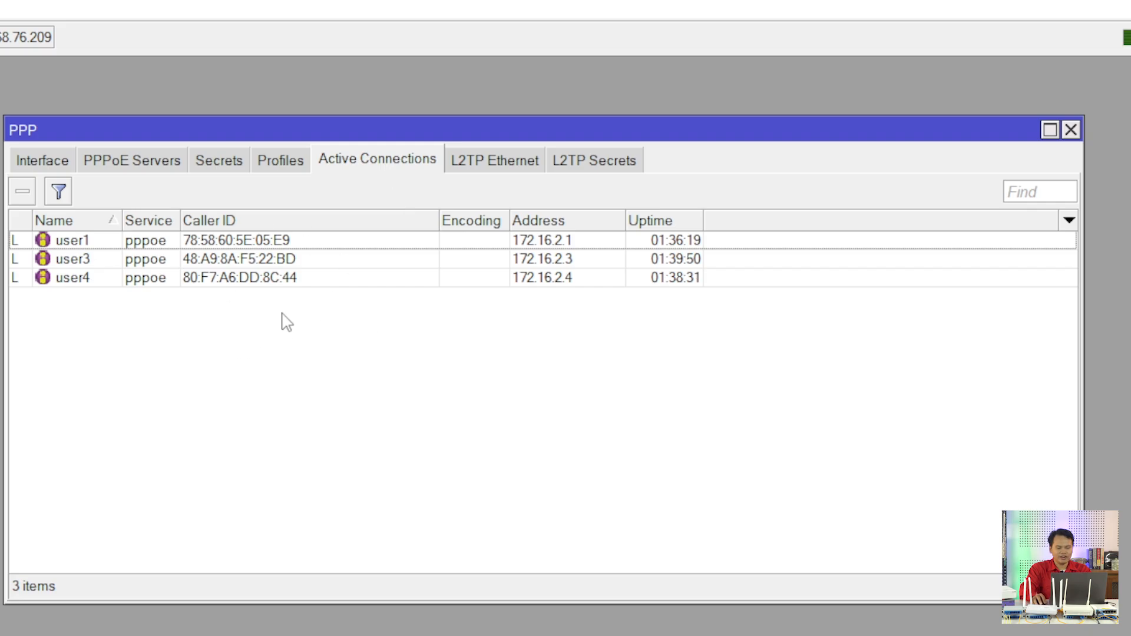
click(203, 162)
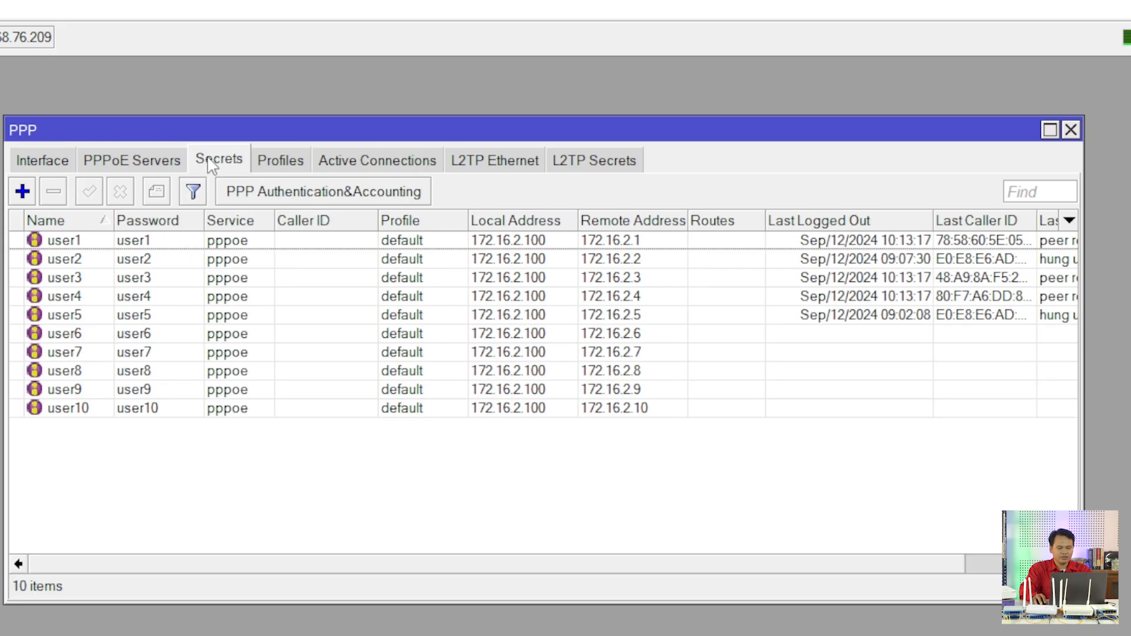
click(634, 280)
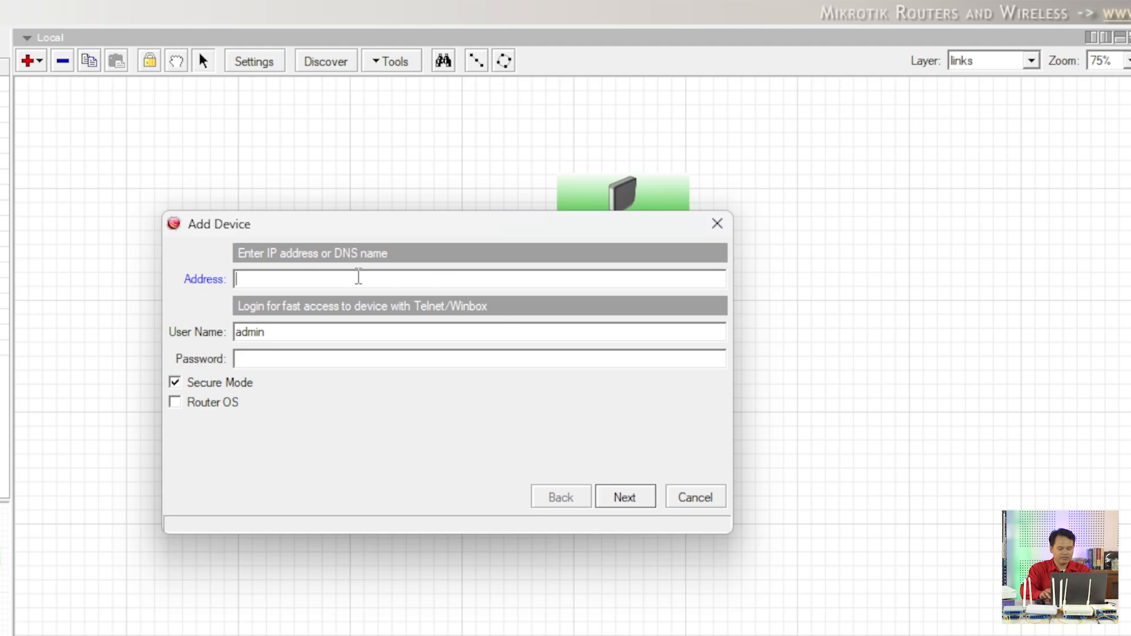
Back in The Dude, set the new device's address to 172.16.2.3 and continue to its monitored services
text(1)
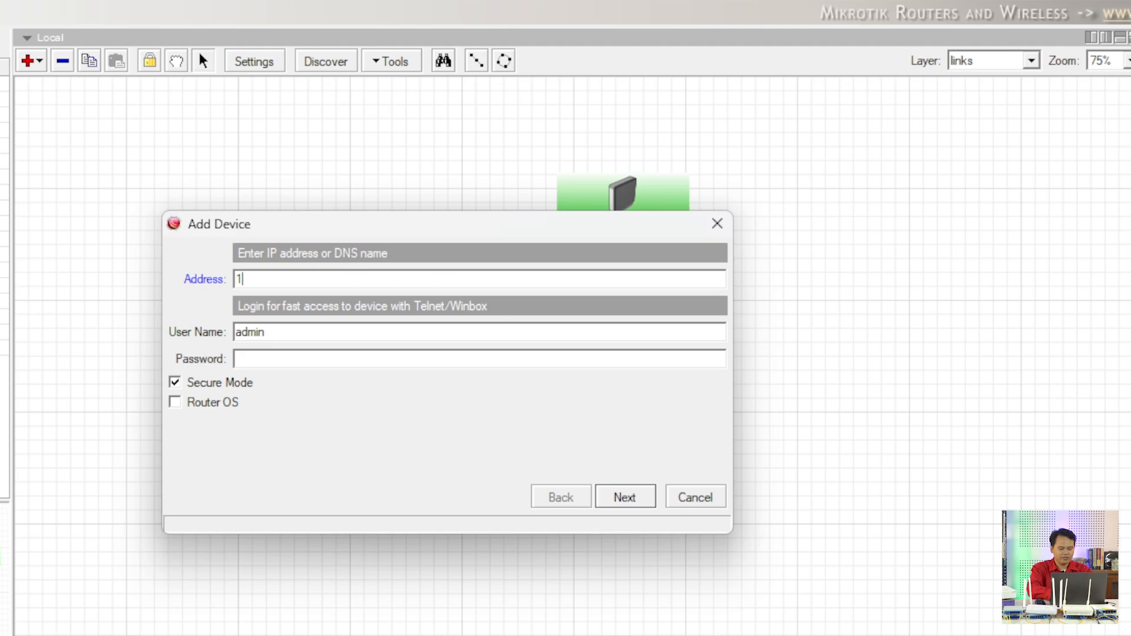
text(72.16.)
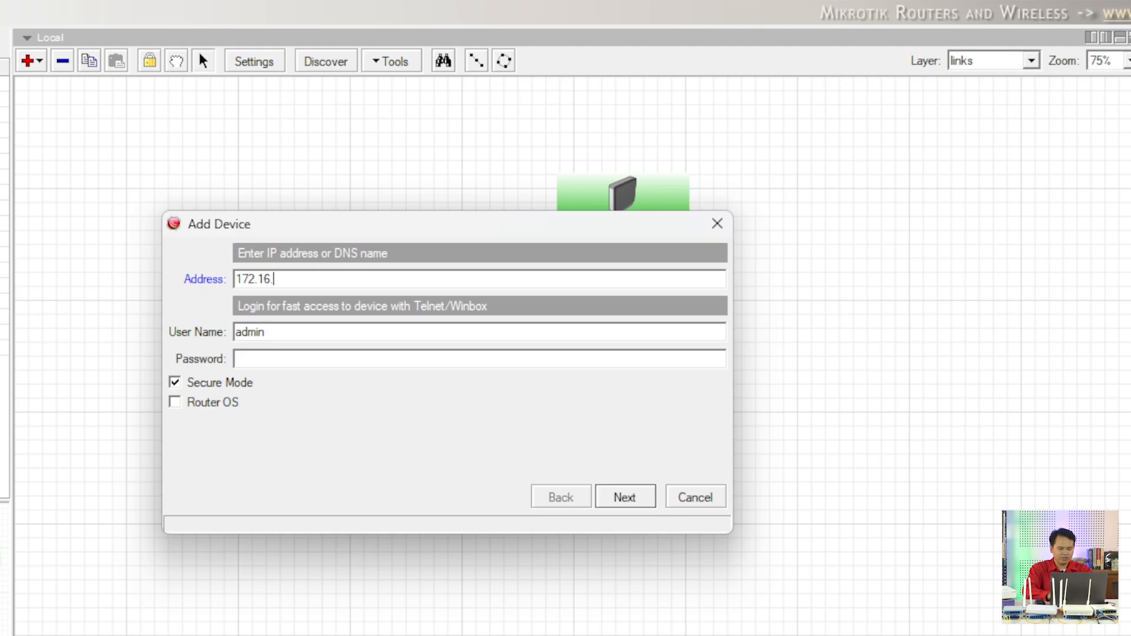
text(2.3)
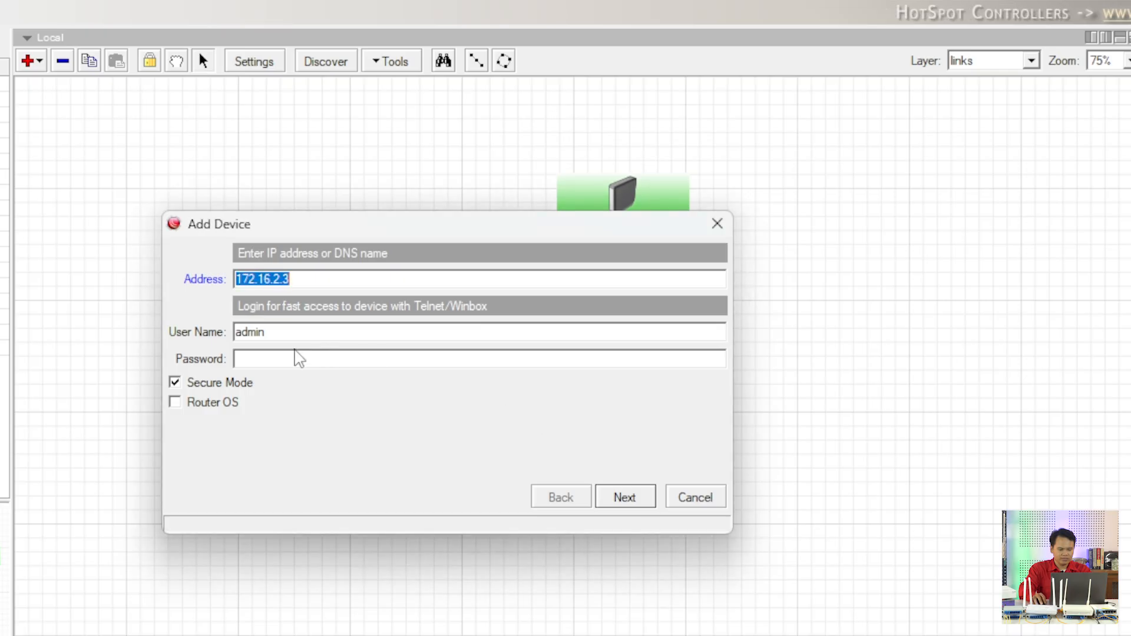
click(625, 497)
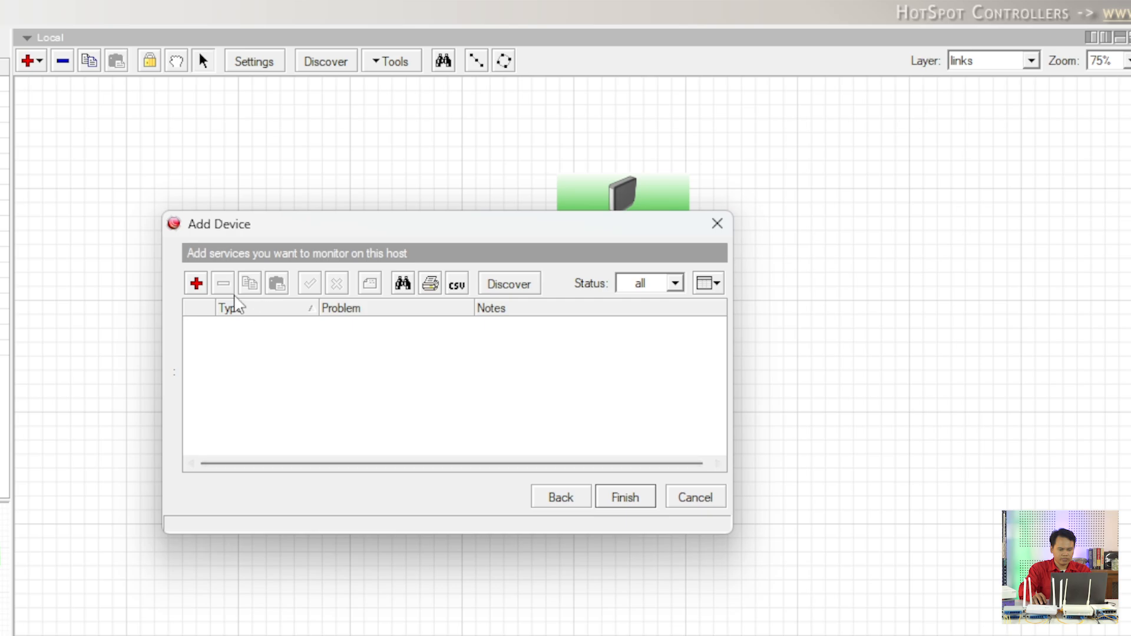
Add a ping probe service to the 172.16.2.3 device and finish creating the device
click(196, 284)
click(326, 286)
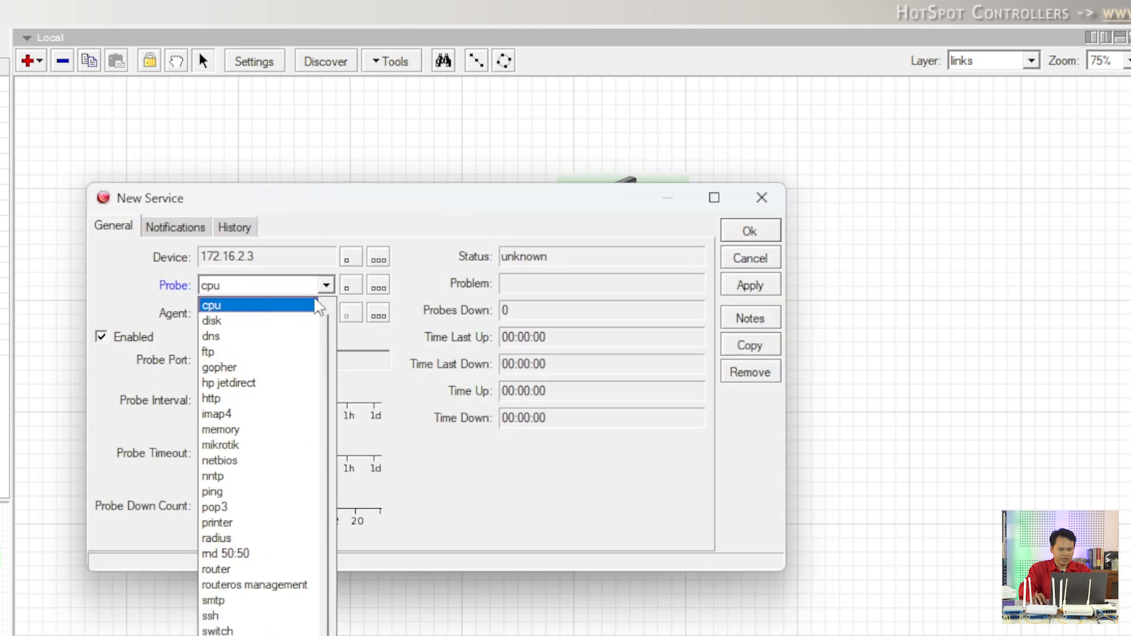
click(295, 493)
click(749, 235)
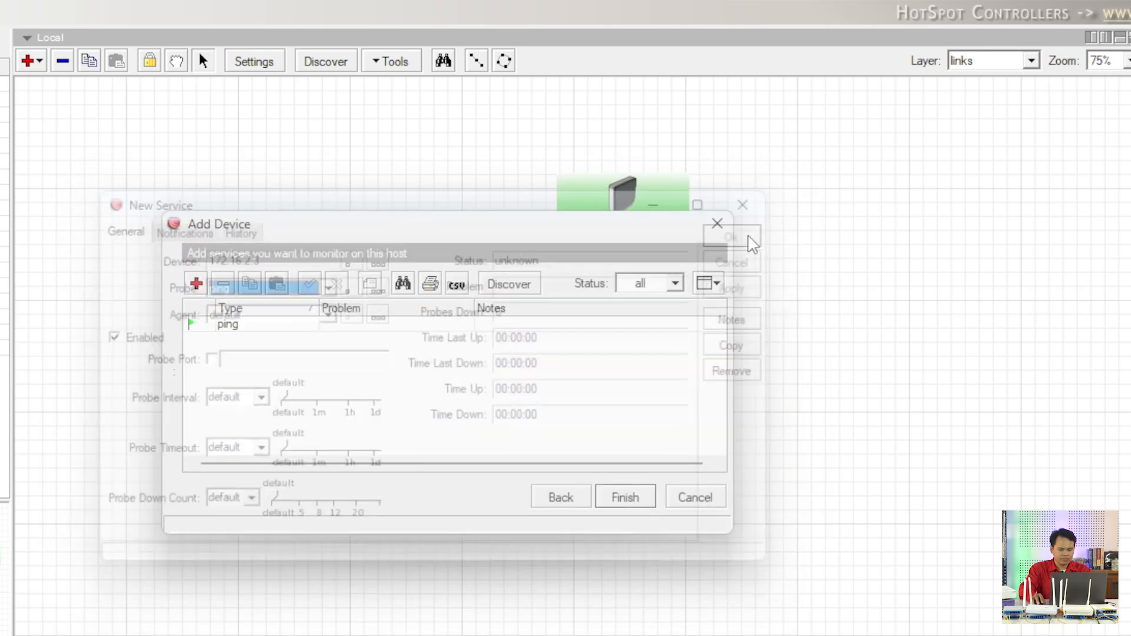
click(628, 499)
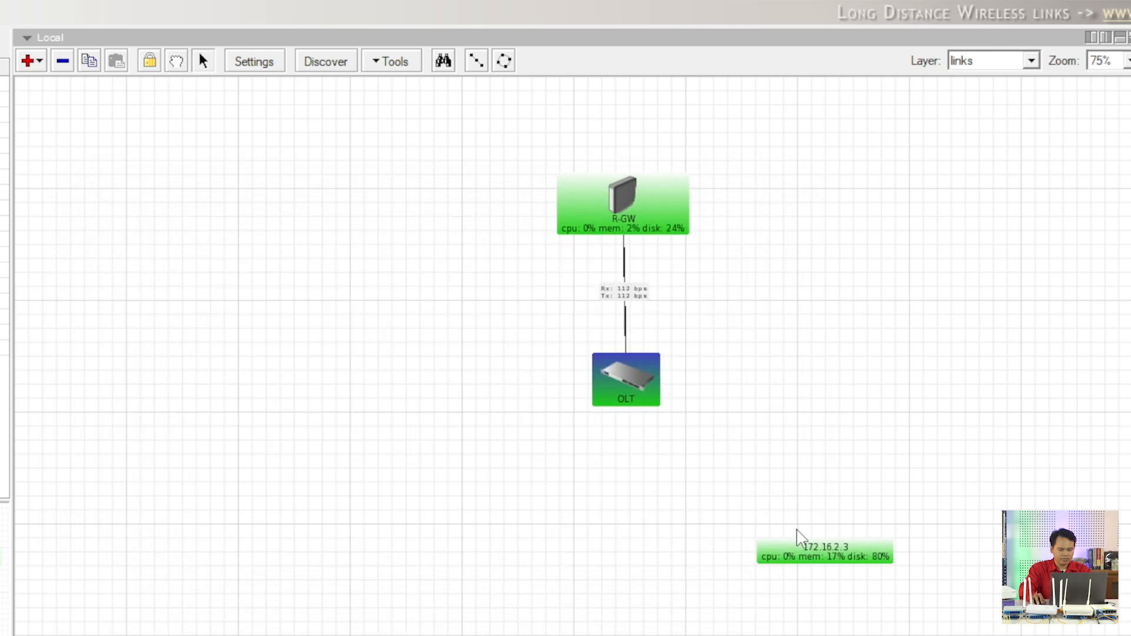
Reposition the 172.16.2.3 device slightly to the left on the map, keeping it below and to the right of OLT
drag(809, 549, 748, 568)
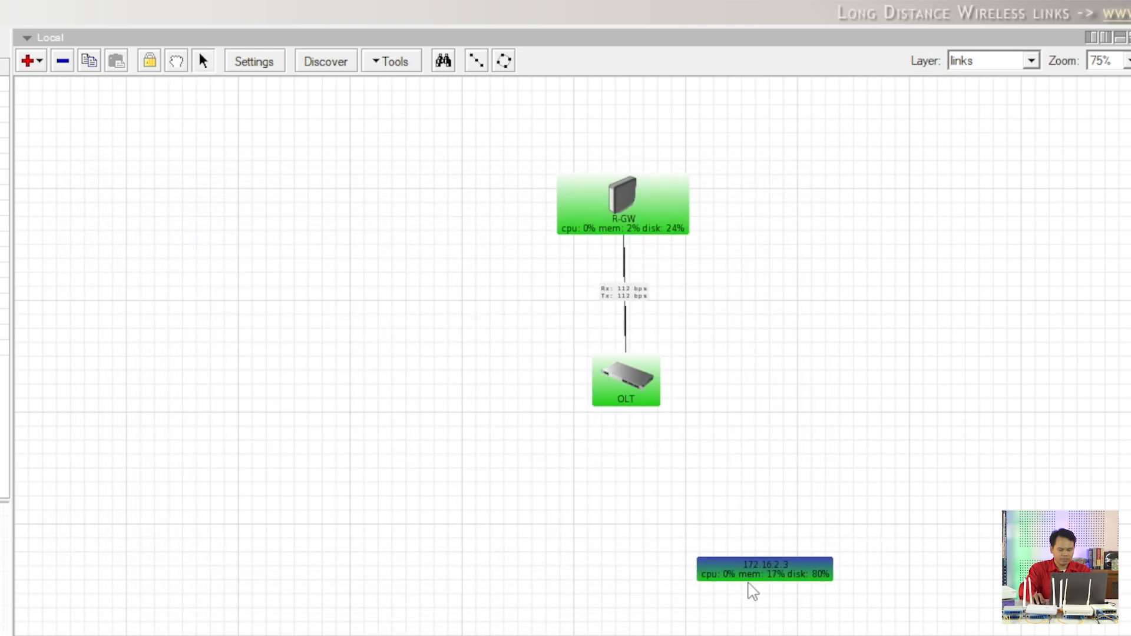
click(748, 460)
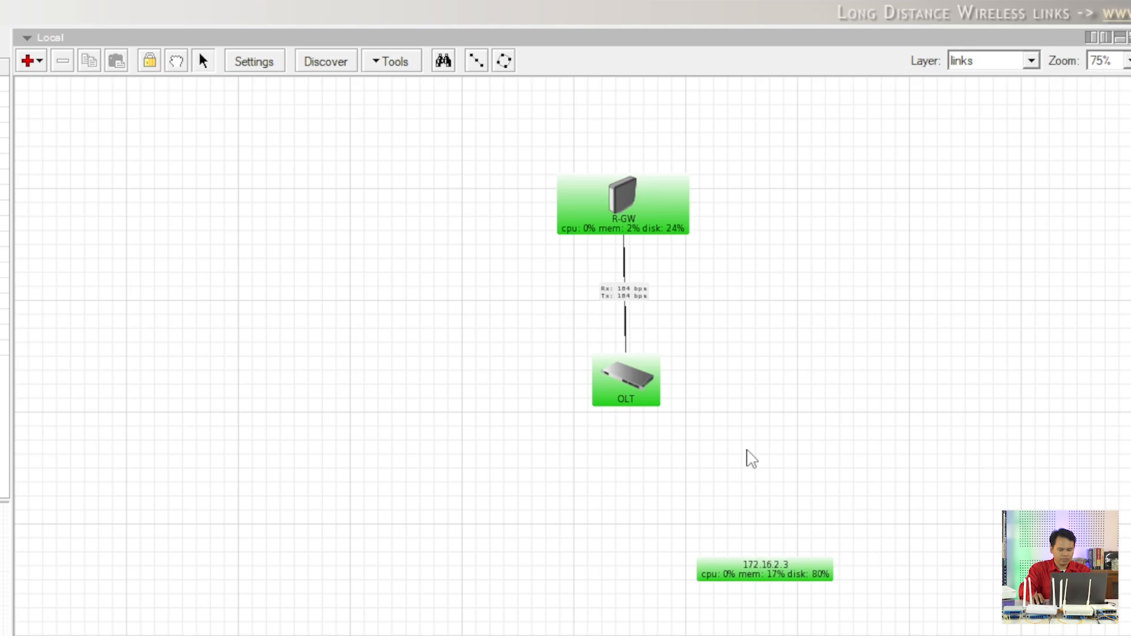
drag(746, 565, 734, 533)
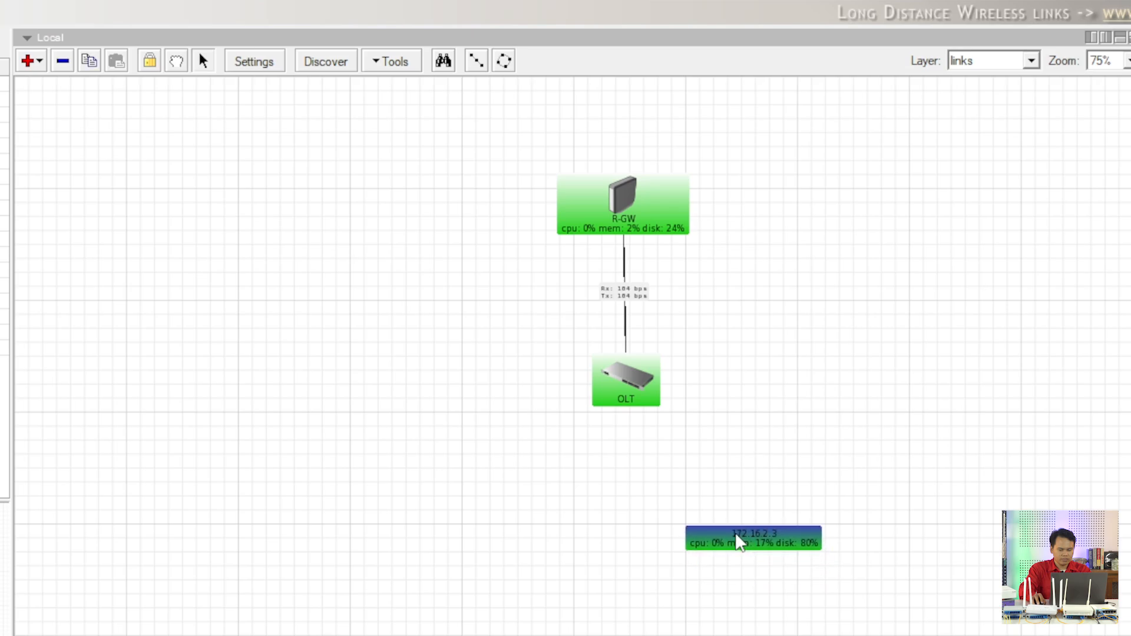
click(780, 494)
Draw a link from OLT to the 172.16.2.3 device
click(37, 61)
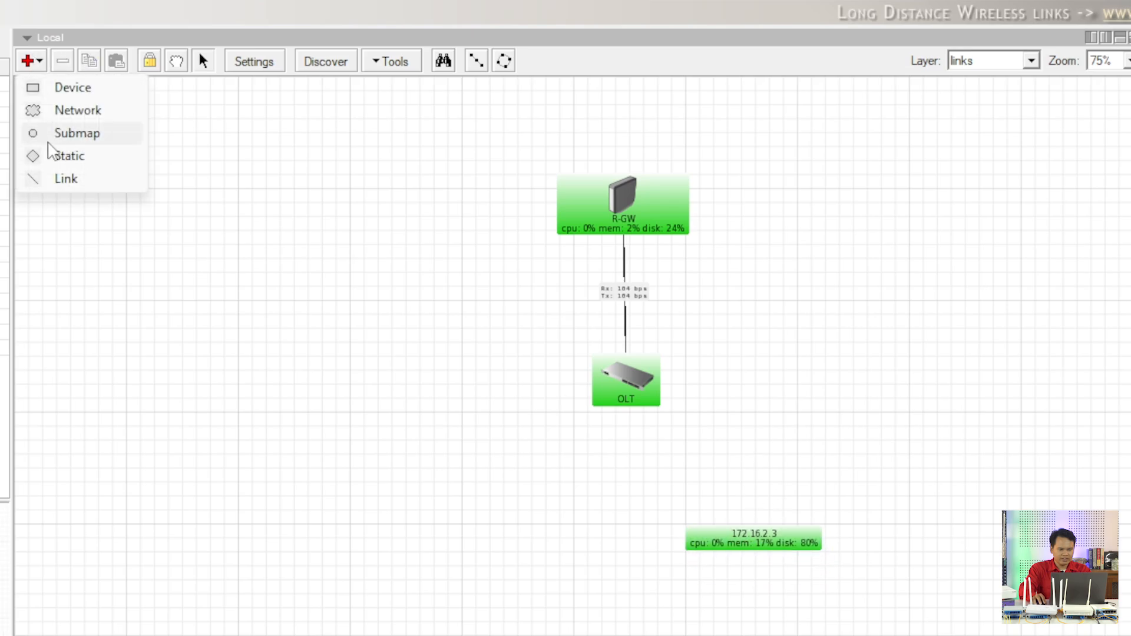
click(58, 177)
drag(652, 396, 760, 545)
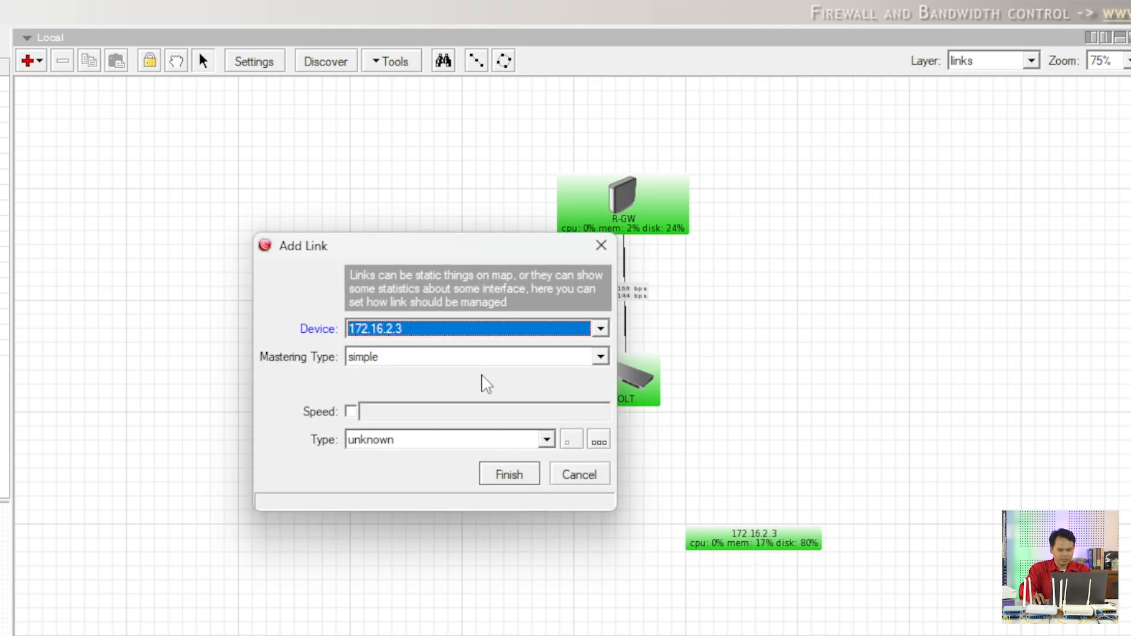
Set the link's mastering type to snmp, interface to sfp1 and type to ethernet, and finish creating it
click(415, 361)
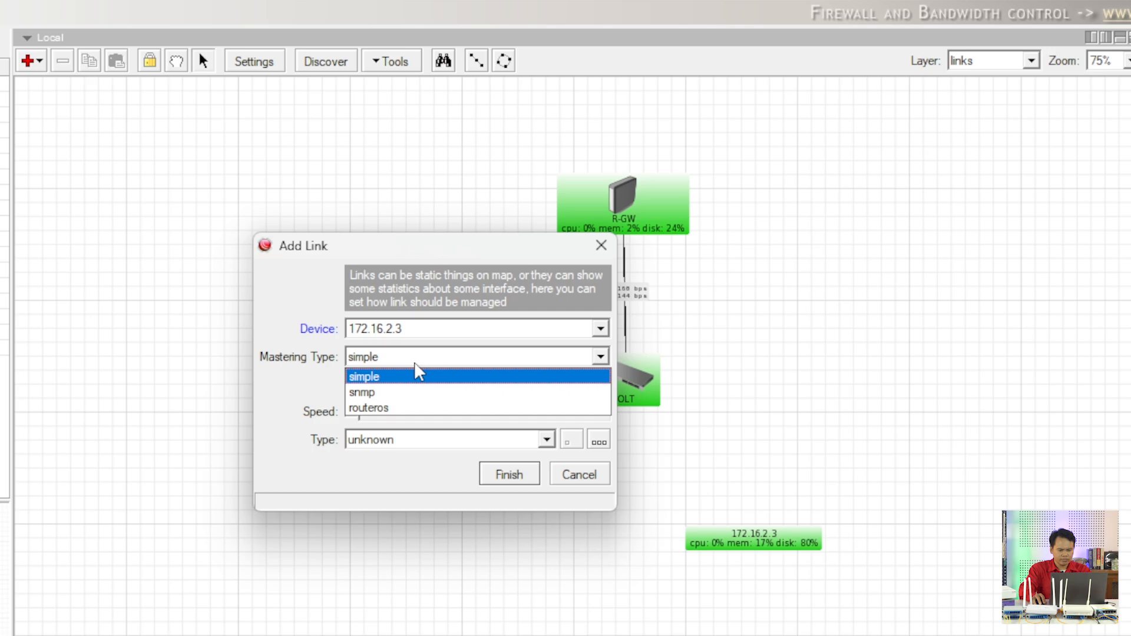
click(435, 404)
click(457, 386)
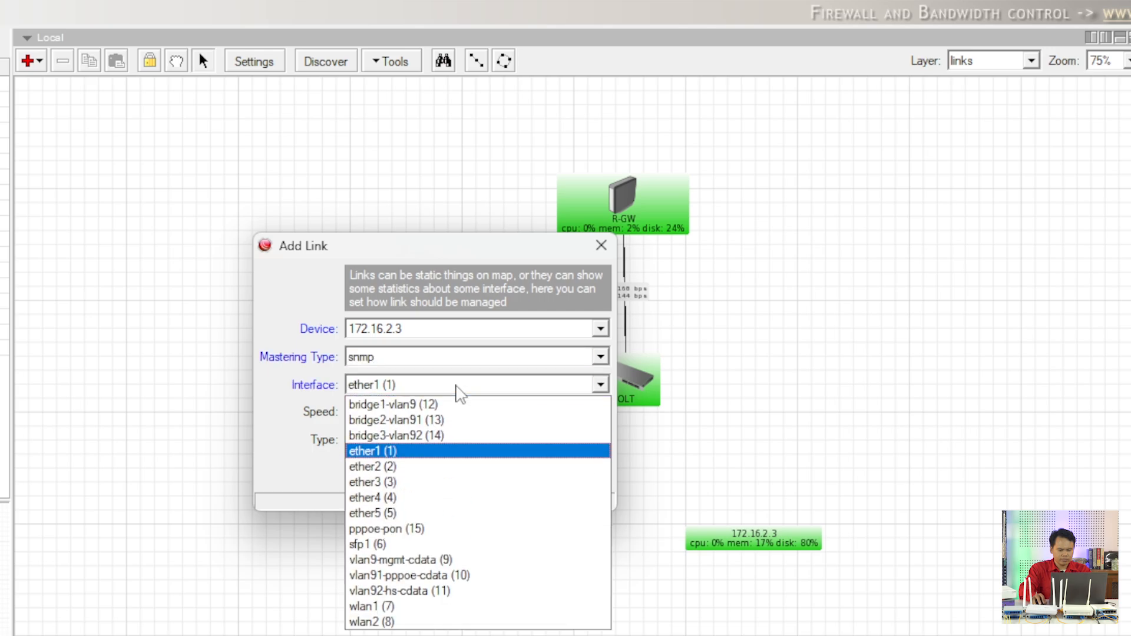
click(458, 544)
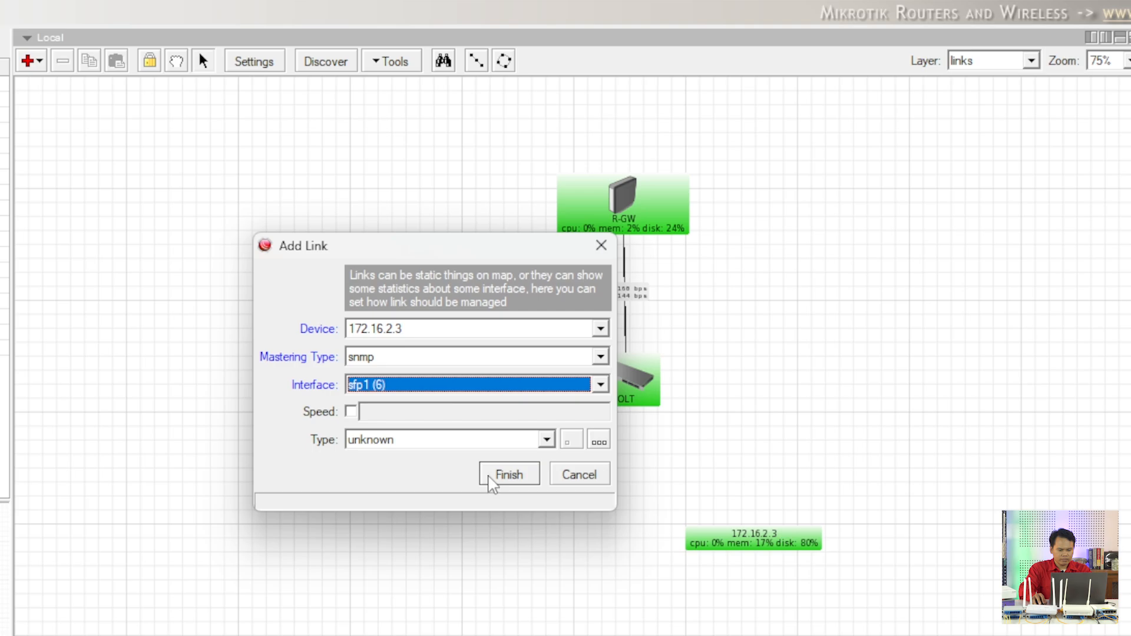
click(492, 441)
click(477, 474)
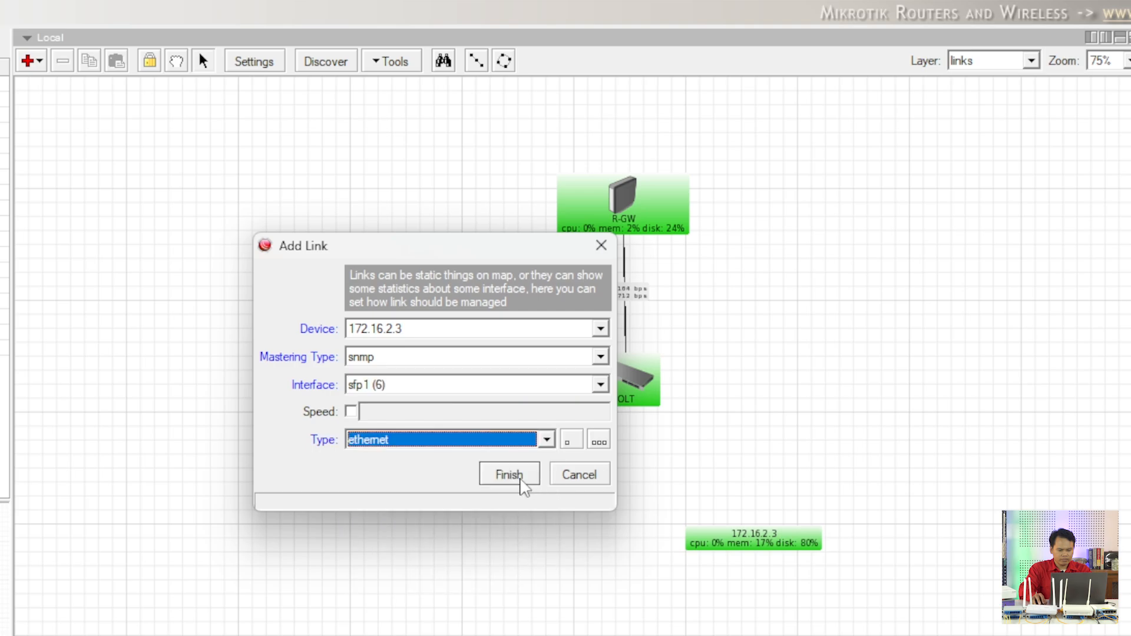
click(522, 484)
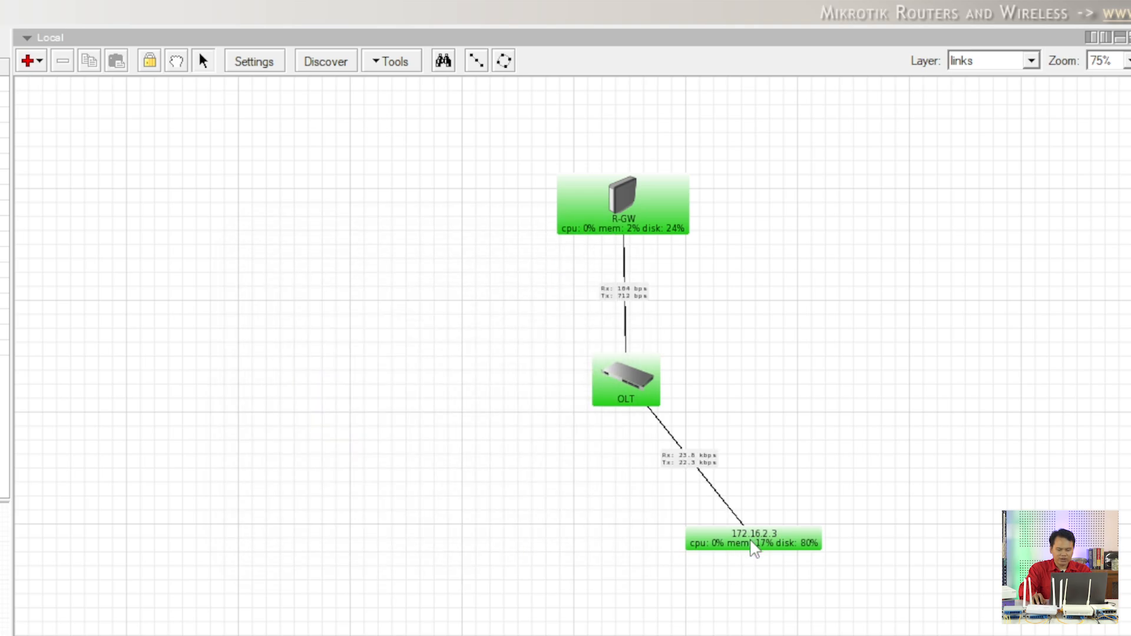
Move the 172.16.2.3 device to the lower left of OLT and rename it ONU-ODP
mouse_move(755, 547)
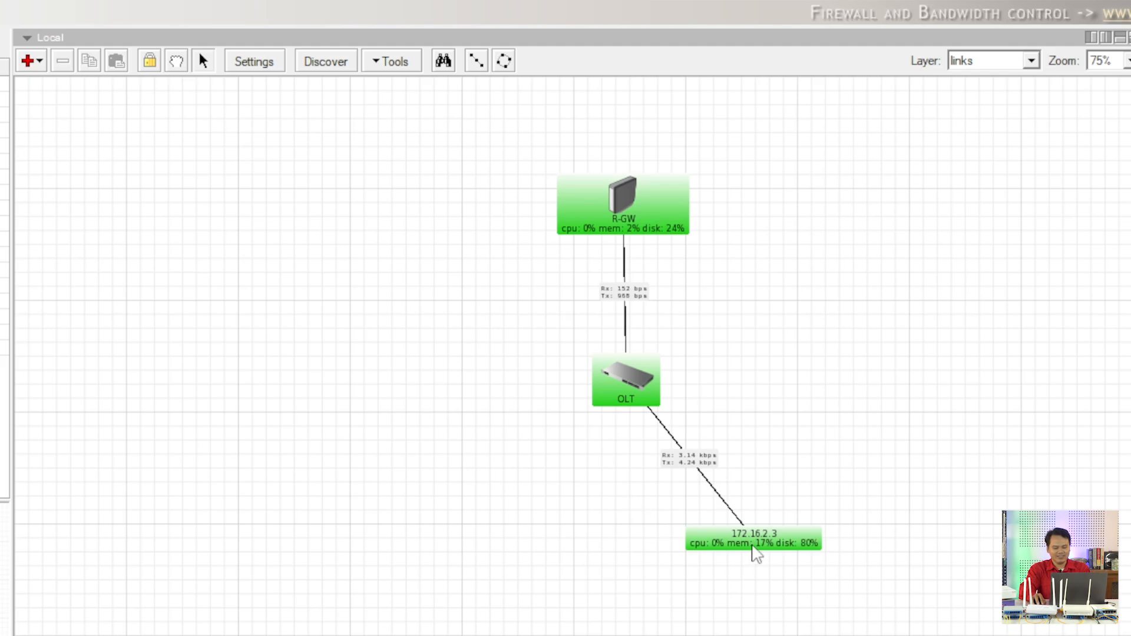
drag(752, 547, 369, 531)
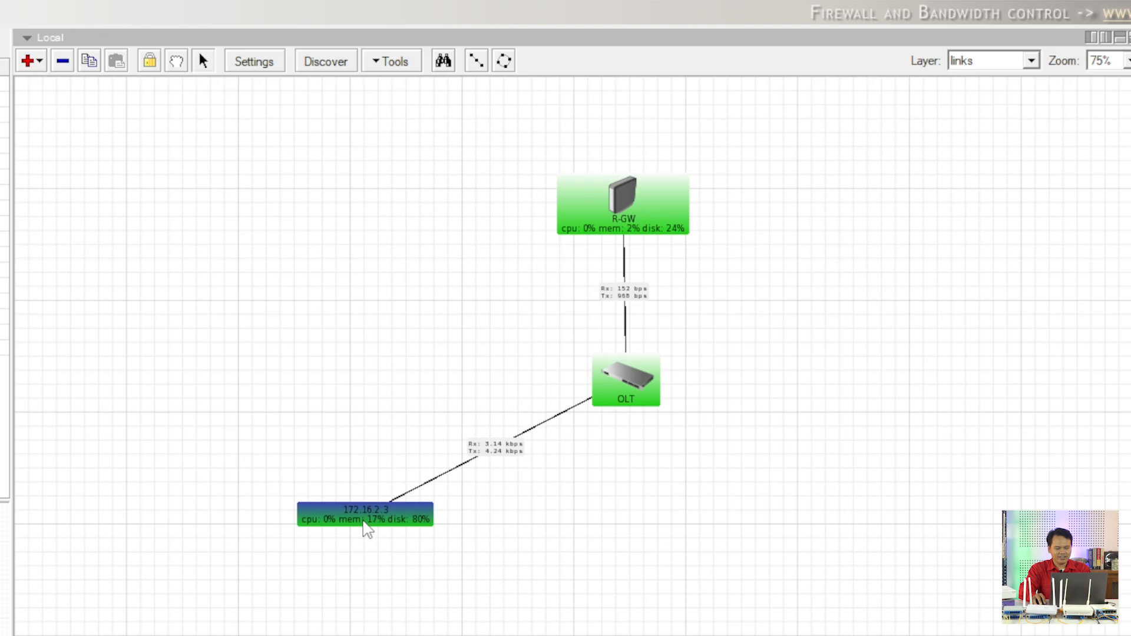
double_click(366, 519)
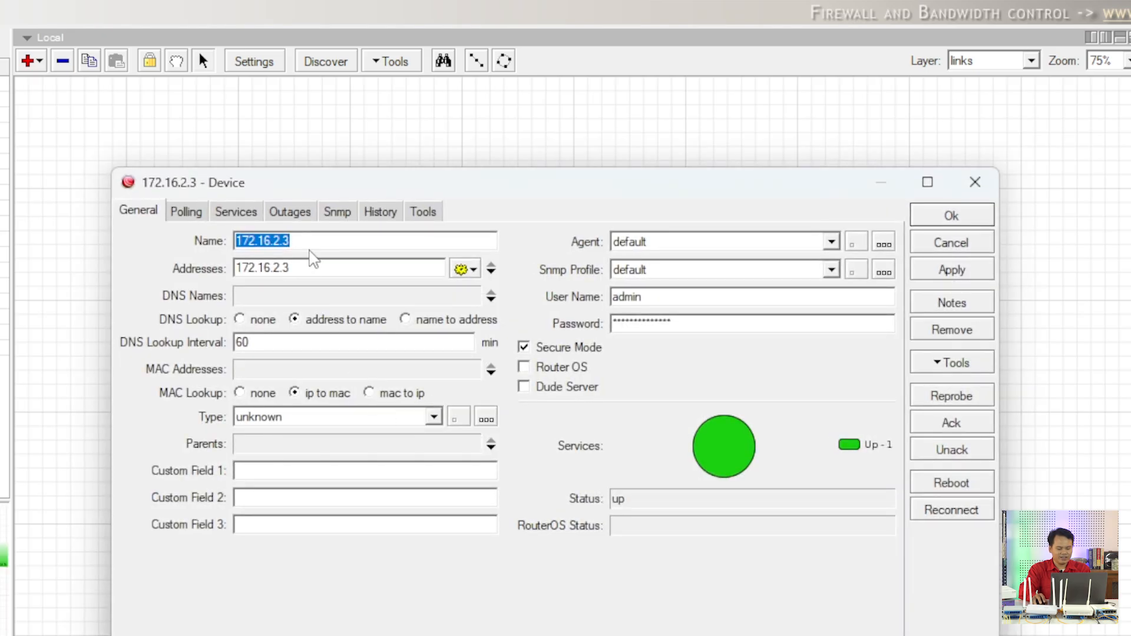
text(ONU-)
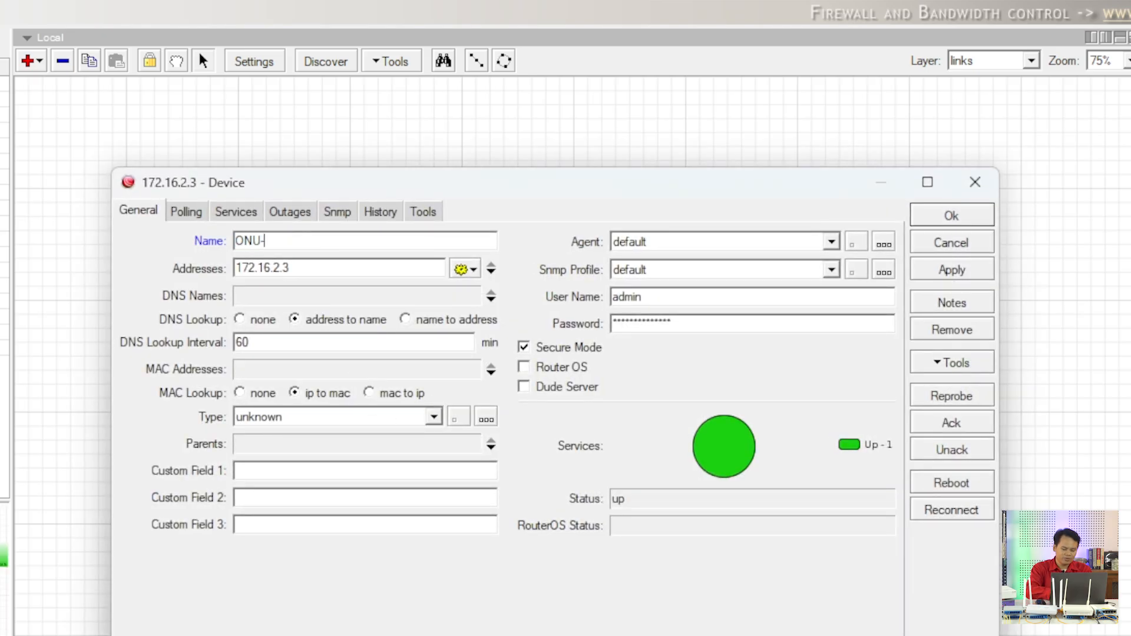
text(ODP)
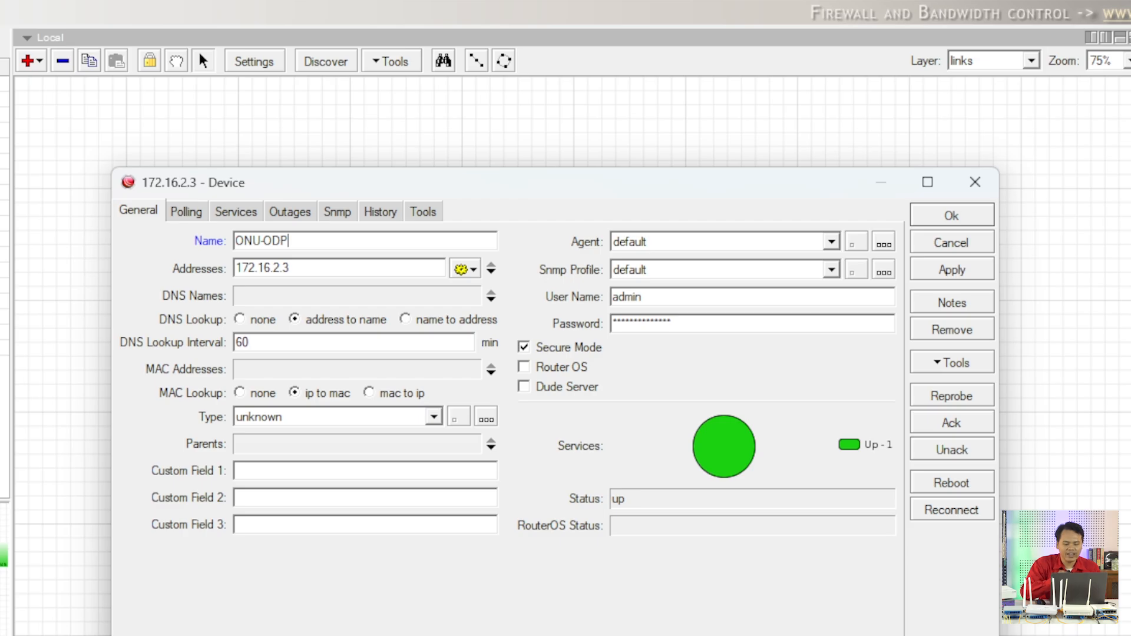
click(950, 268)
click(948, 217)
Move ONU-ODP slightly up and to the left on the map, then deselect it
drag(417, 522, 386, 470)
click(405, 514)
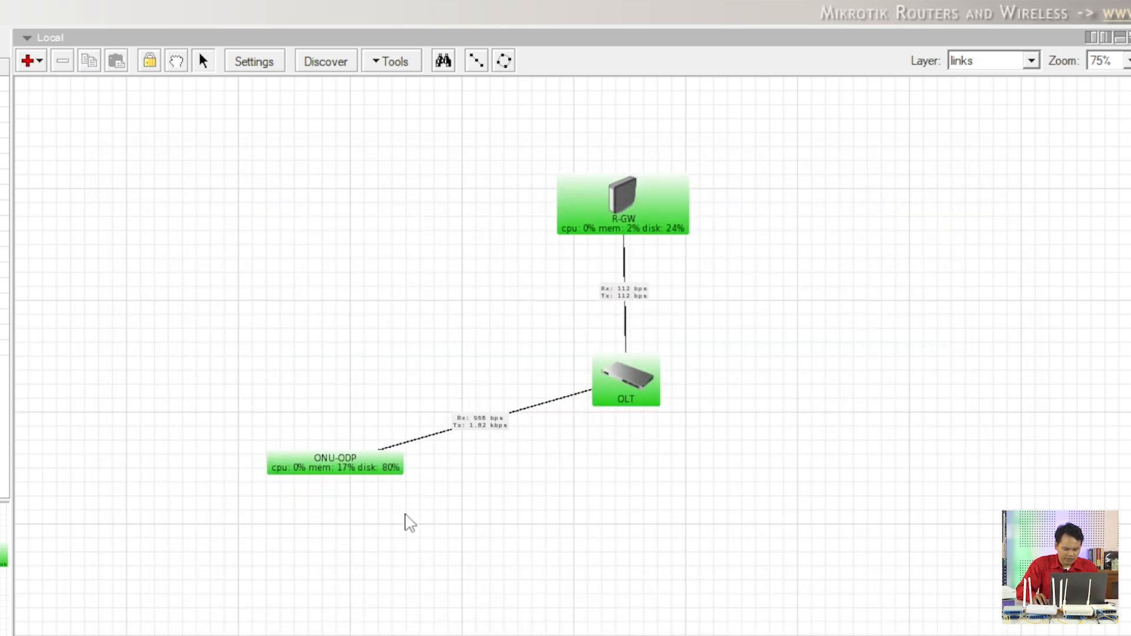
click(356, 469)
click(430, 489)
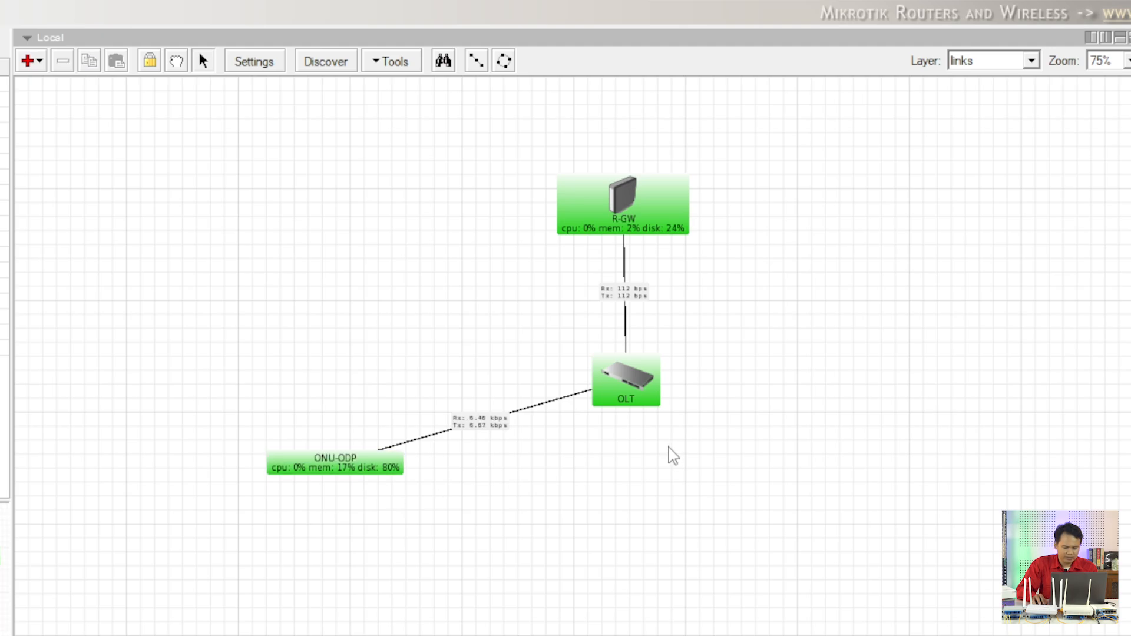
Start adding a device below OLT, look up its address in the router's PPP active connections, and enter 172.16.2.1
click(37, 65)
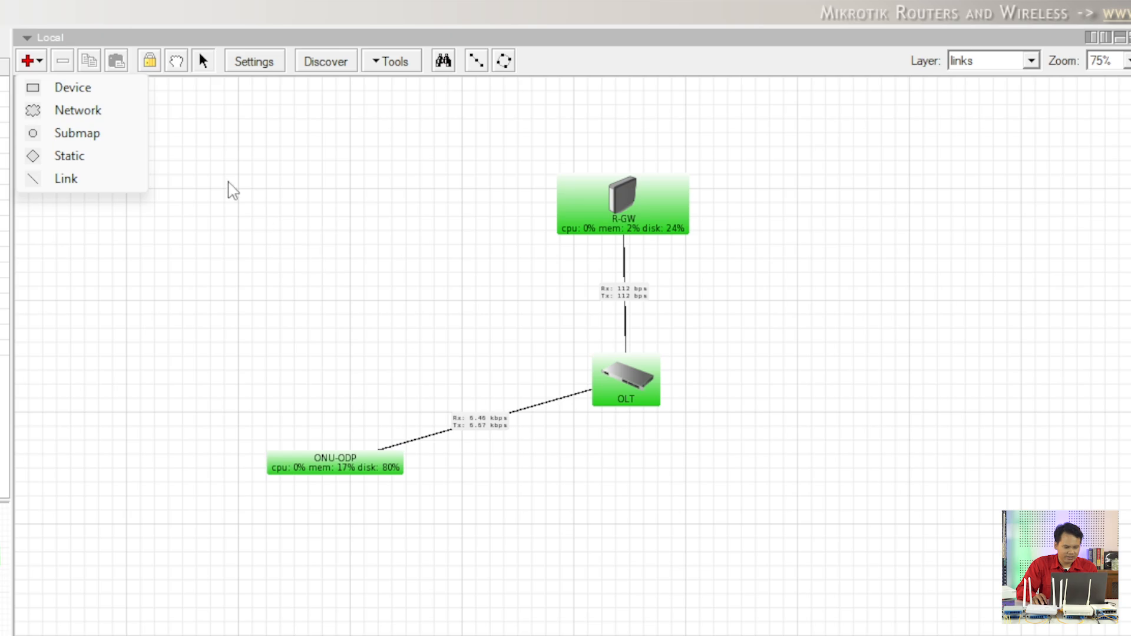
click(94, 89)
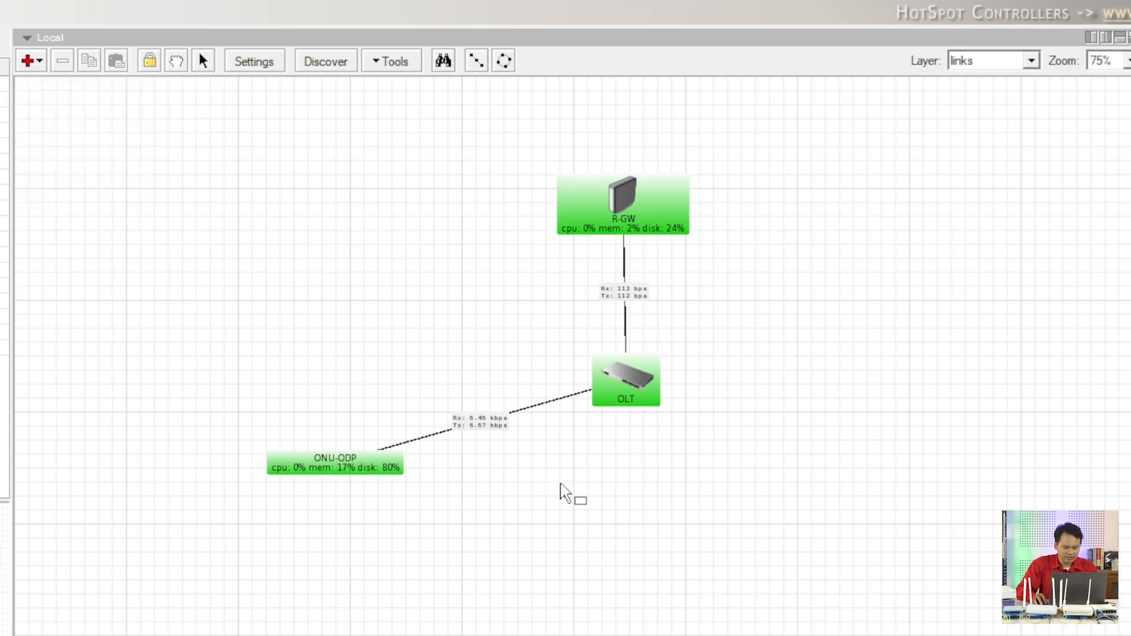
click(580, 513)
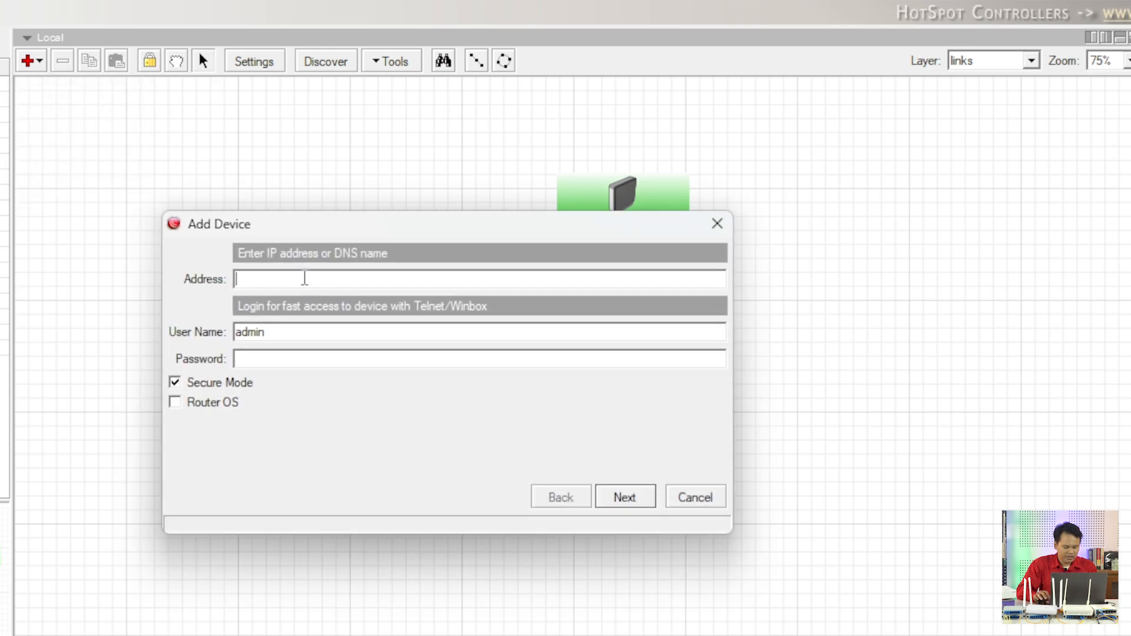
text(172.16.2.)
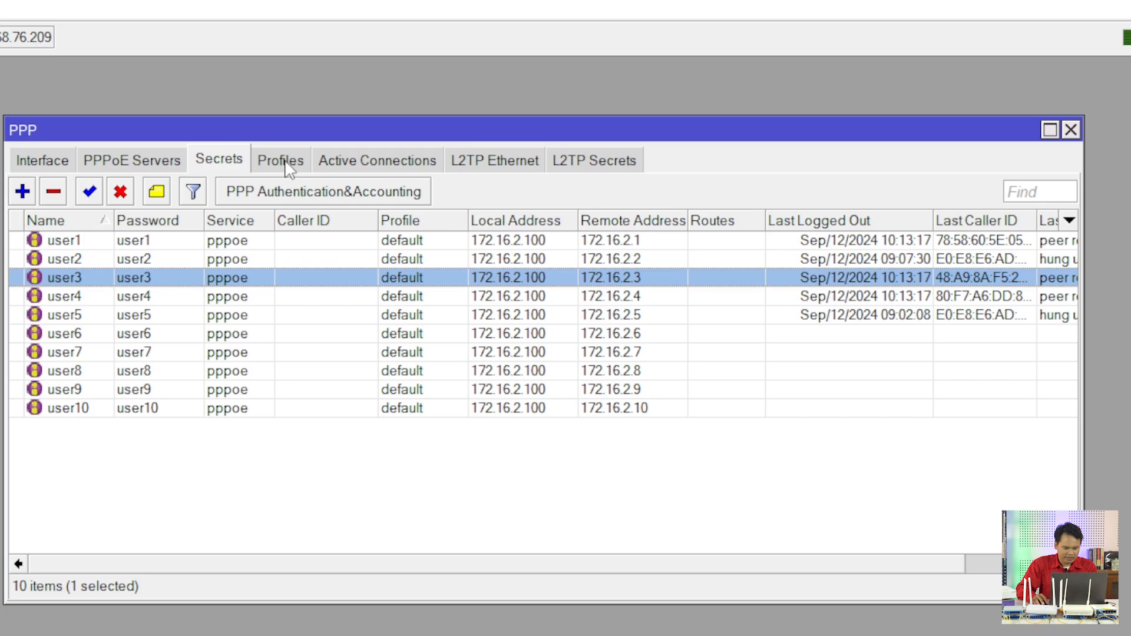
click(282, 160)
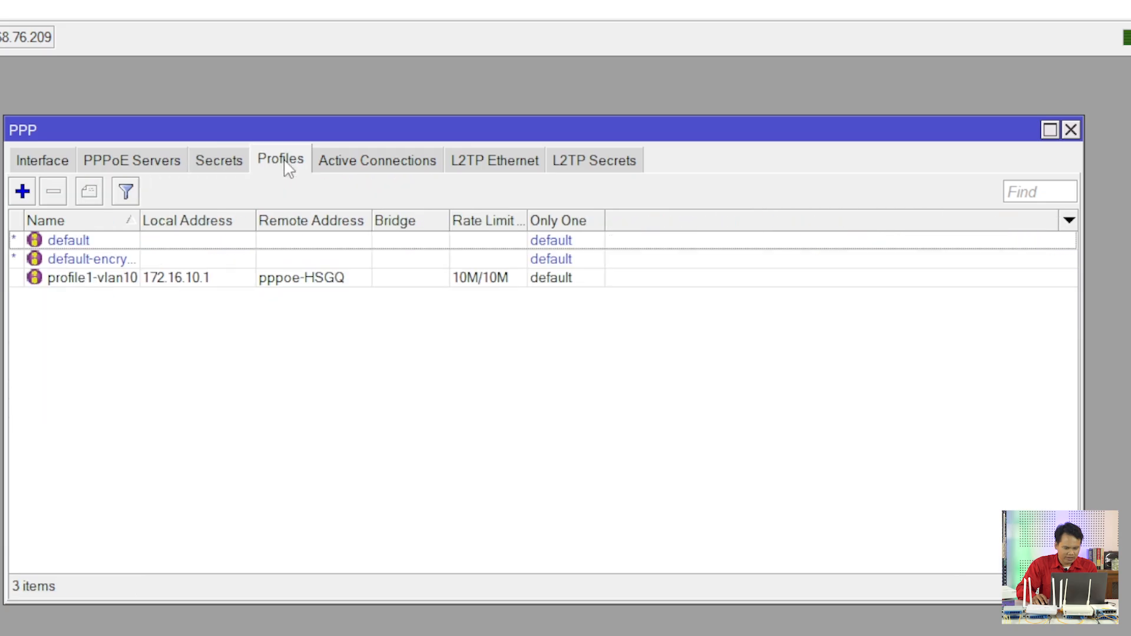
click(361, 159)
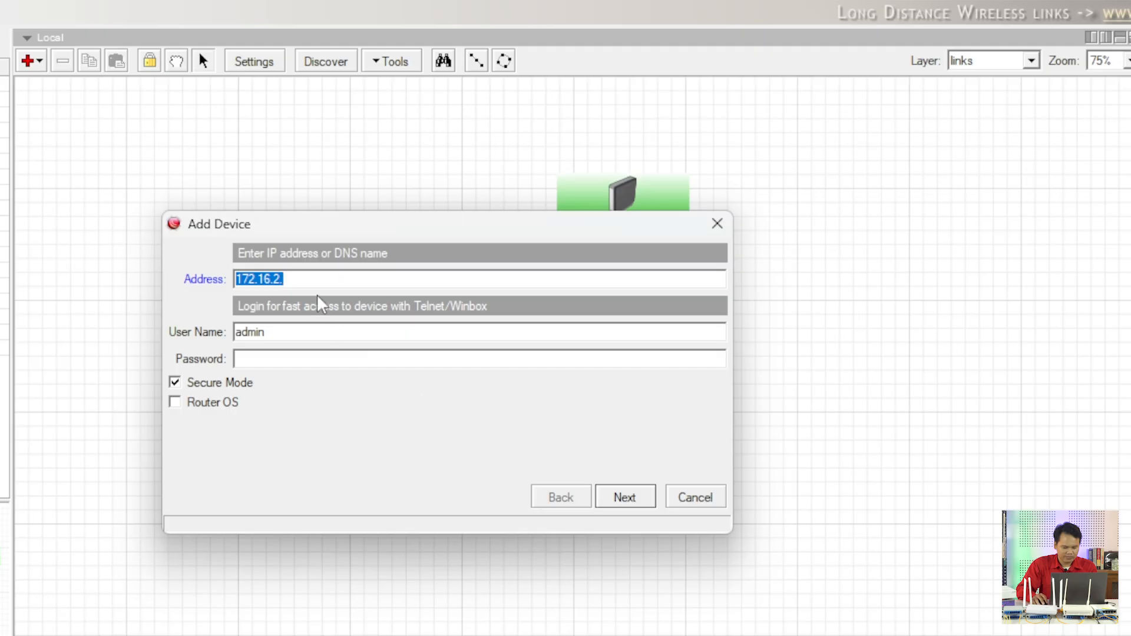
key(End)
text(1)
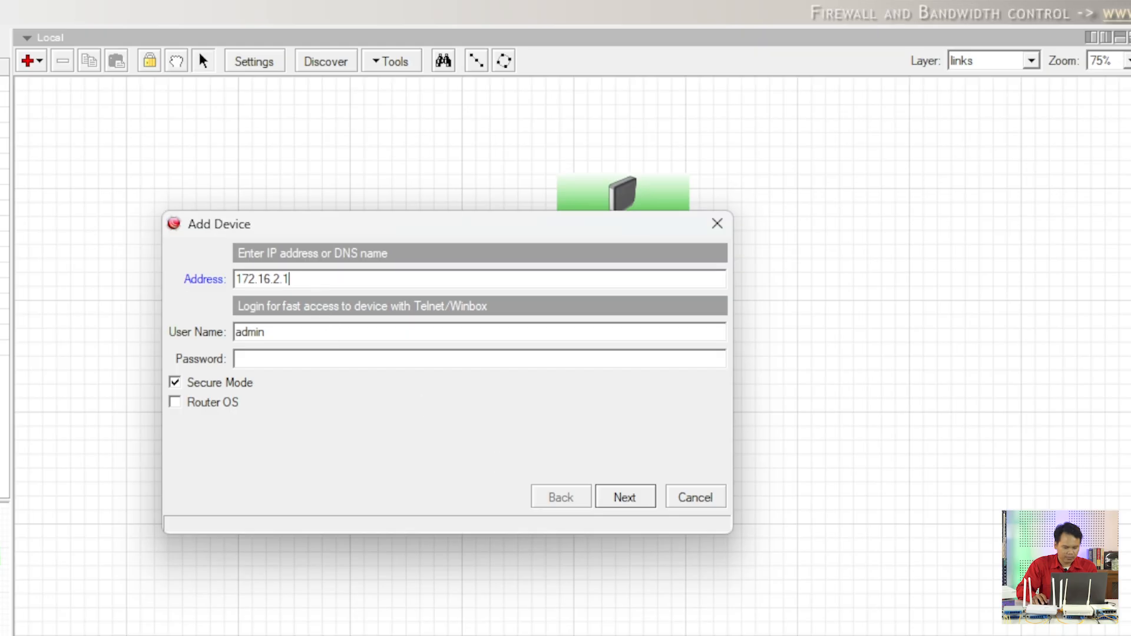
Add a ping service to monitor on the 172.16.2.1 device and finish adding it
click(622, 502)
click(195, 286)
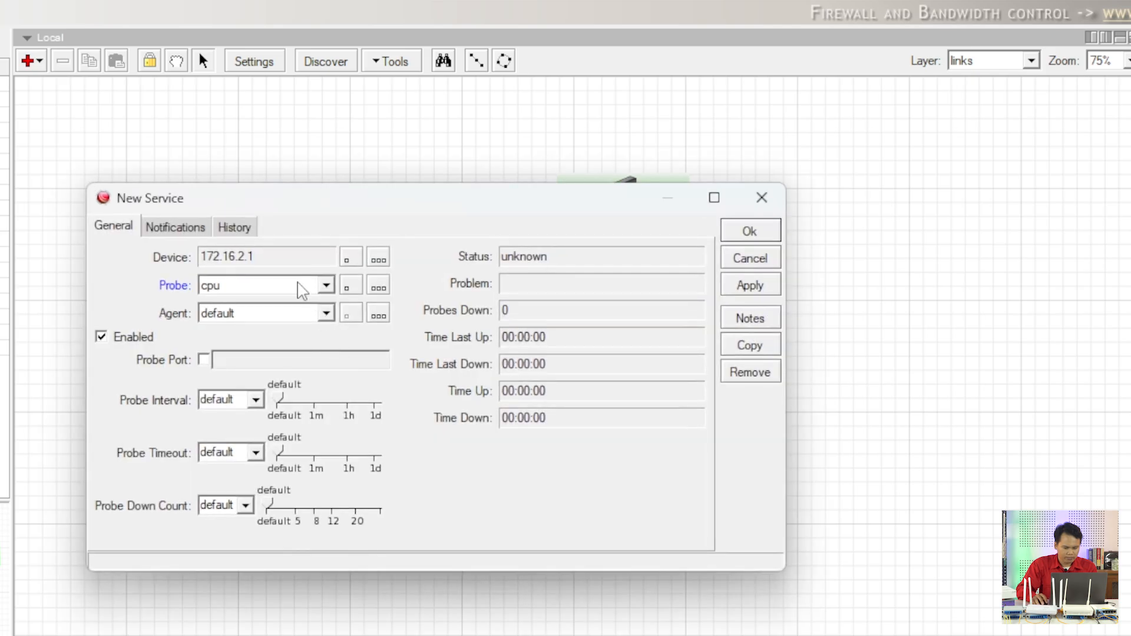
click(299, 289)
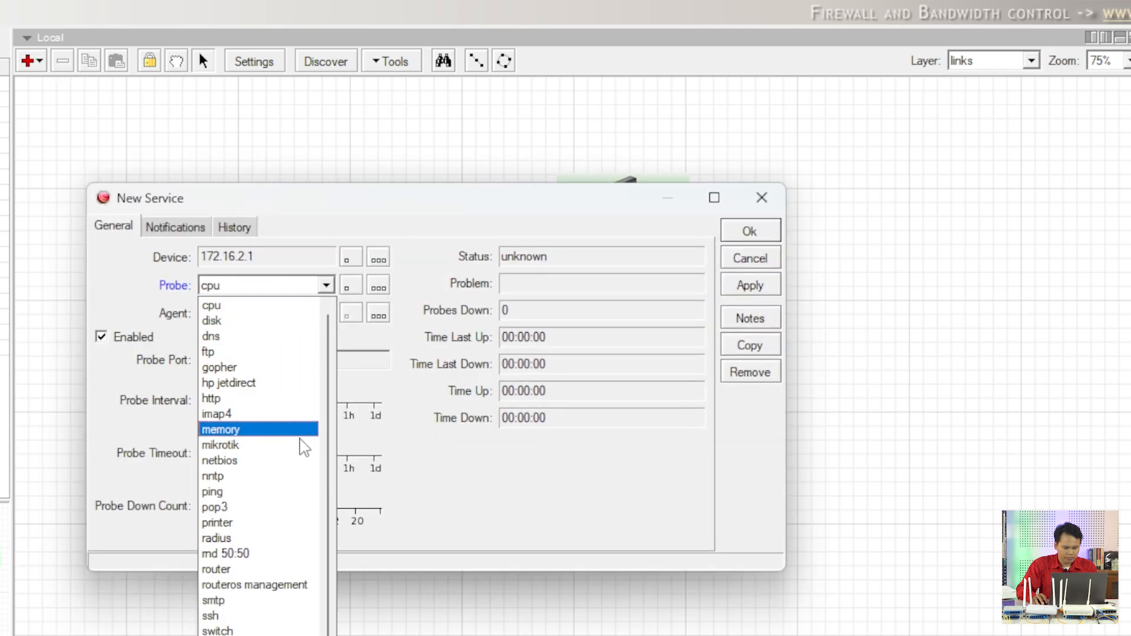
click(294, 491)
click(748, 231)
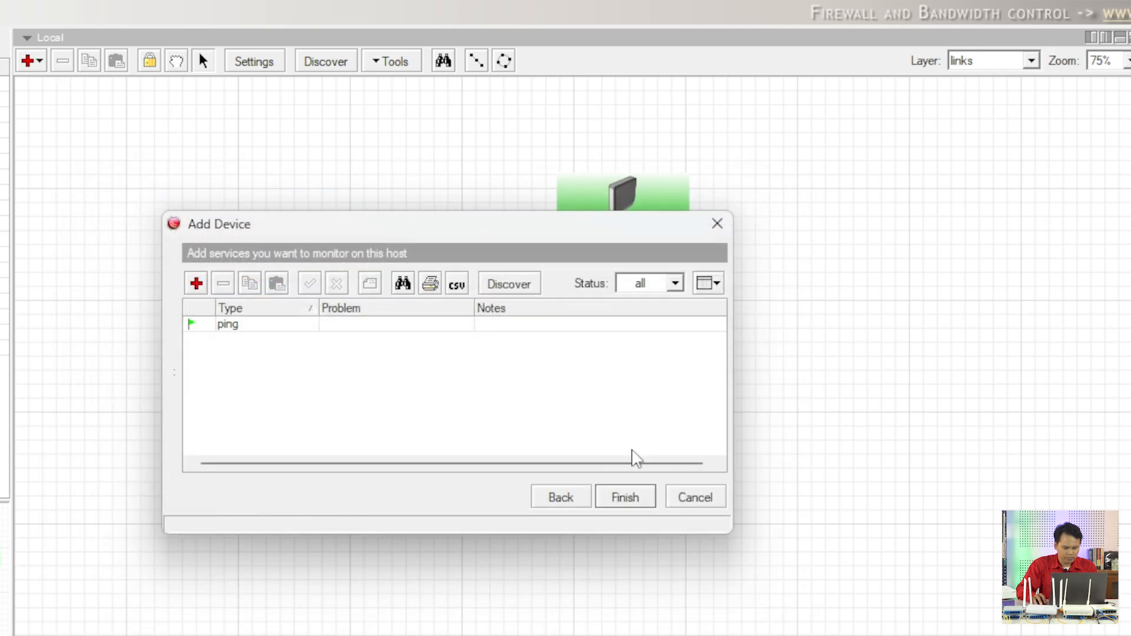
click(627, 500)
Rename the 172.16.2.1 device as ODP2
click(581, 508)
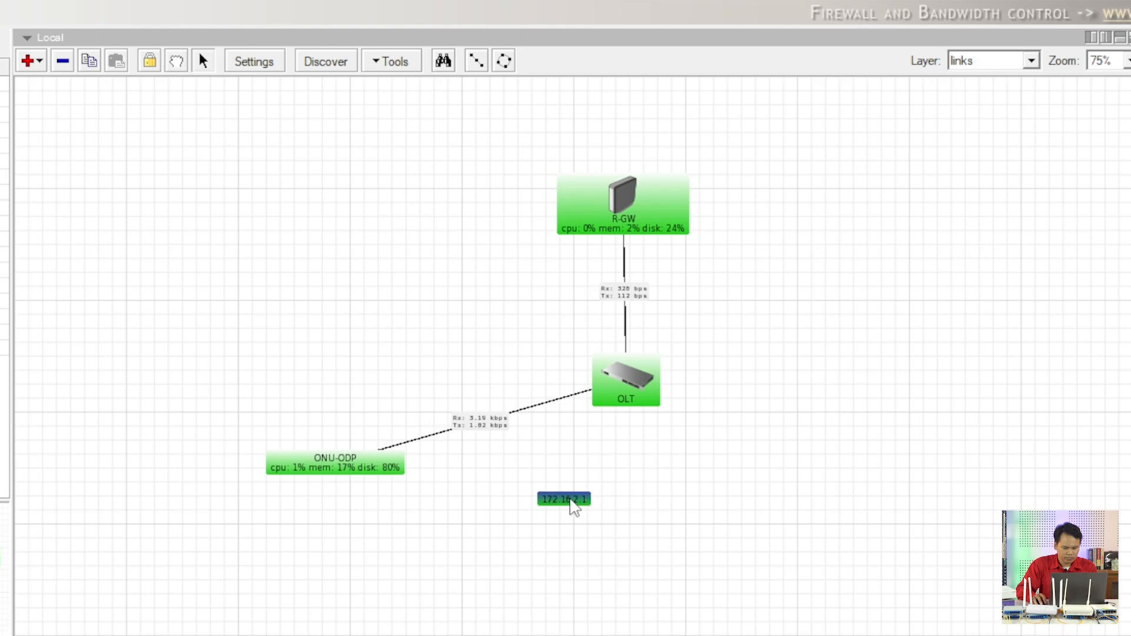
double_click(578, 502)
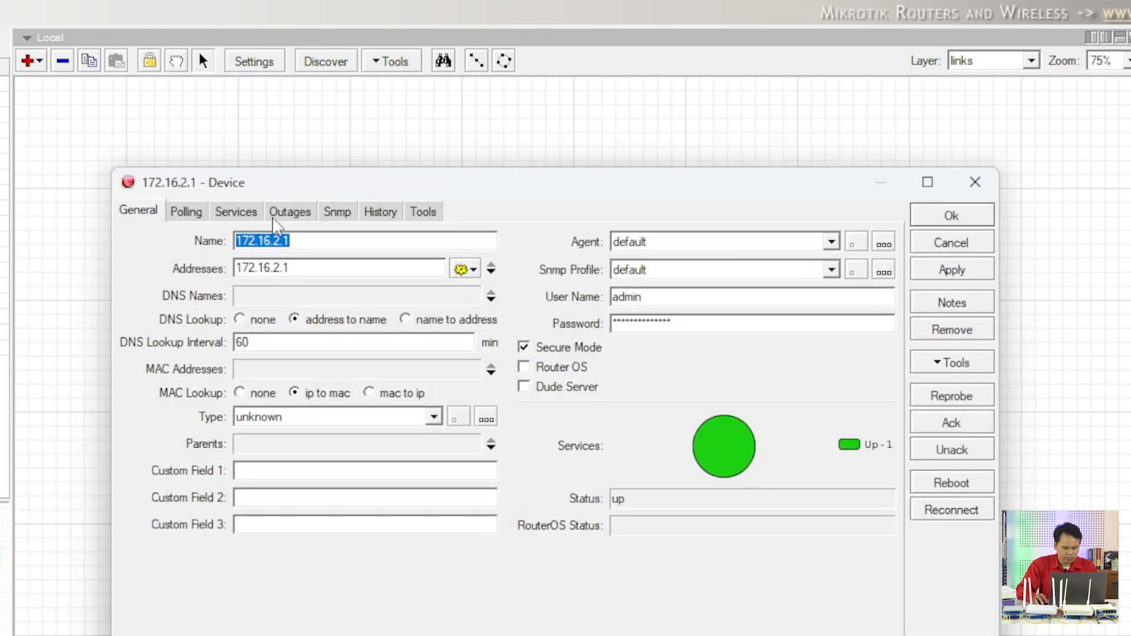
text(ODP)
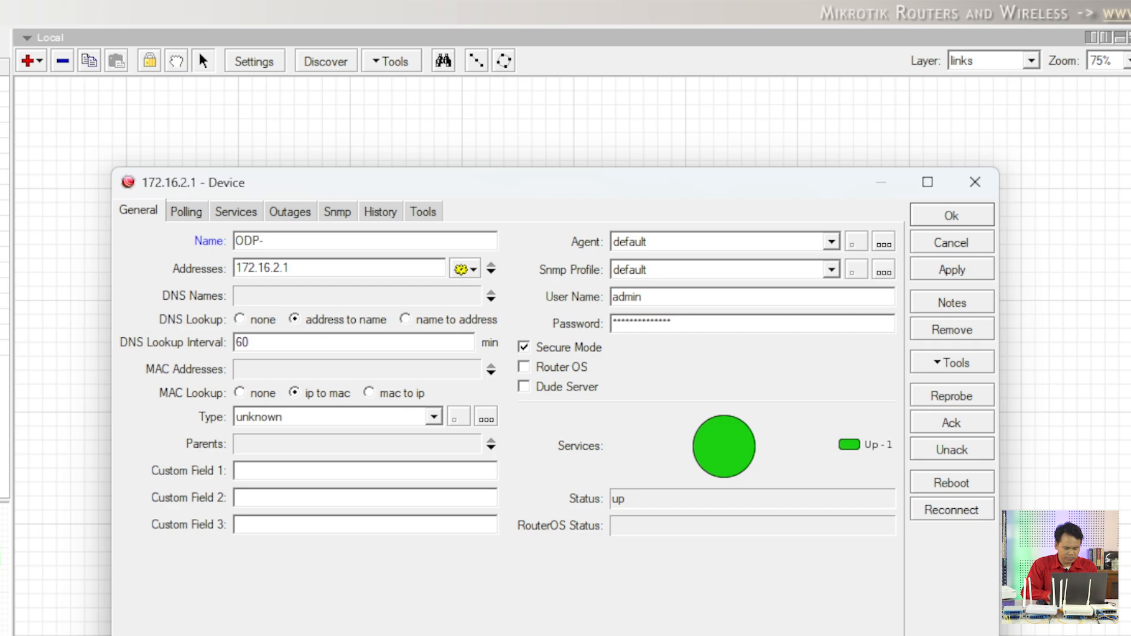
text(-ONU)
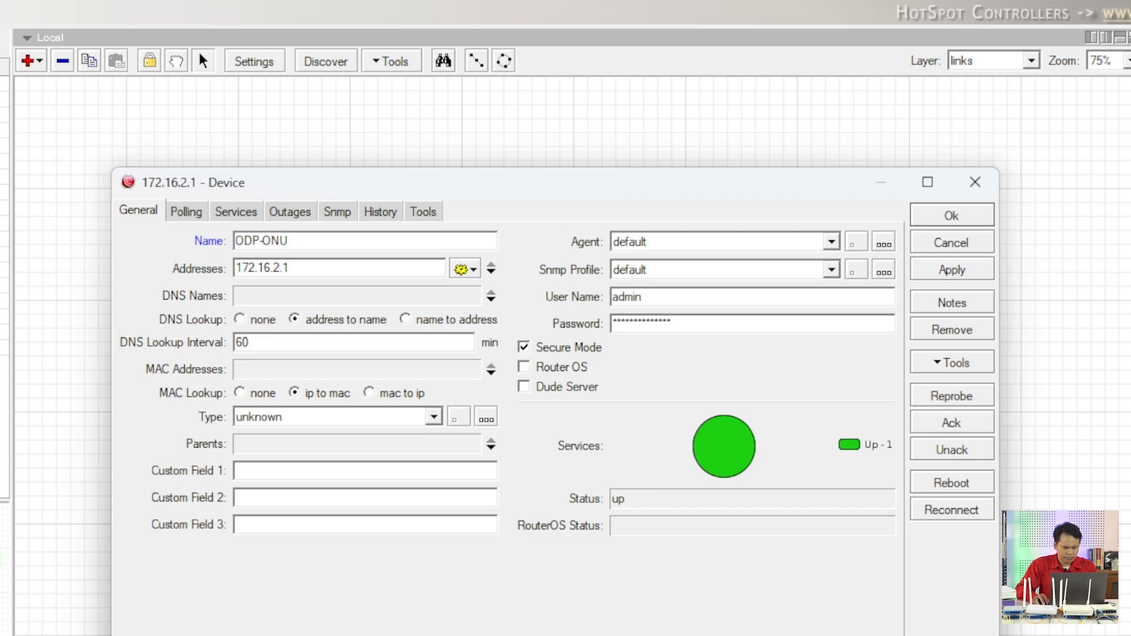
text(2)
key(BackSpace)
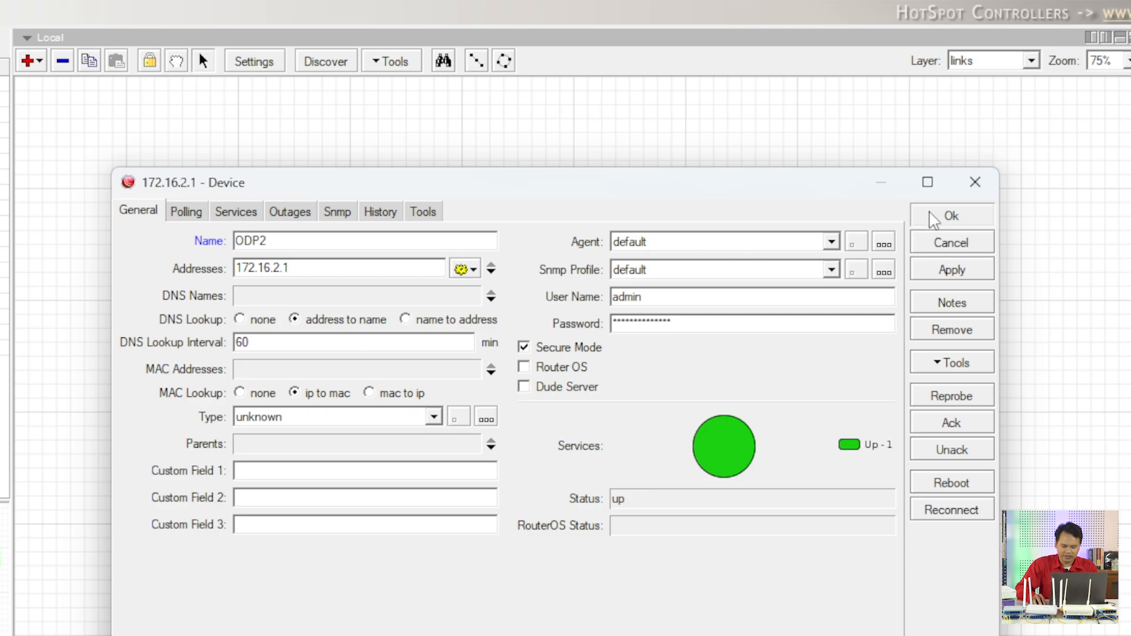
click(952, 216)
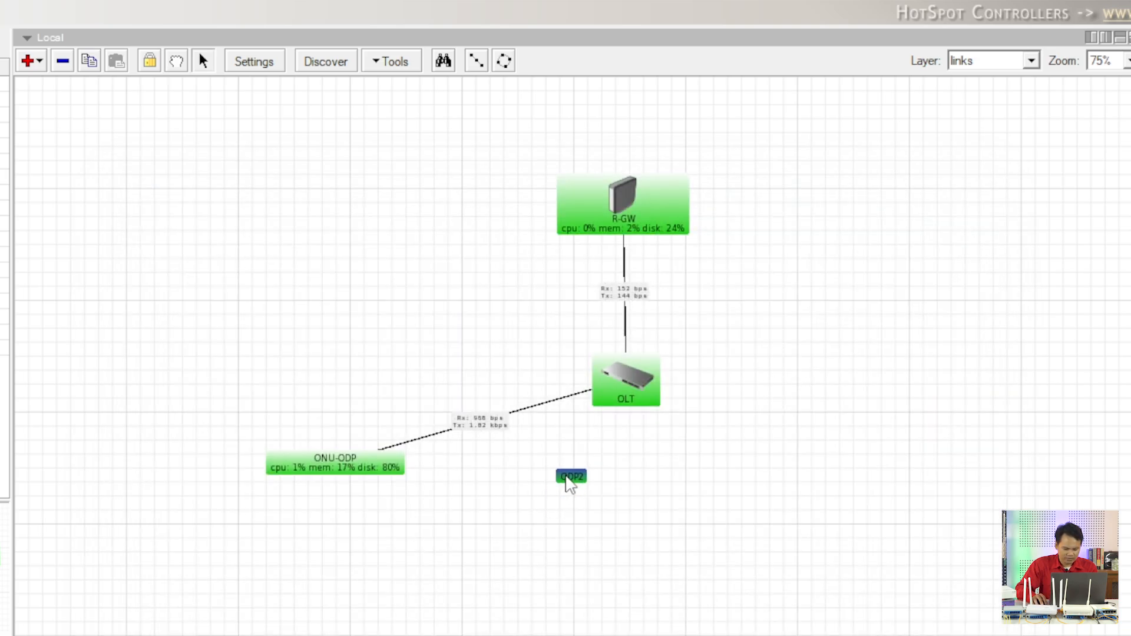
Rename the ONU-ODP device as ODP-3
double_click(366, 466)
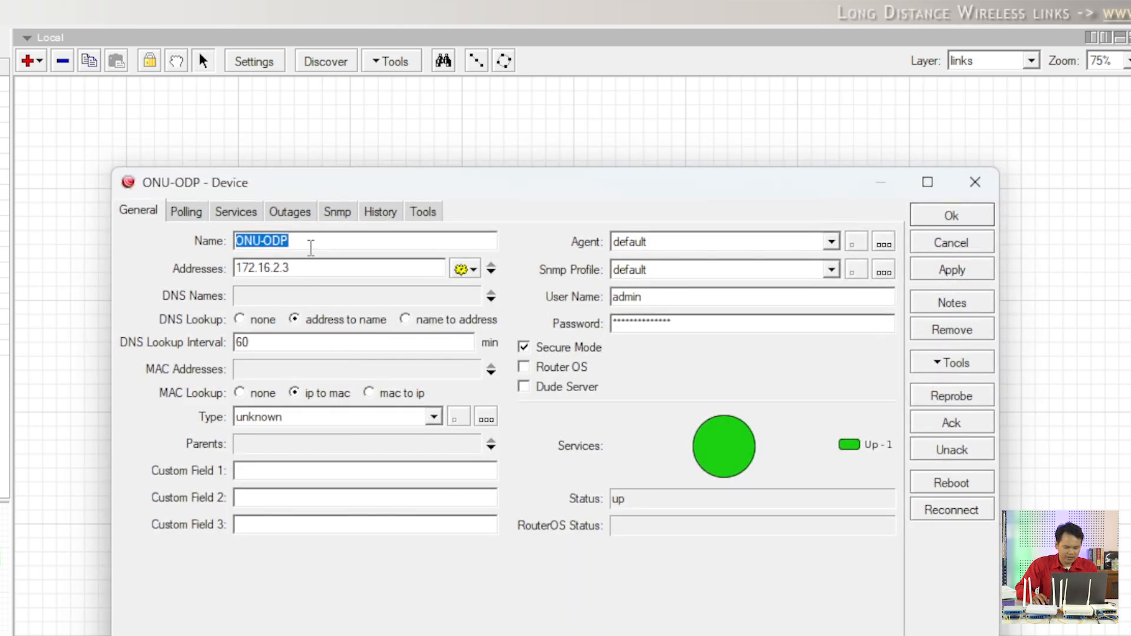
drag(311, 248, 229, 244)
text(ODP)
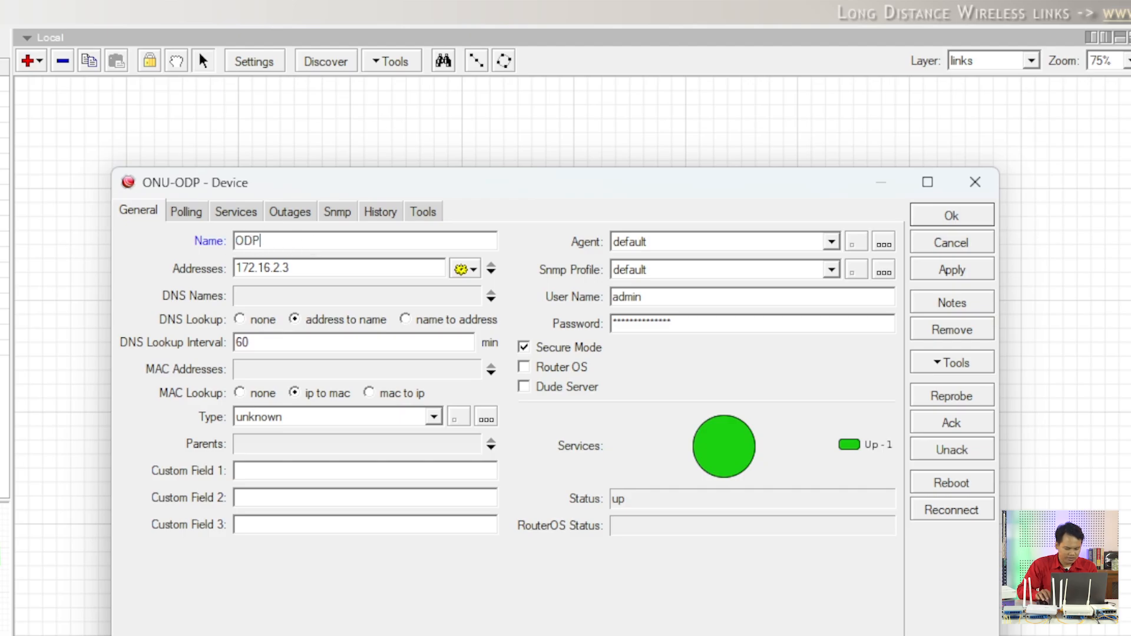
text(-3)
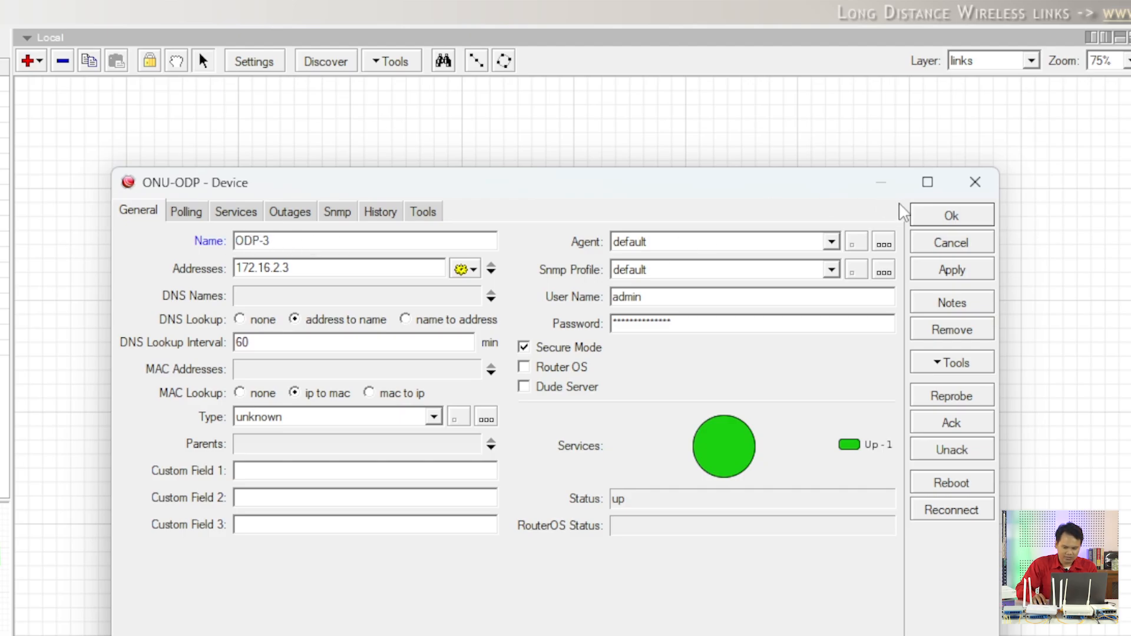
click(951, 216)
Rename ODP2 as ODP-2, move it slightly down and to the left on the map, then deselect it
double_click(572, 477)
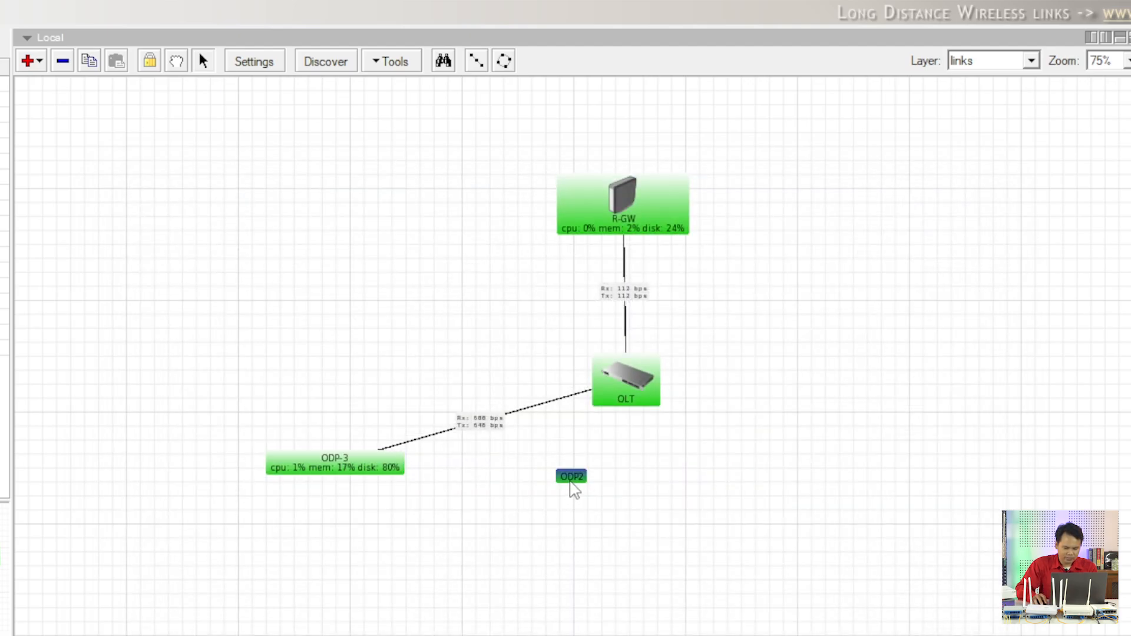
click(260, 247)
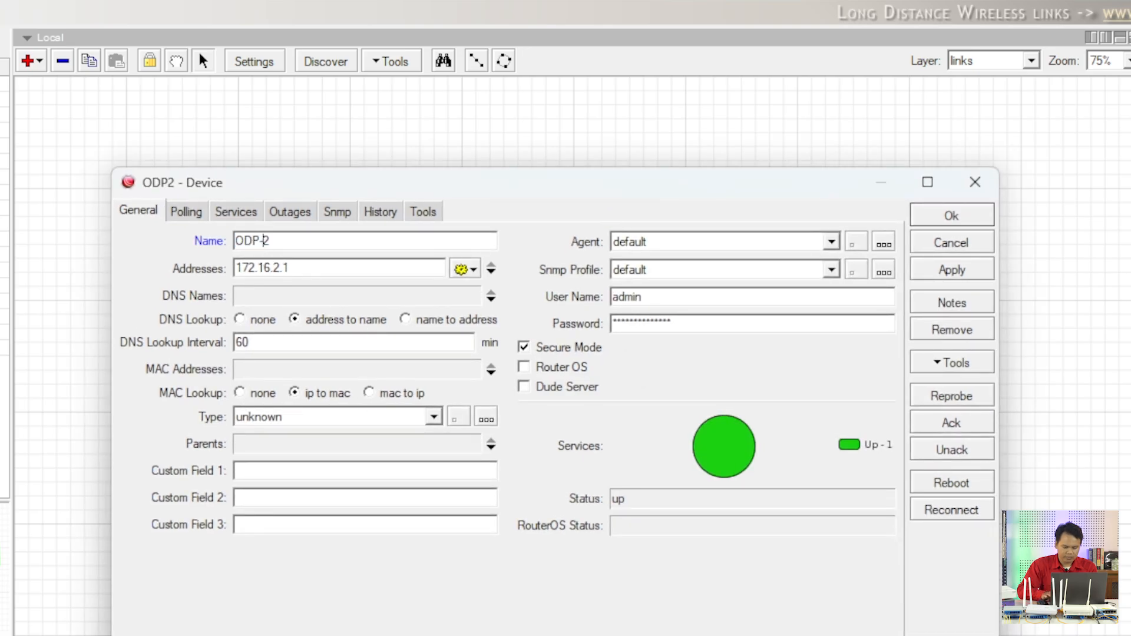
text(-)
click(951, 223)
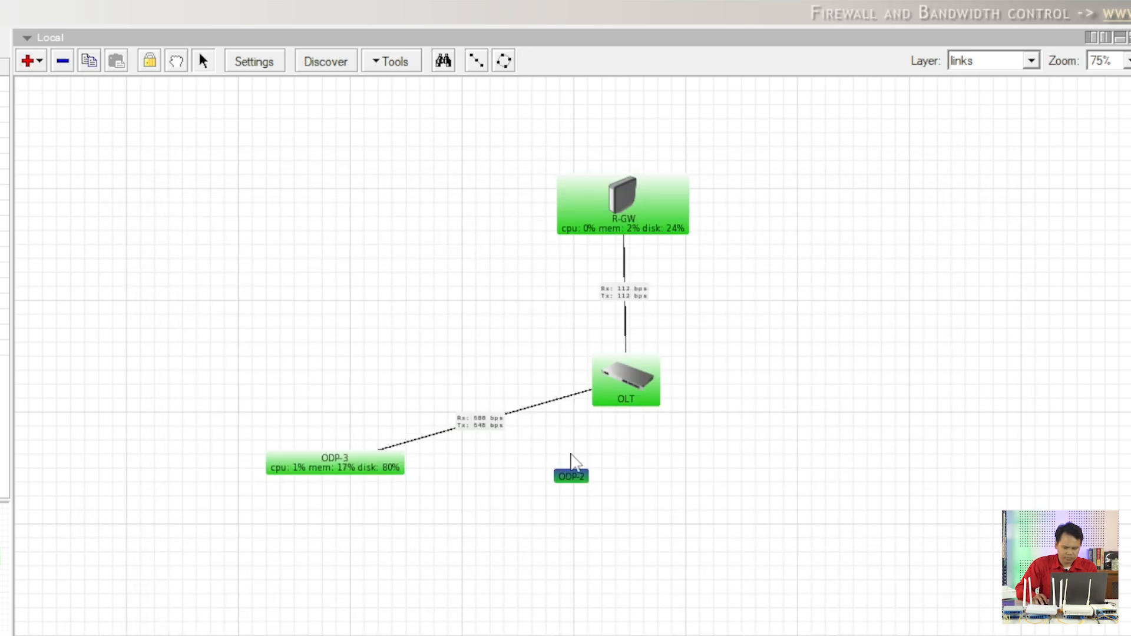
mouse_move(573, 478)
mouse_down()
mouse_move(564, 471)
mouse_move(559, 490)
mouse_up()
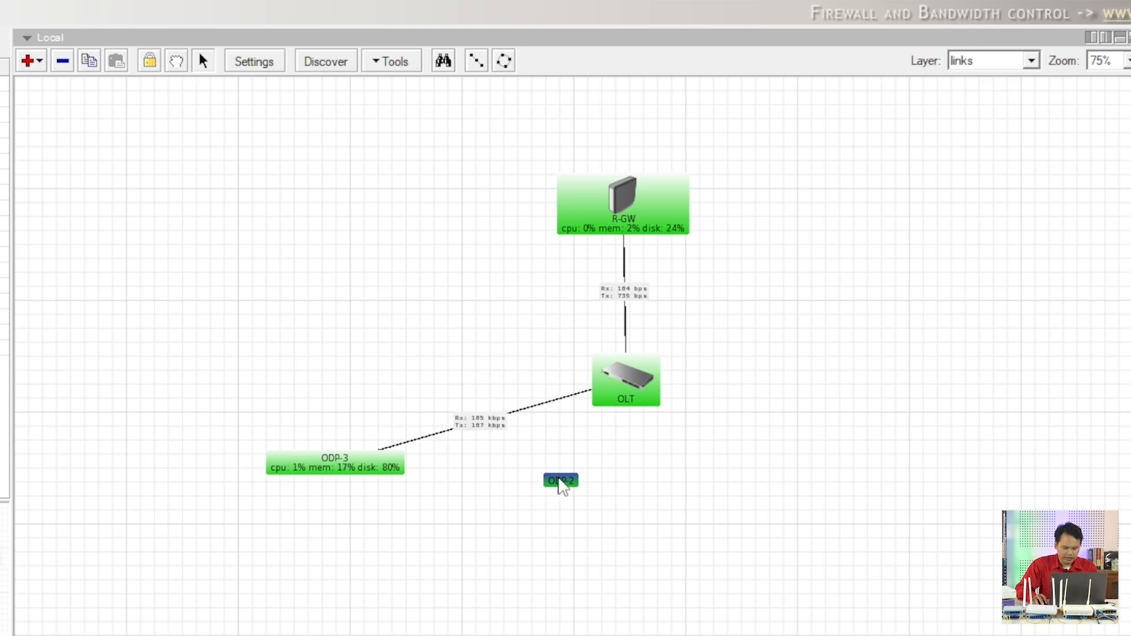
click(648, 493)
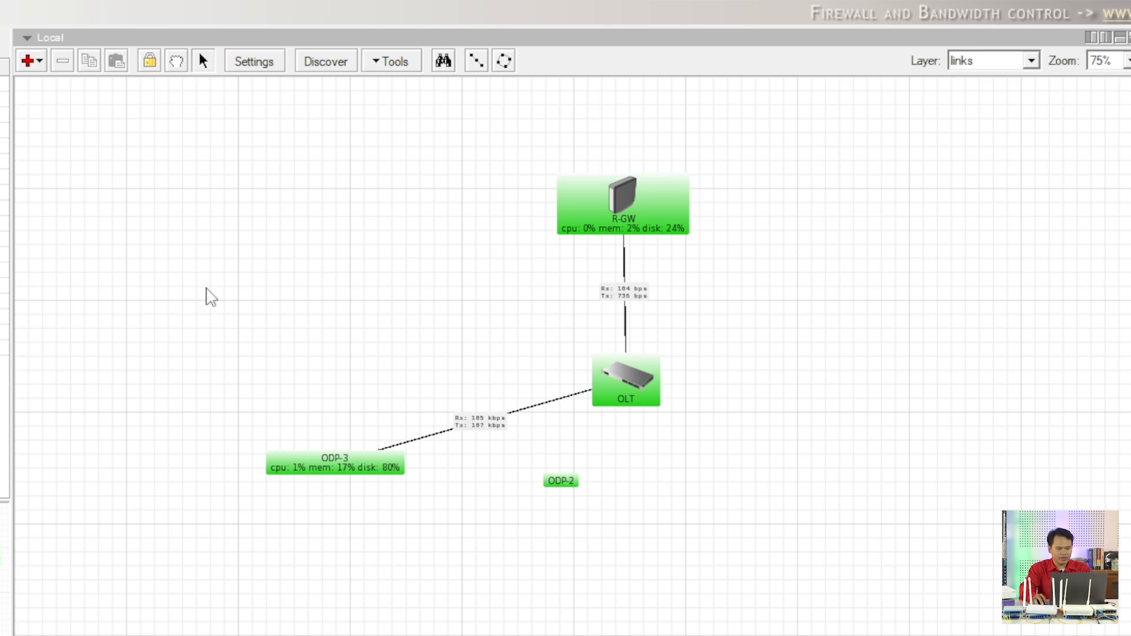
Start adding another device to the lower right of OLT with the address 172.16.2.4
click(38, 65)
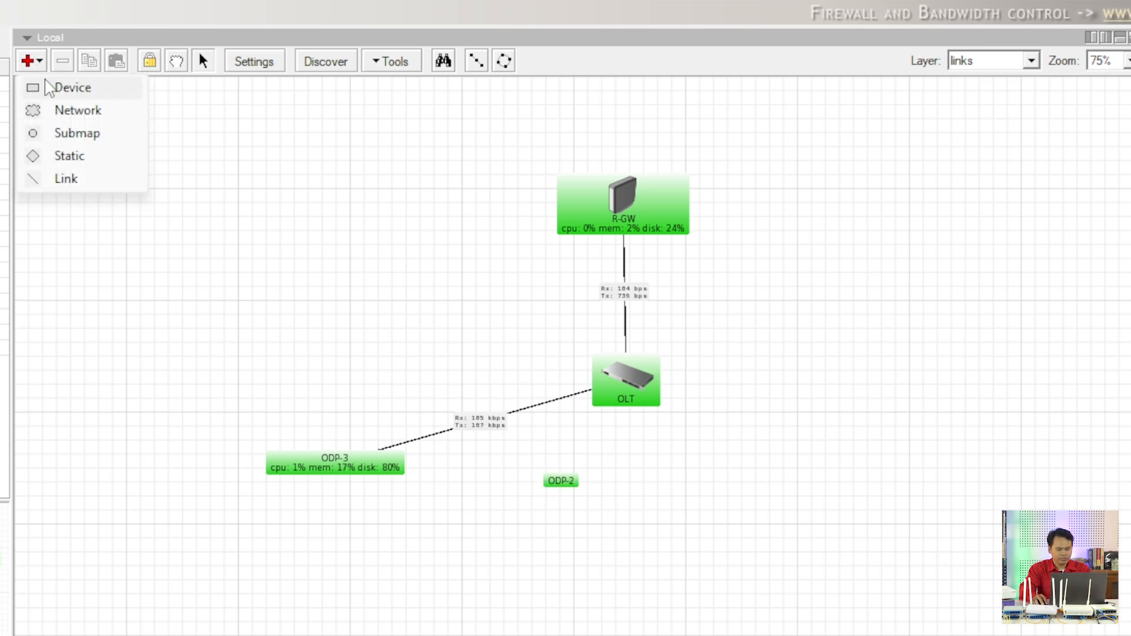
click(47, 87)
click(774, 498)
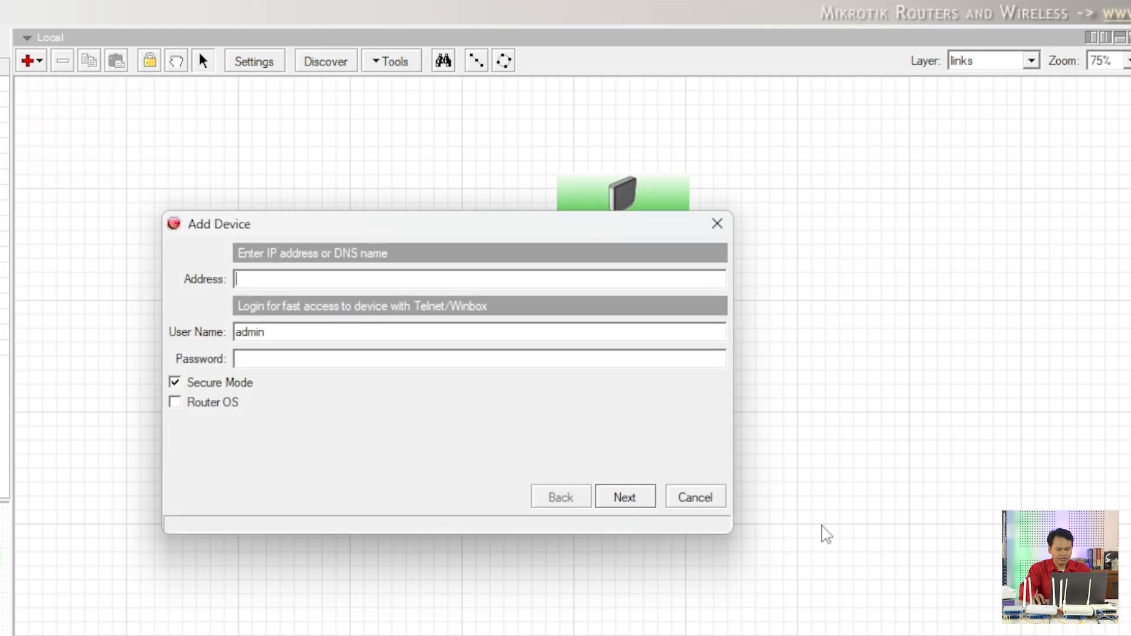
text(1)
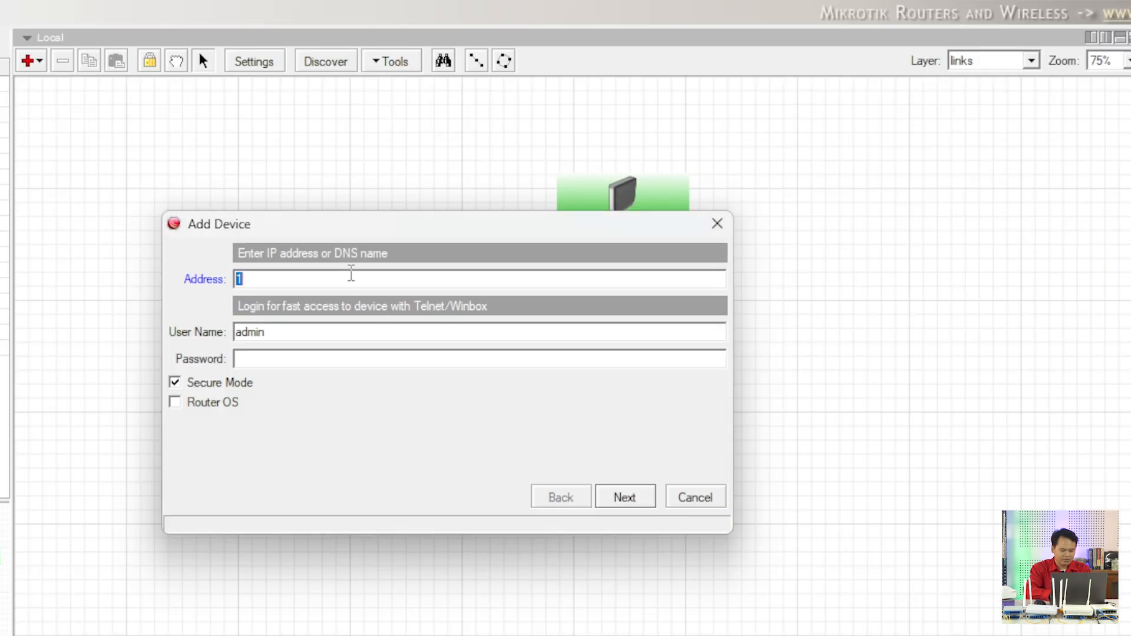
text(172.16.2.4)
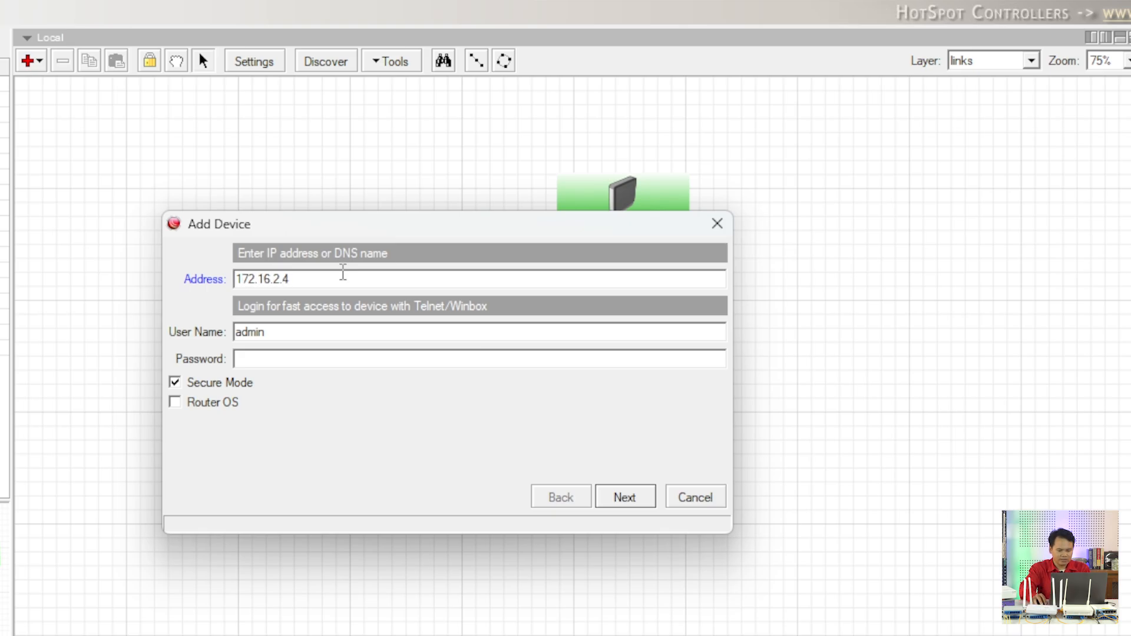
Add a ping service to monitor on the 172.16.2.4 device
click(632, 500)
click(196, 284)
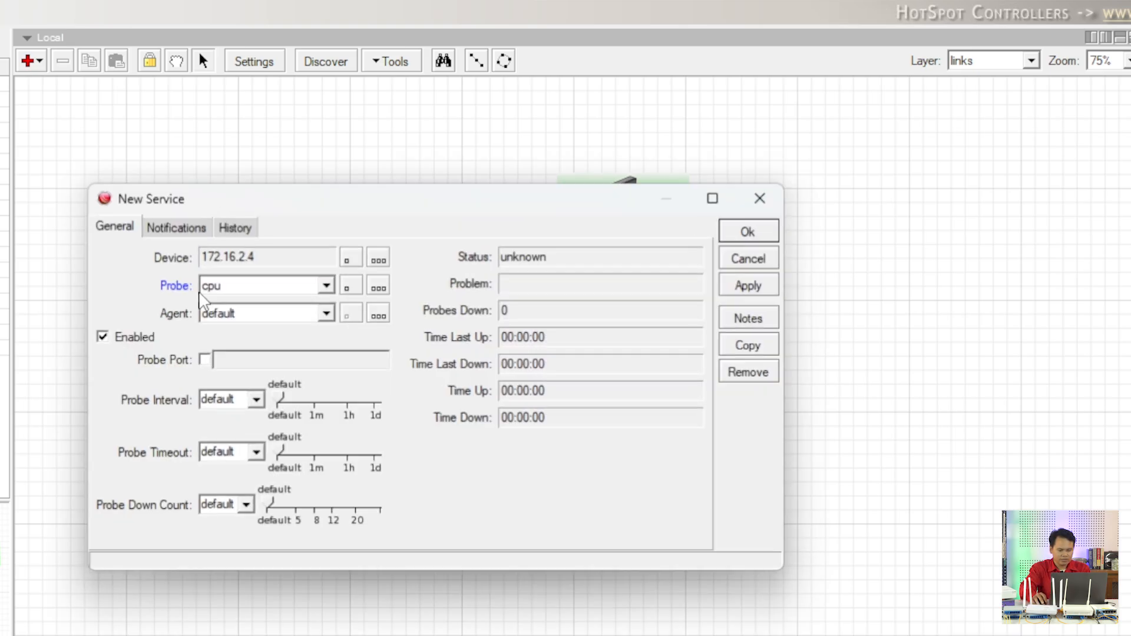
click(224, 288)
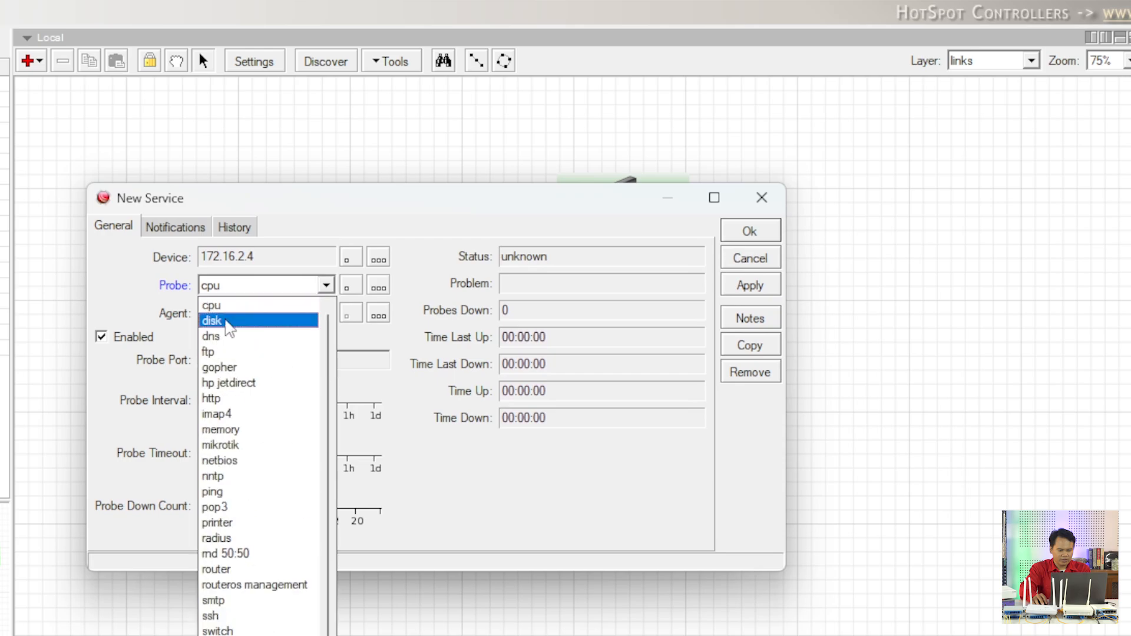
click(227, 492)
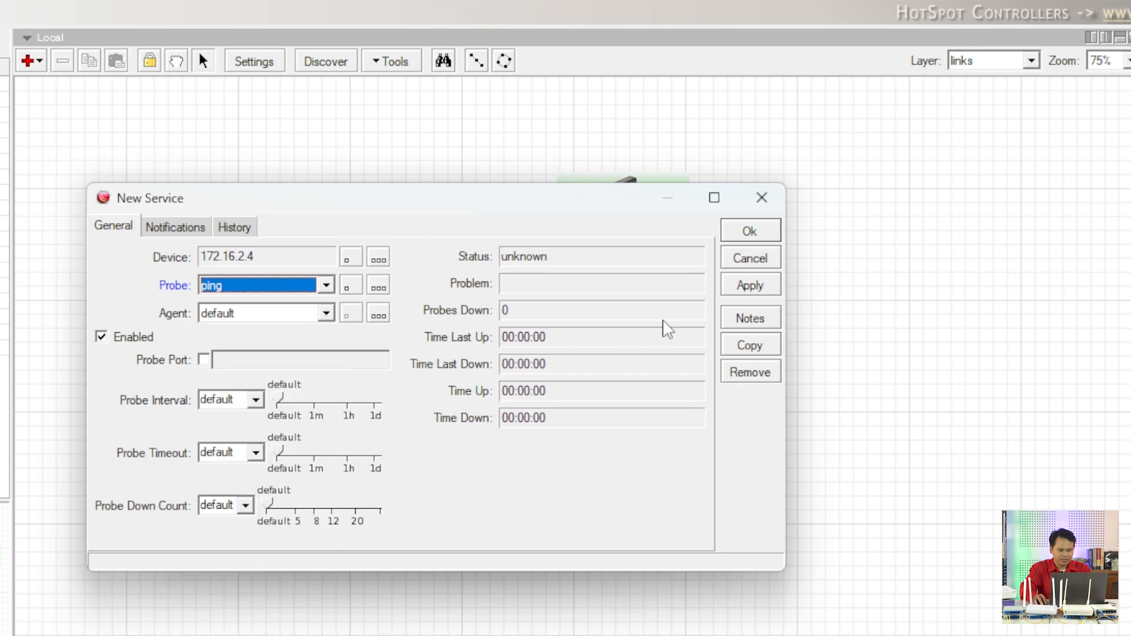
click(752, 287)
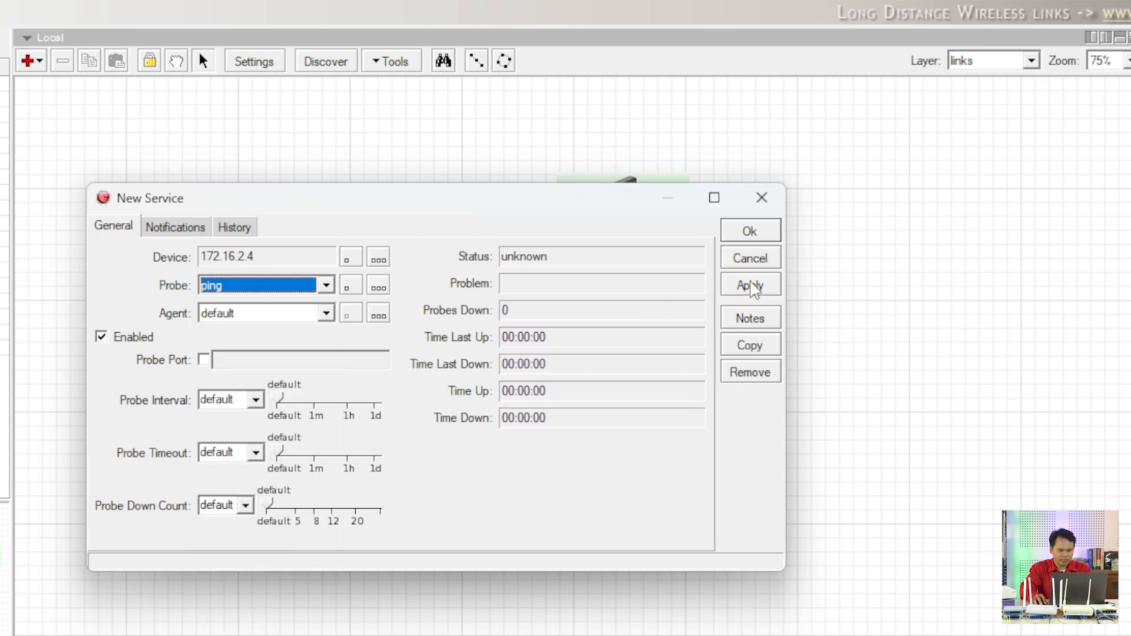
click(750, 231)
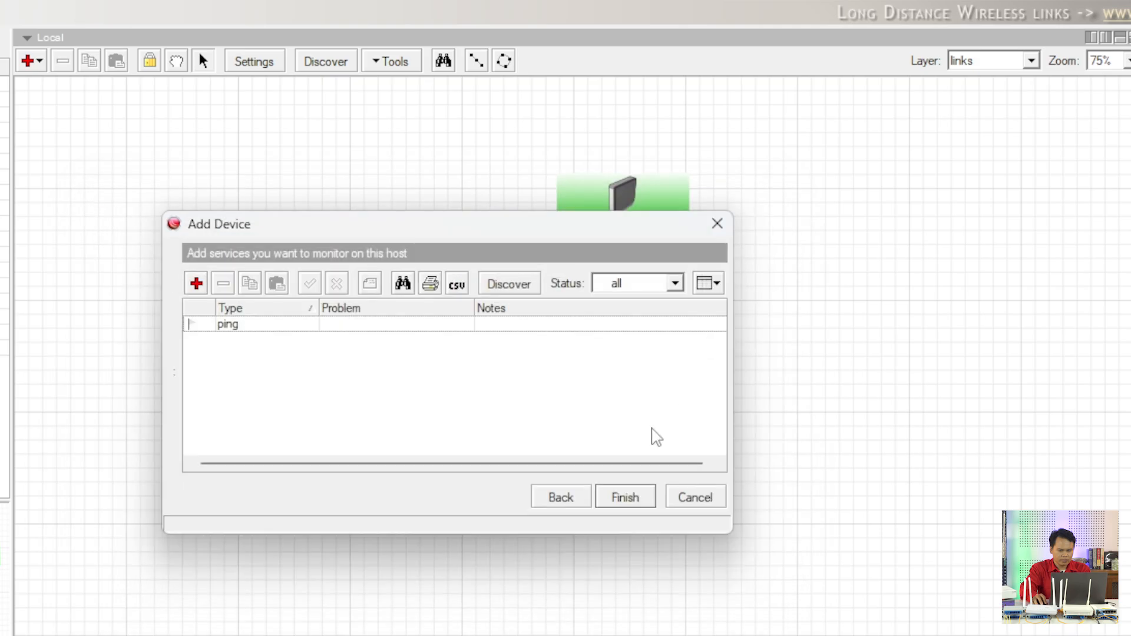
click(575, 501)
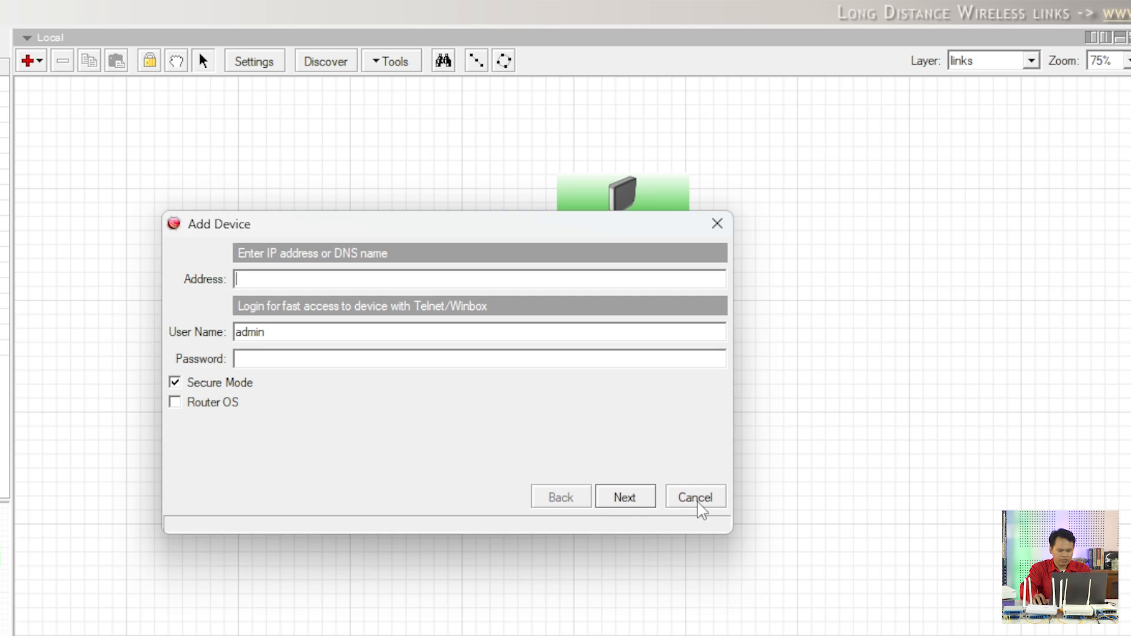
click(645, 499)
click(559, 504)
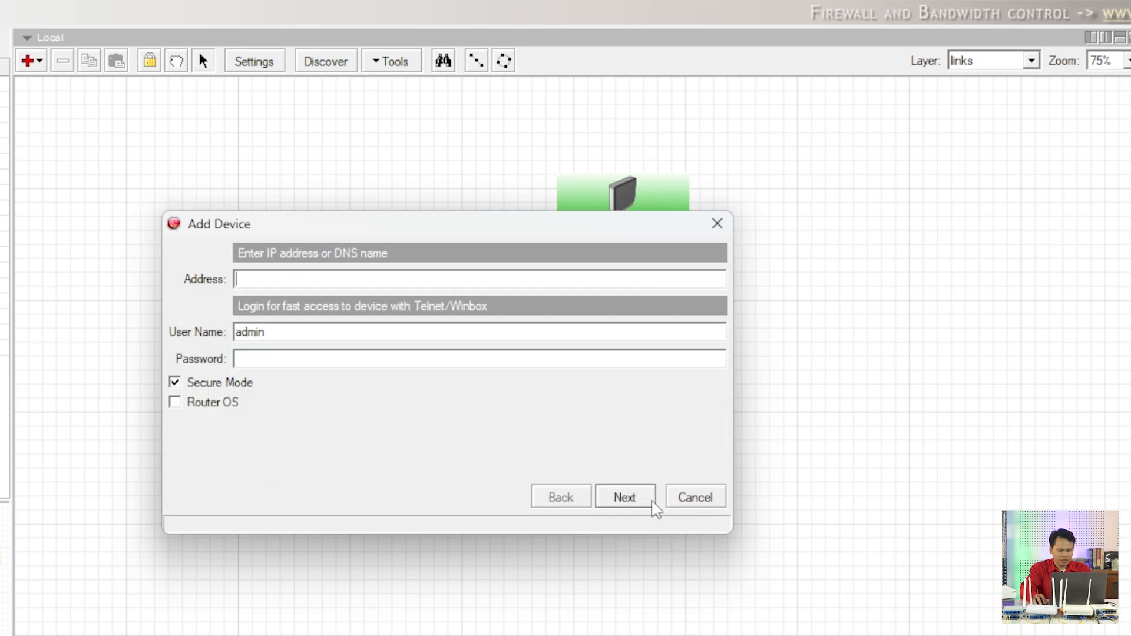
click(678, 501)
Start adding a new device below and to the right of OLT on the map, with the address 172.16.2.4
click(27, 61)
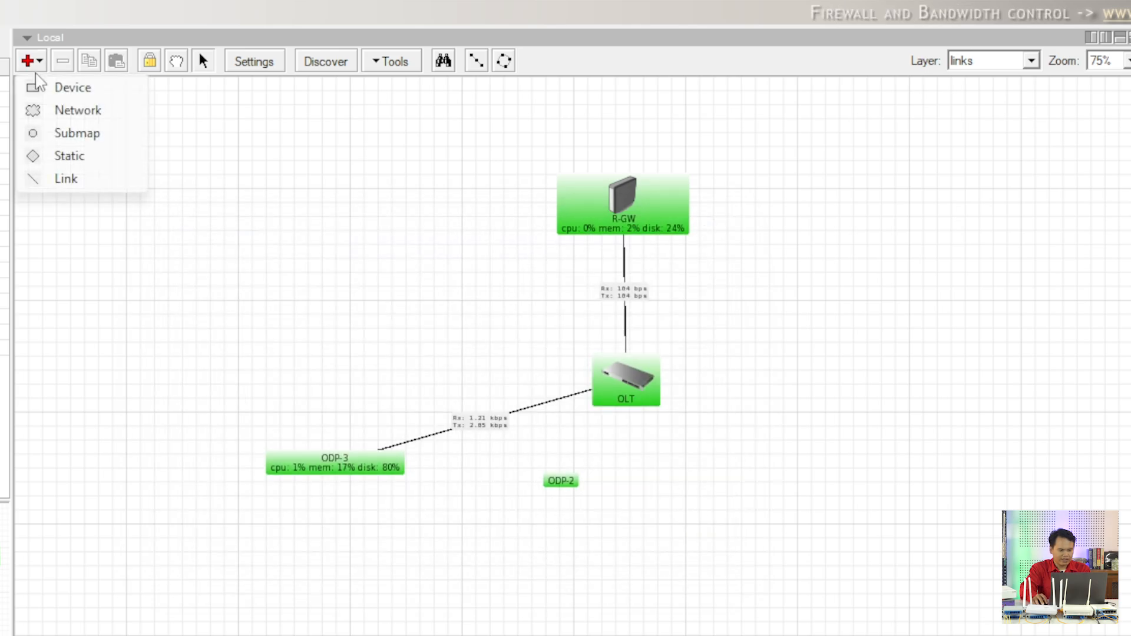
click(56, 86)
click(698, 511)
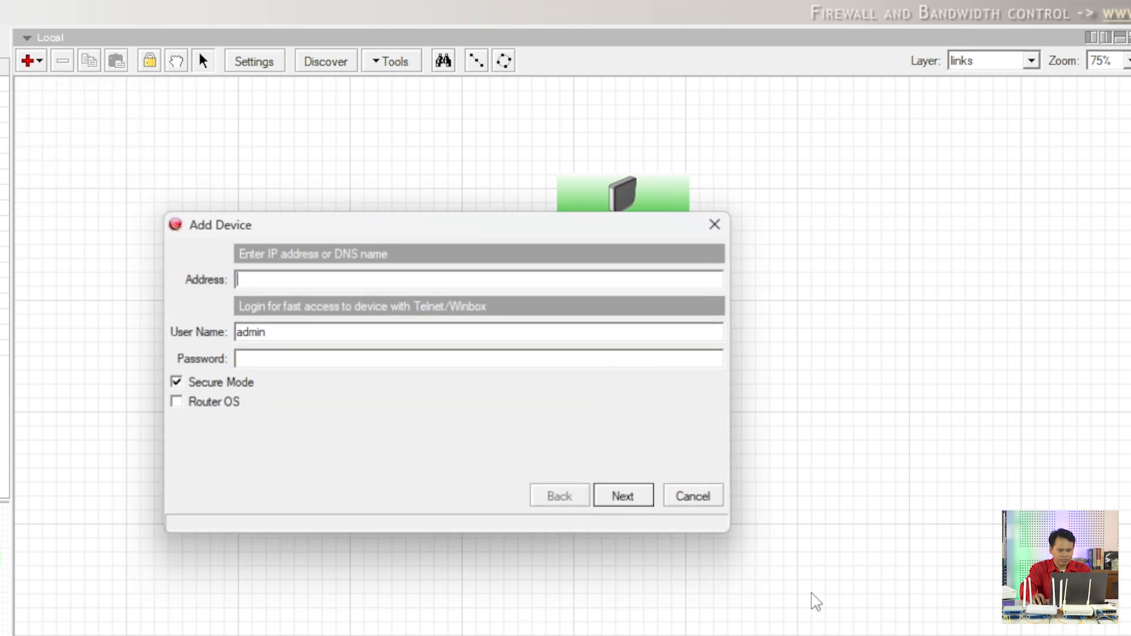
text(172.16.2.)
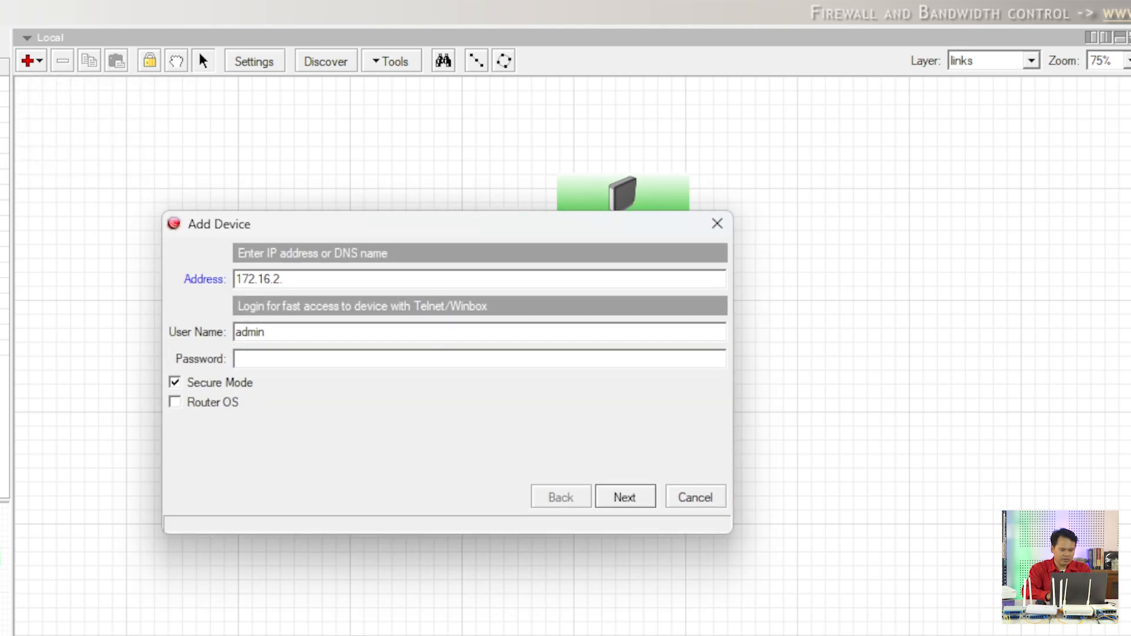
text(4)
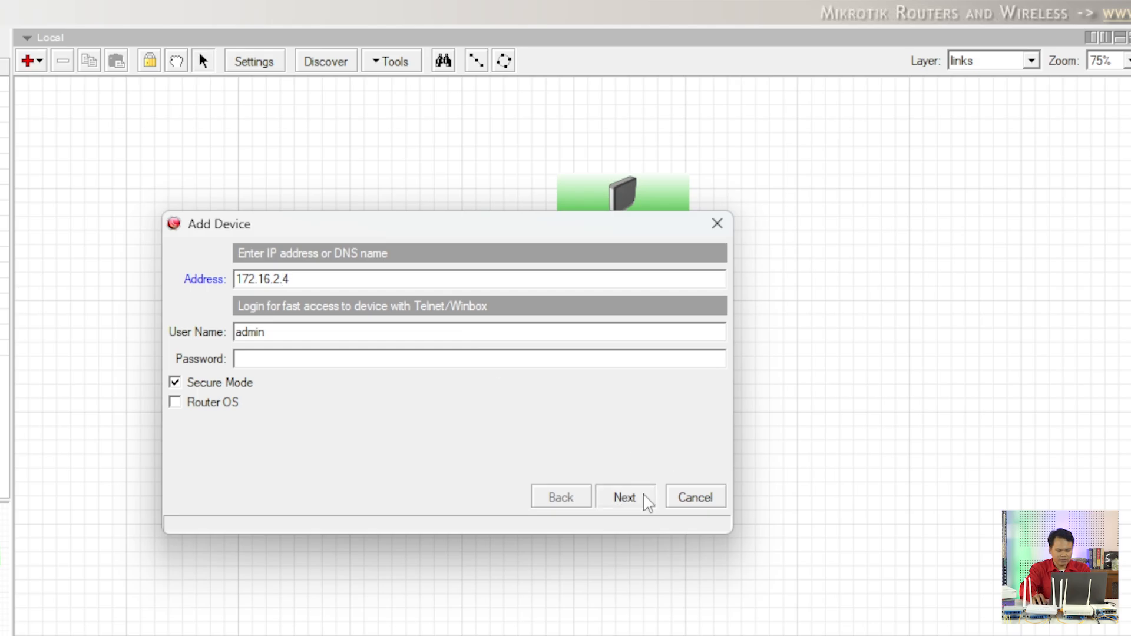
click(624, 497)
Add a ping probe service for the 172.16.2.4 device and finish adding the device to the map
click(197, 284)
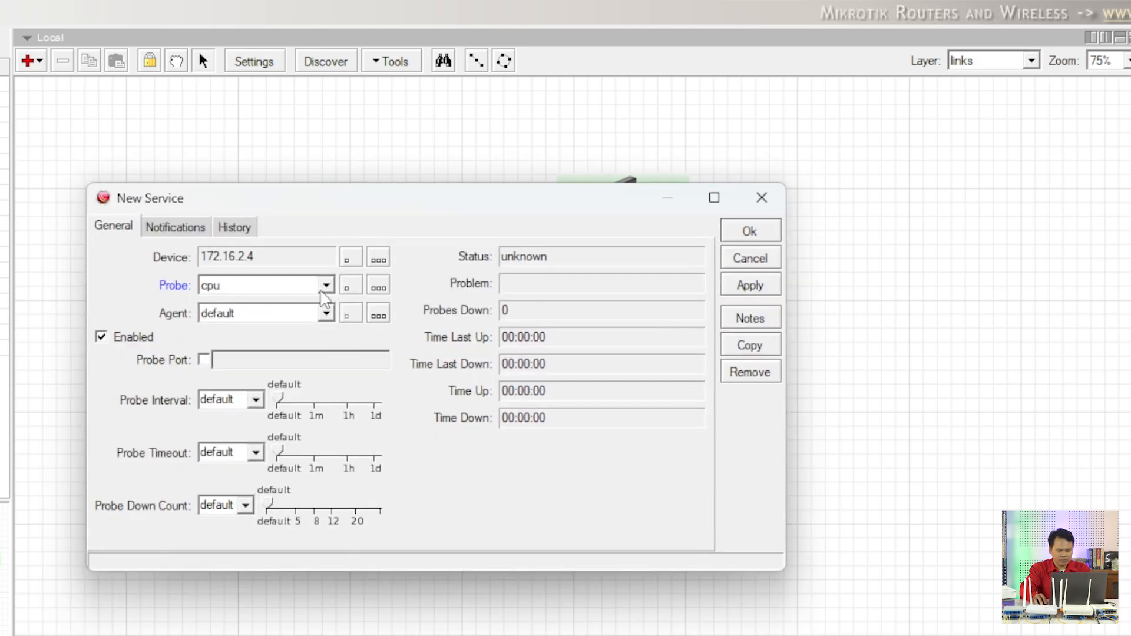
click(325, 285)
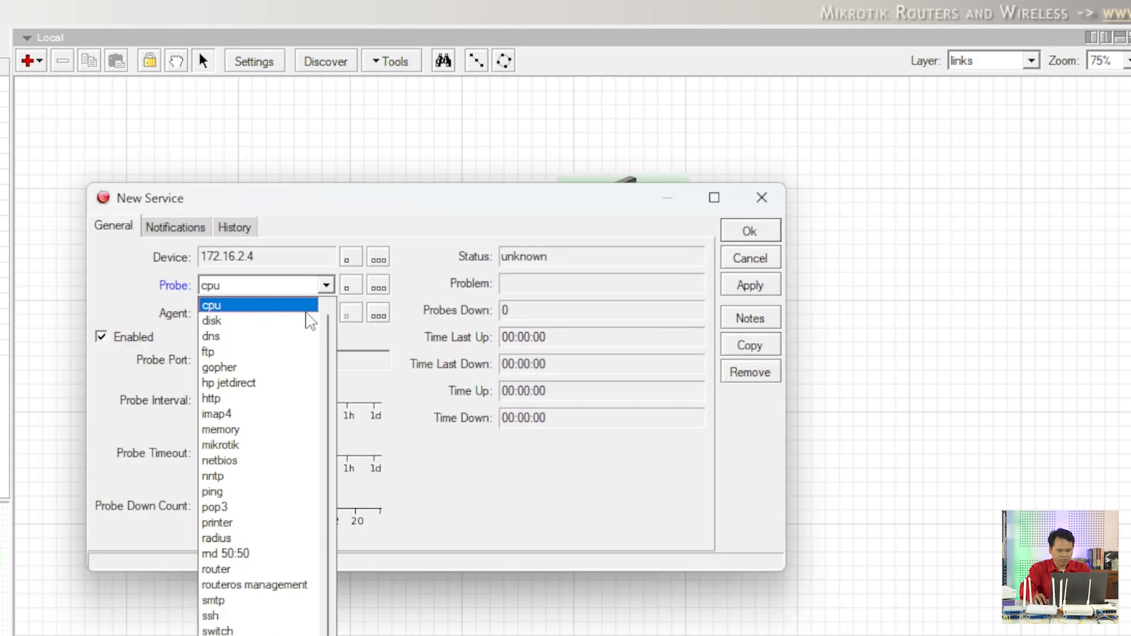
click(299, 491)
click(752, 237)
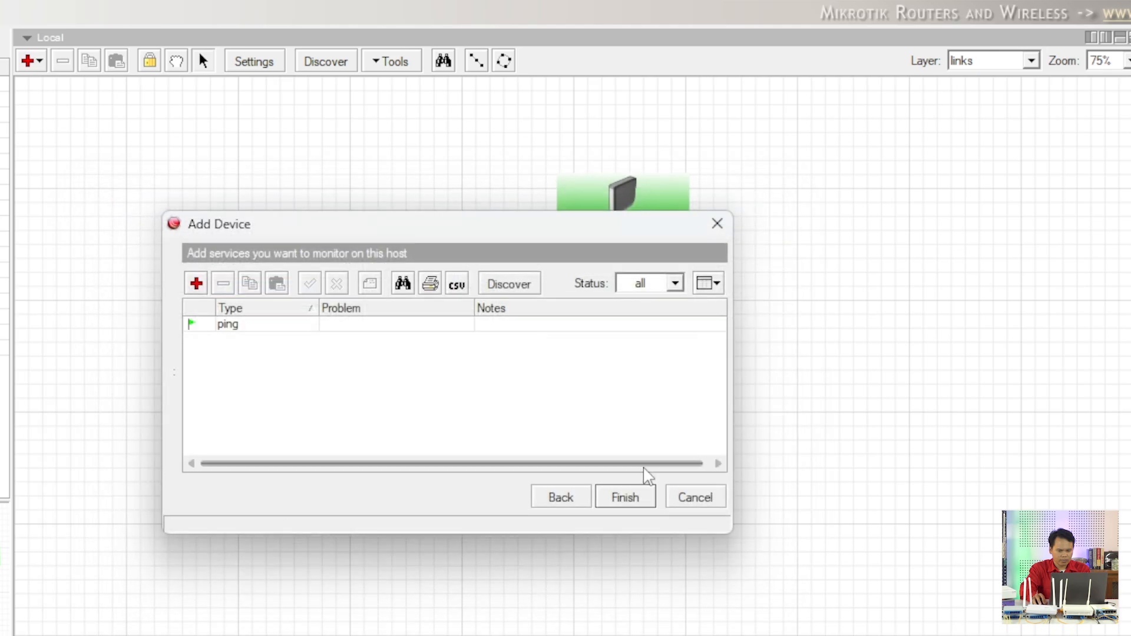
click(625, 497)
Rename the 172.16.2.4 device as ODP-1
click(722, 494)
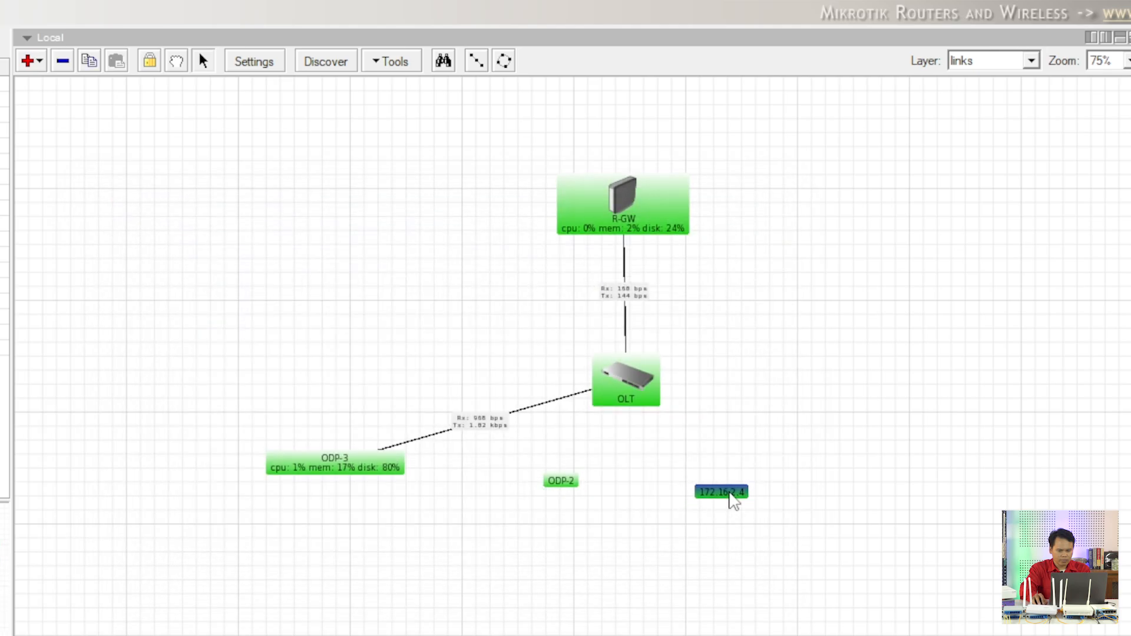
double_click(733, 500)
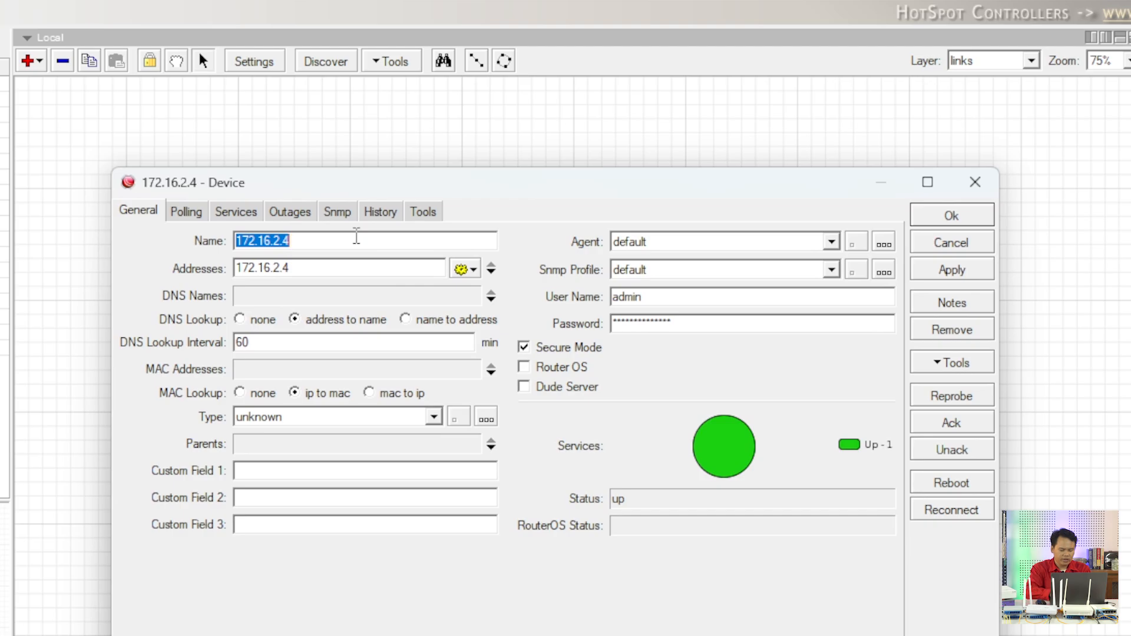
text(od)
key(BackSpace)
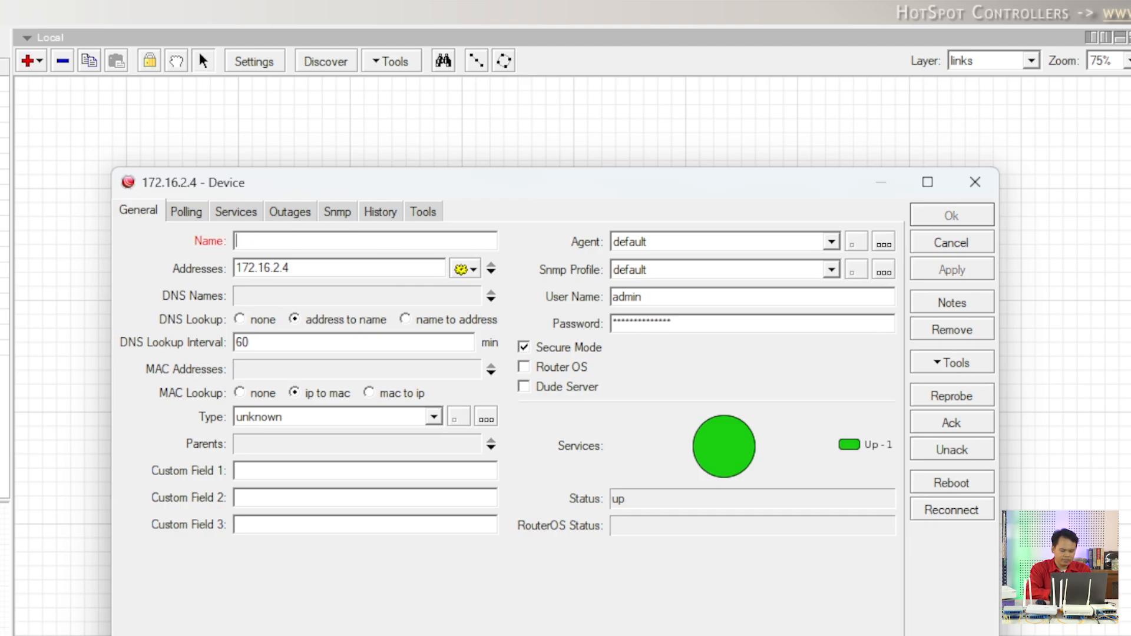
text(ODP-1)
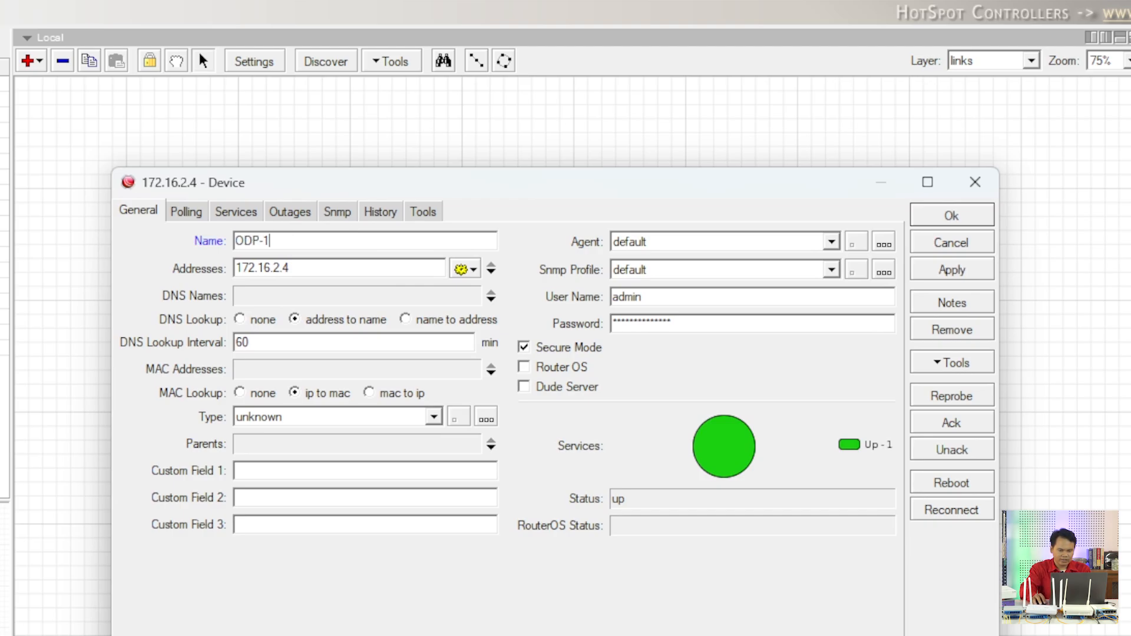
click(952, 218)
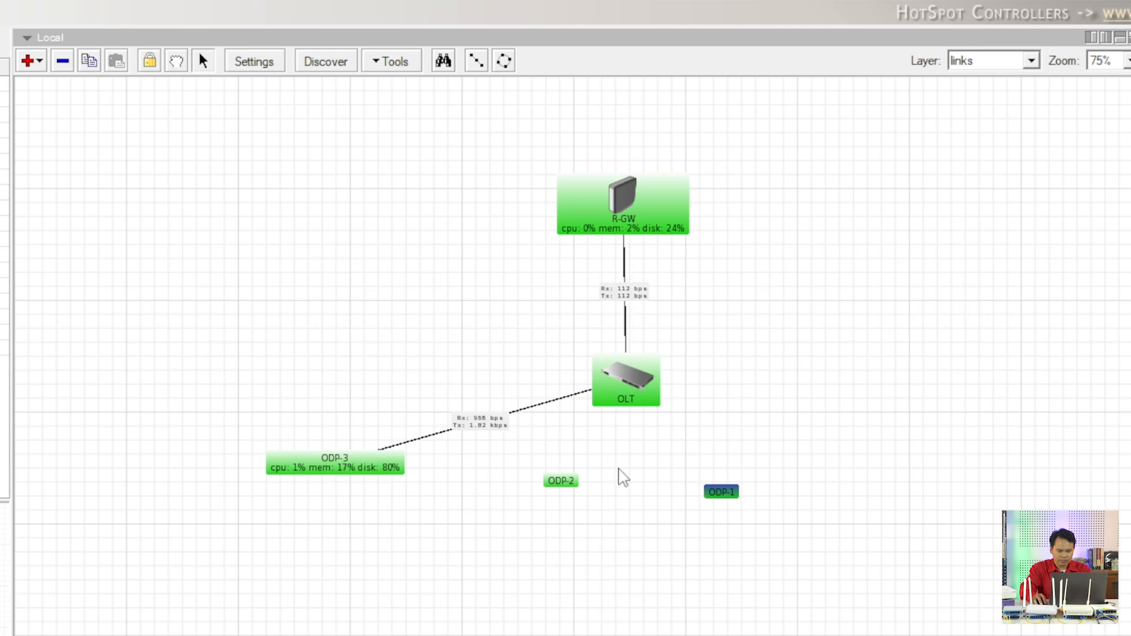
Move ODP-3, ODP-2 and ODP-1 slightly down on the map, then deselect them
drag(380, 474, 369, 490)
drag(574, 489, 571, 507)
drag(736, 500, 741, 521)
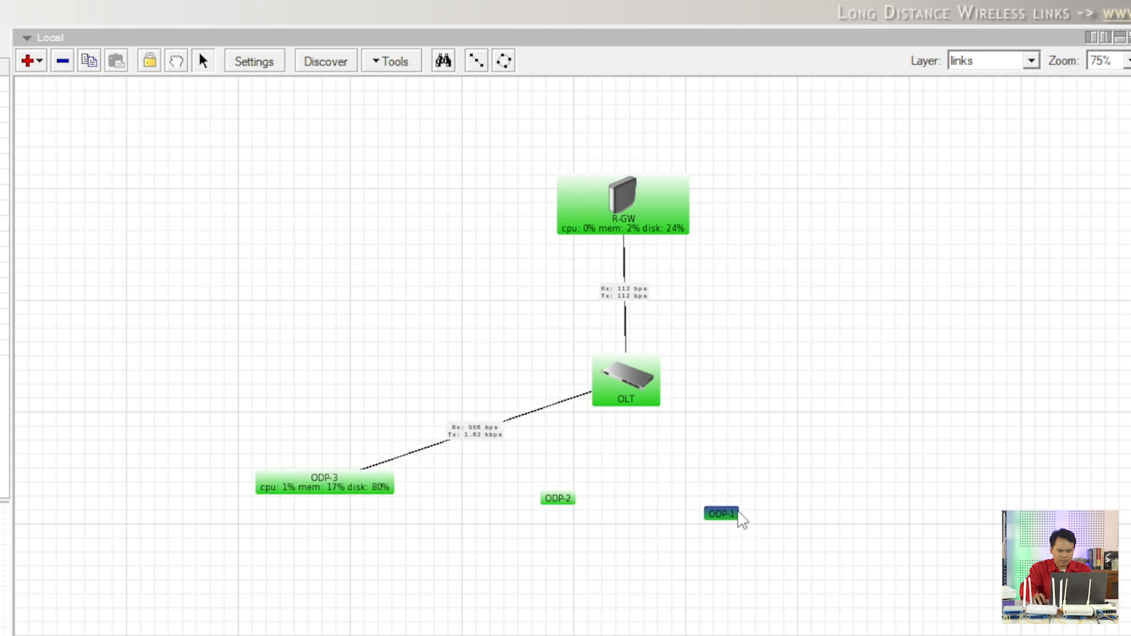
click(779, 440)
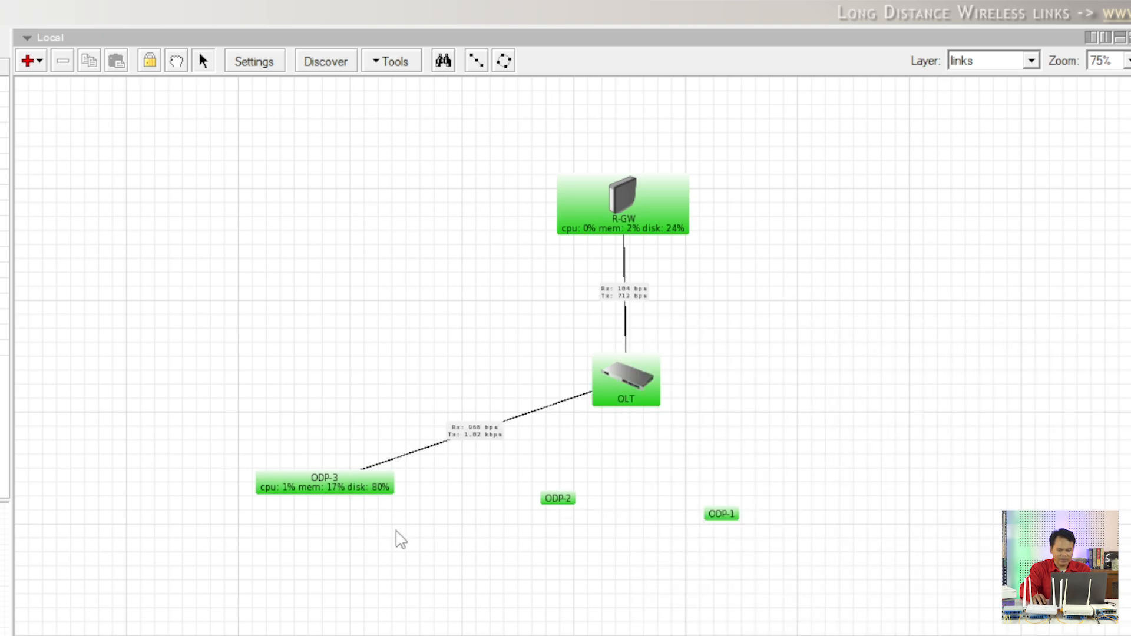
click(529, 419)
click(541, 473)
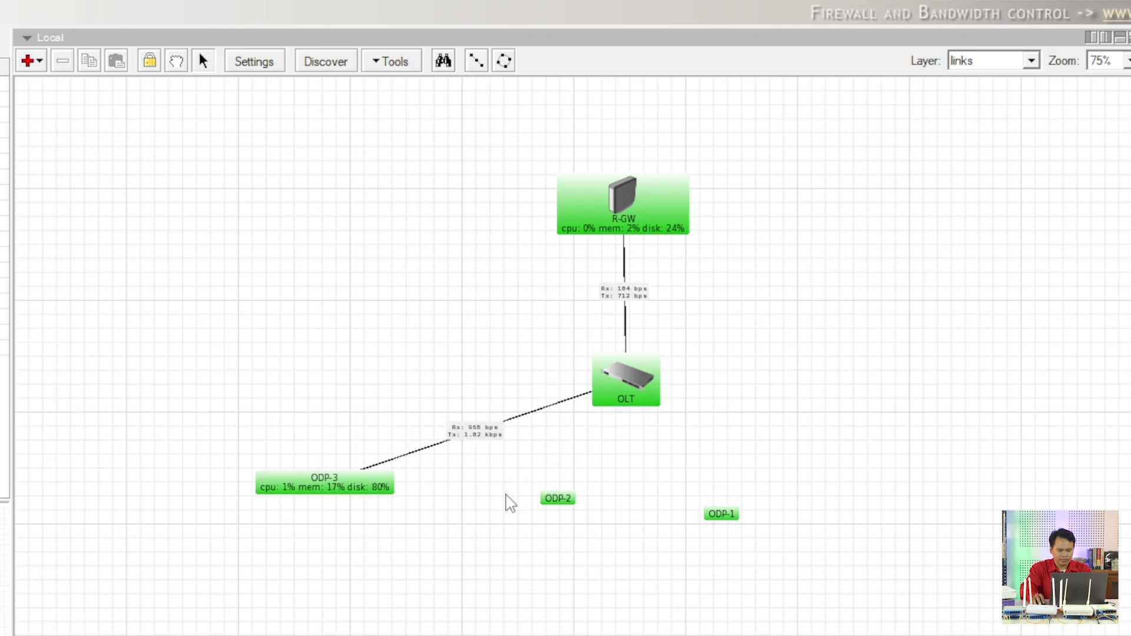
click(553, 502)
double_click(554, 504)
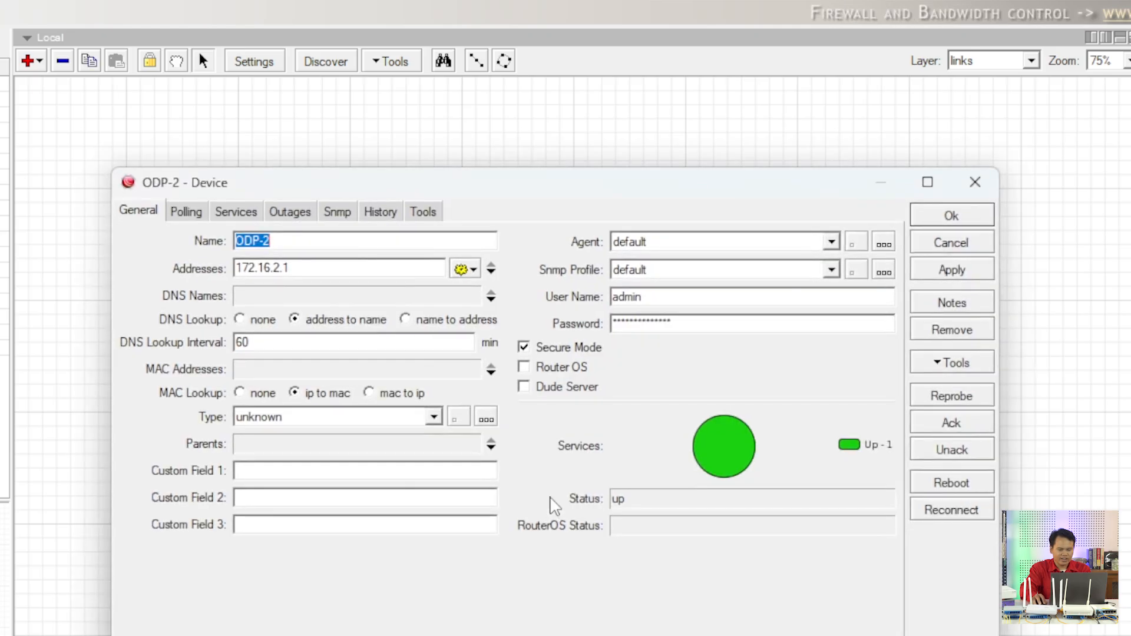
click(971, 178)
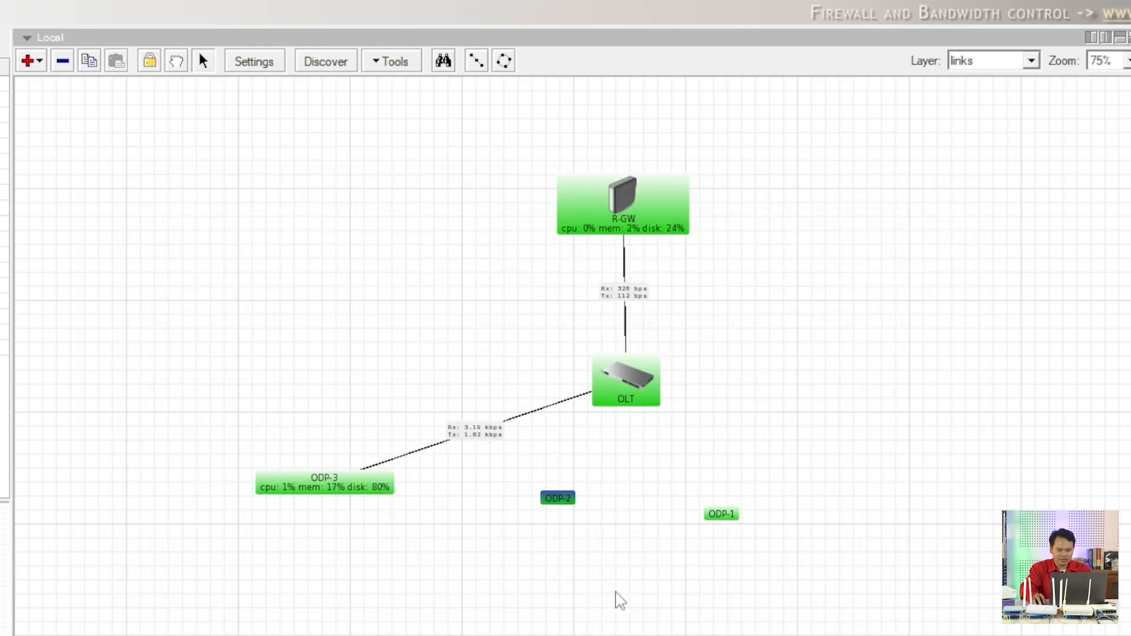
Set the map image of the ODP-2 device to rb.svg
right_click(566, 503)
click(616, 530)
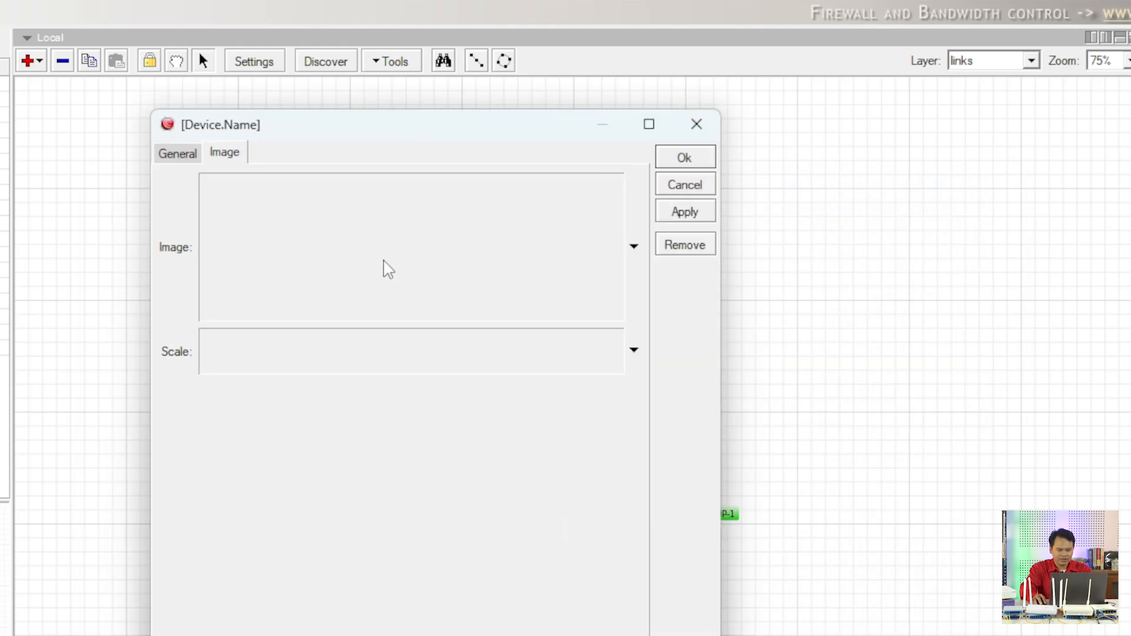
click(512, 184)
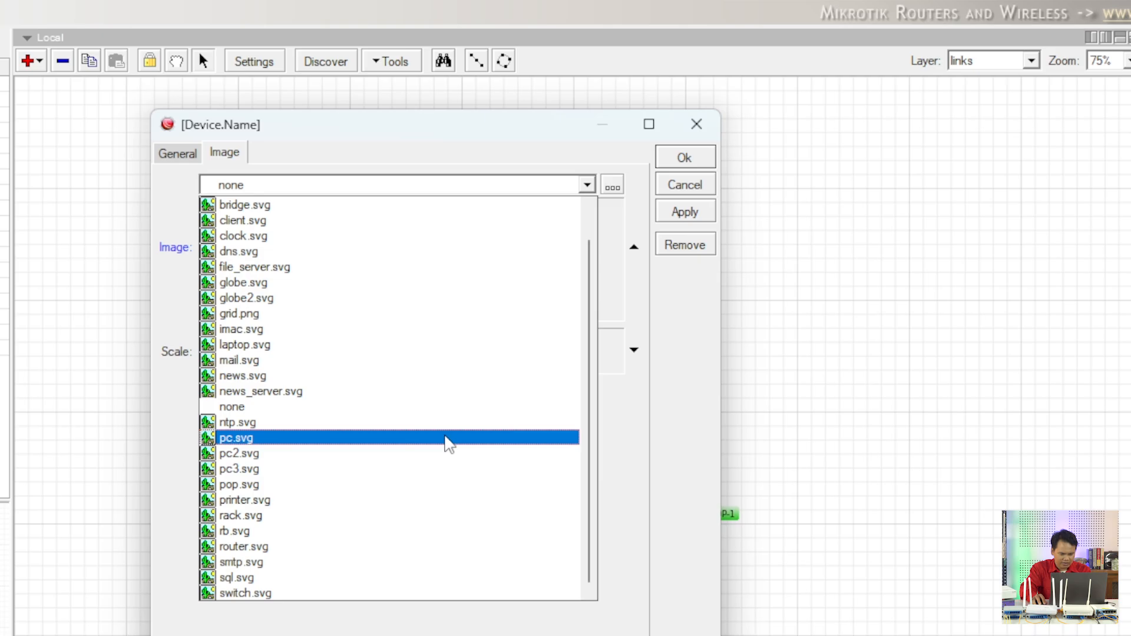
click(422, 532)
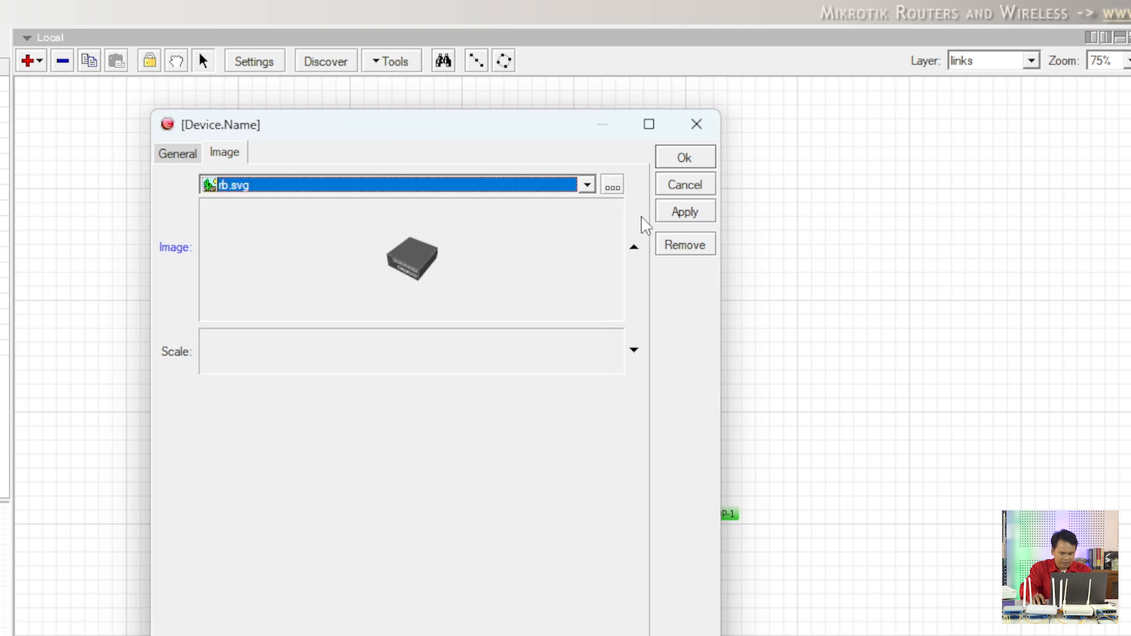
click(691, 158)
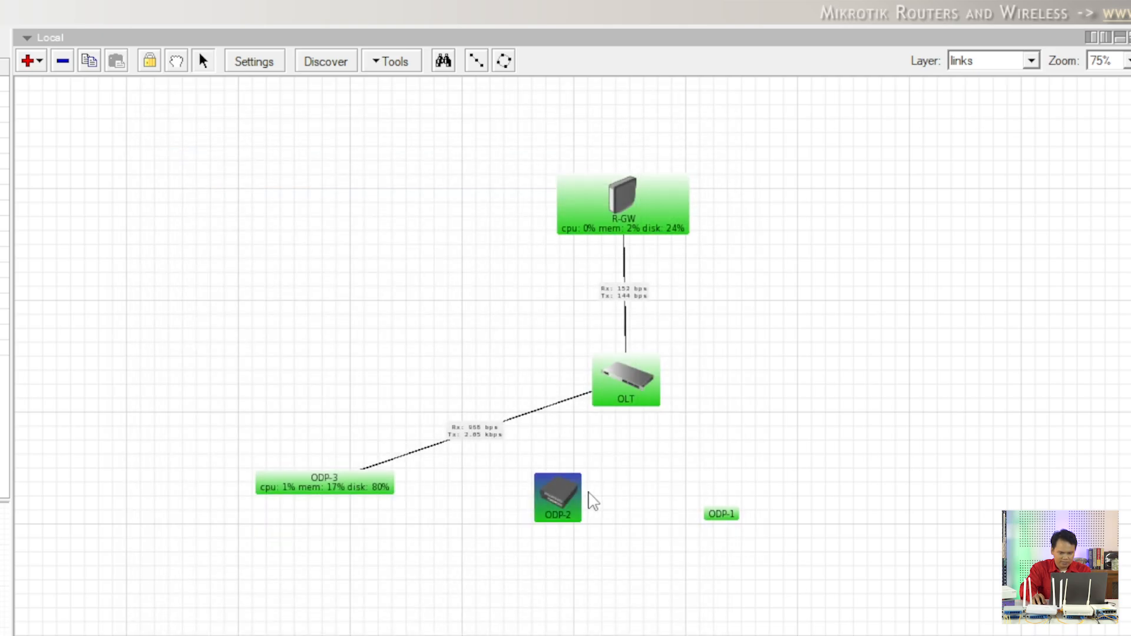
Give the ODP-1 device the rb.svg image in its map appearance
right_click(718, 517)
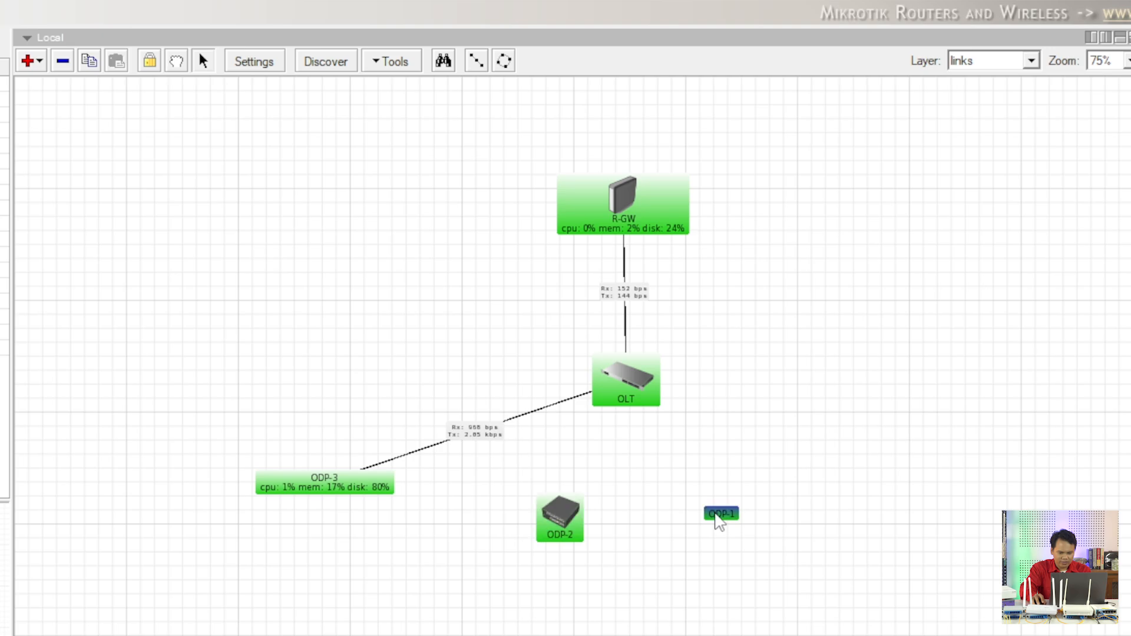
click(791, 341)
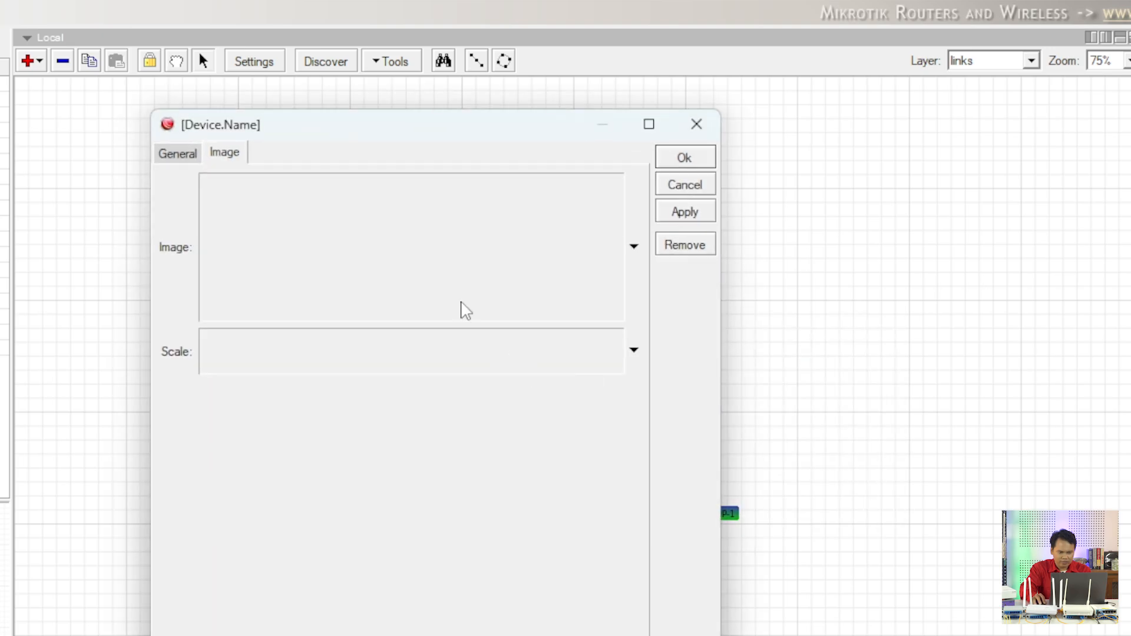
click(419, 187)
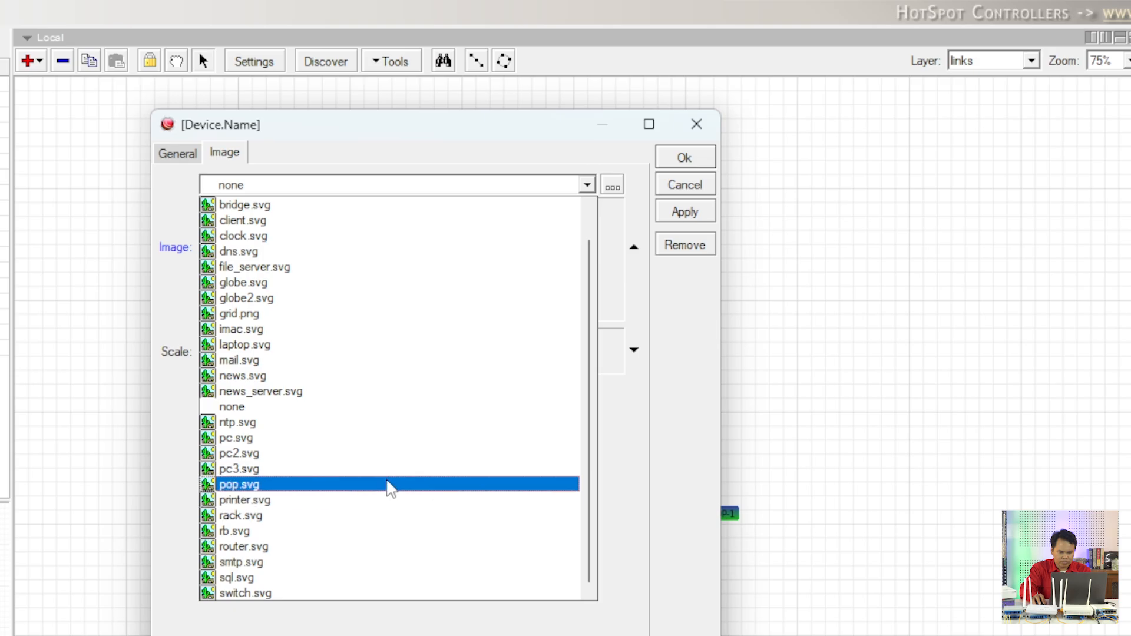
click(386, 533)
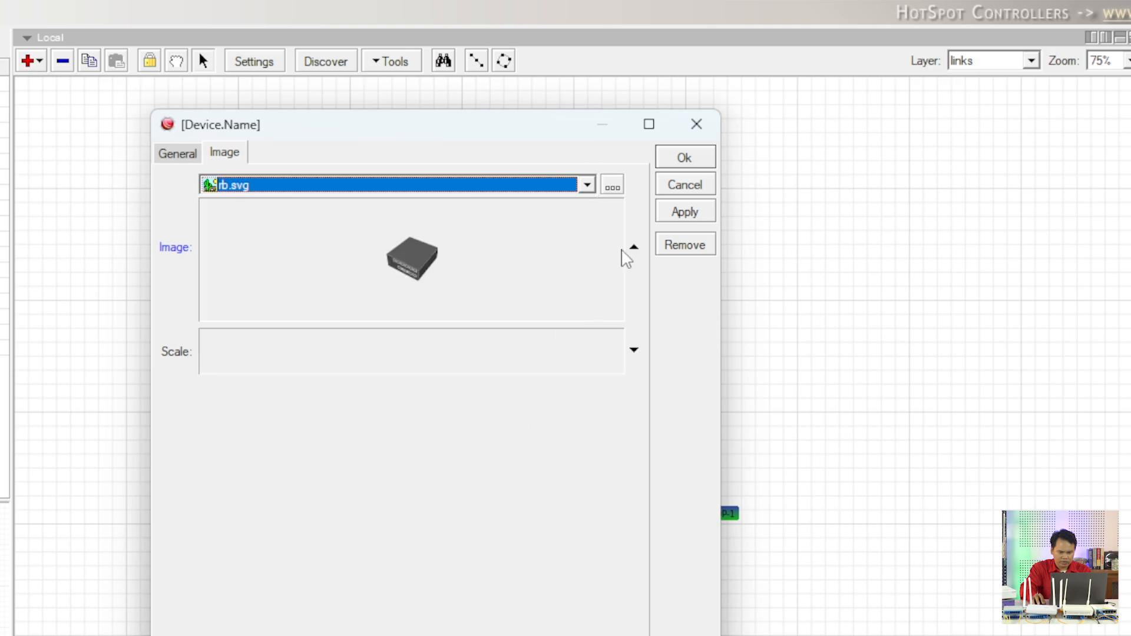
click(678, 159)
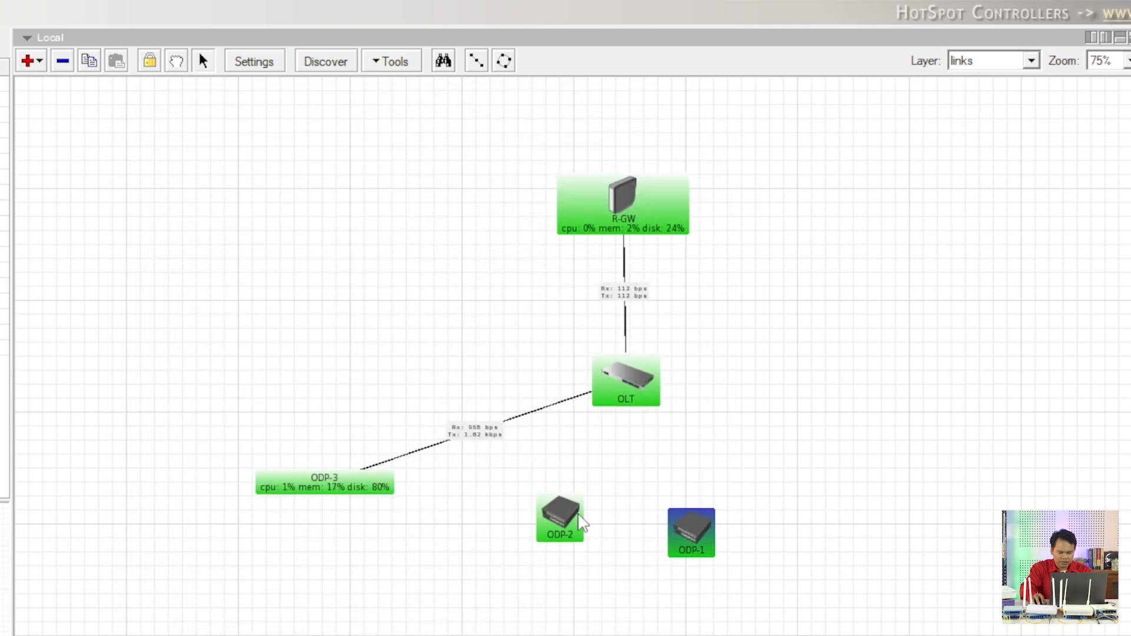
Arrange ODP-3, ODP-2 and ODP-1 in a roughly level row farther below OLT, then clear the selection
drag(554, 529, 556, 553)
drag(680, 551, 652, 563)
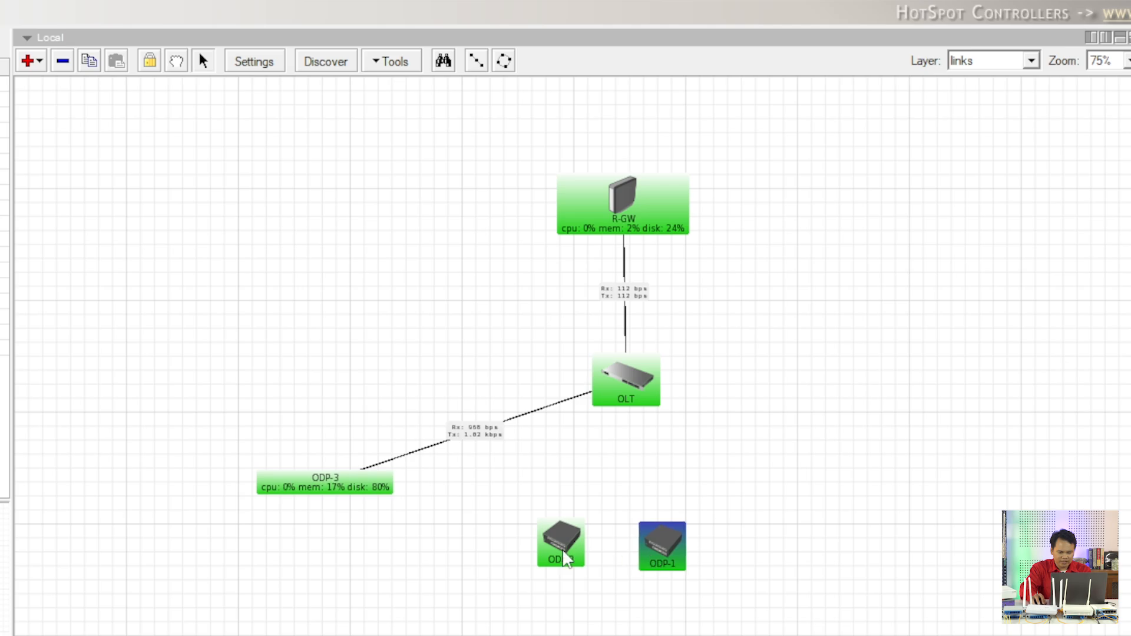
drag(334, 491, 332, 539)
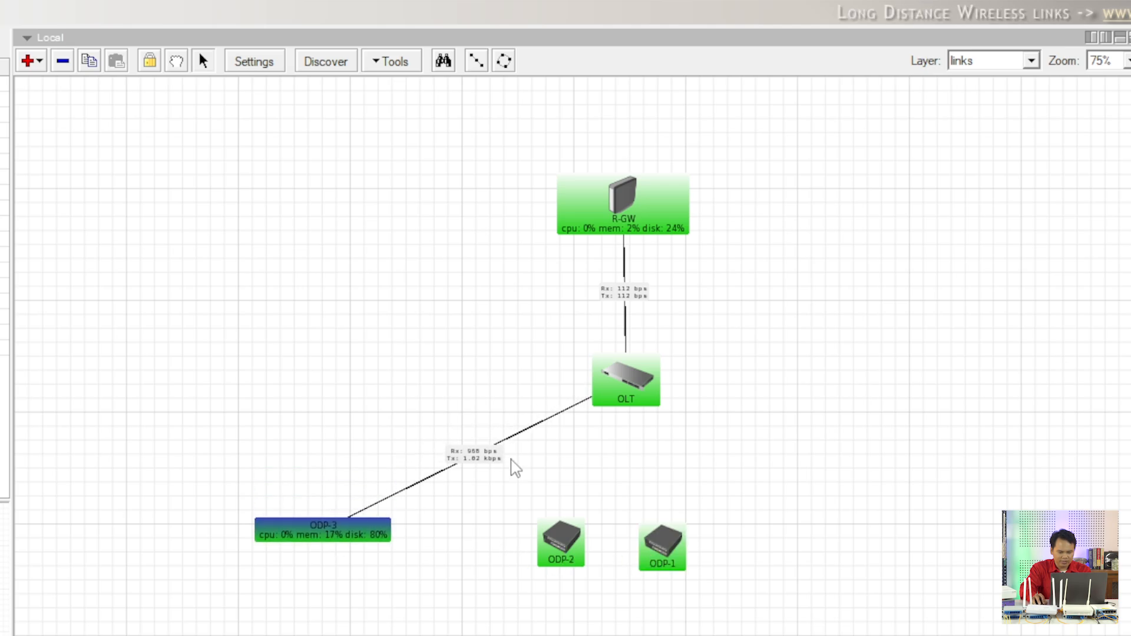
click(535, 426)
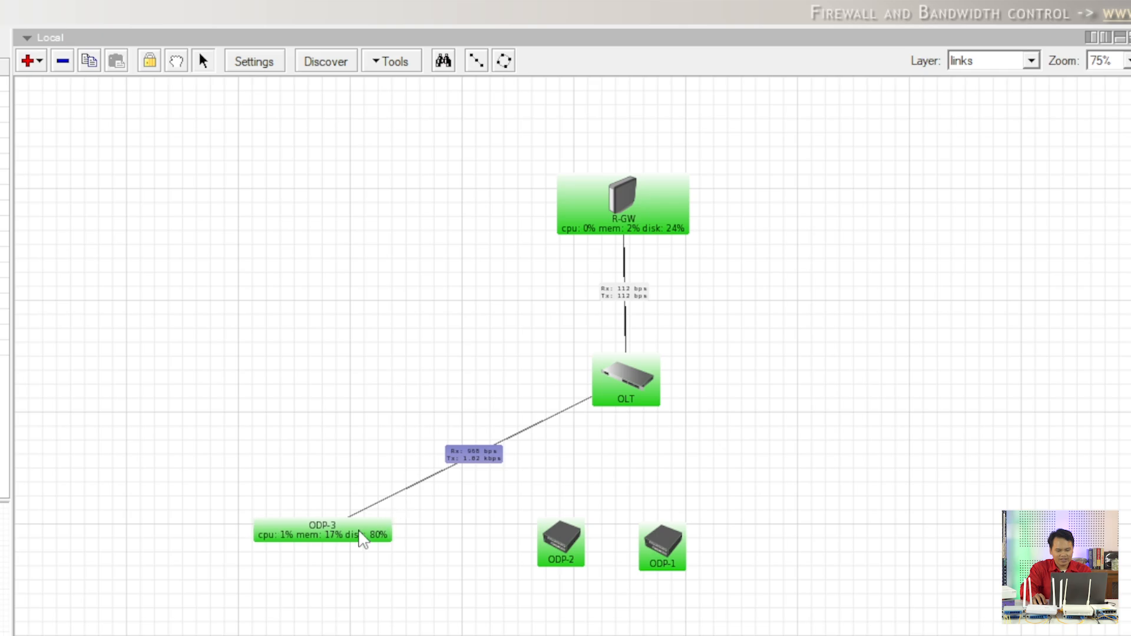
drag(360, 538, 358, 561)
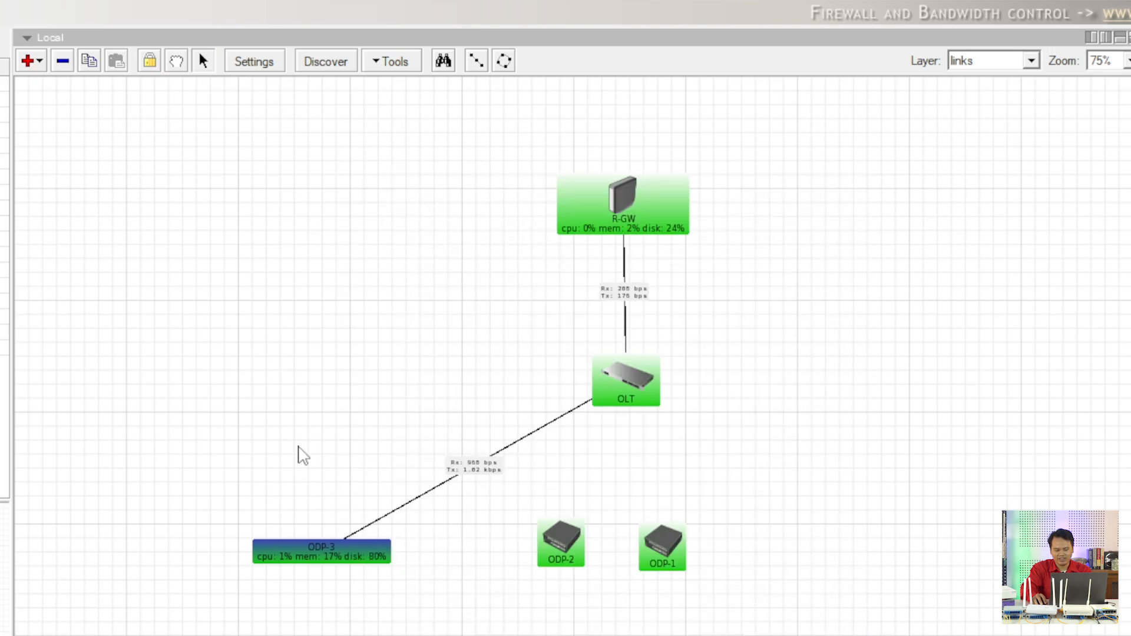
drag(580, 557, 568, 574)
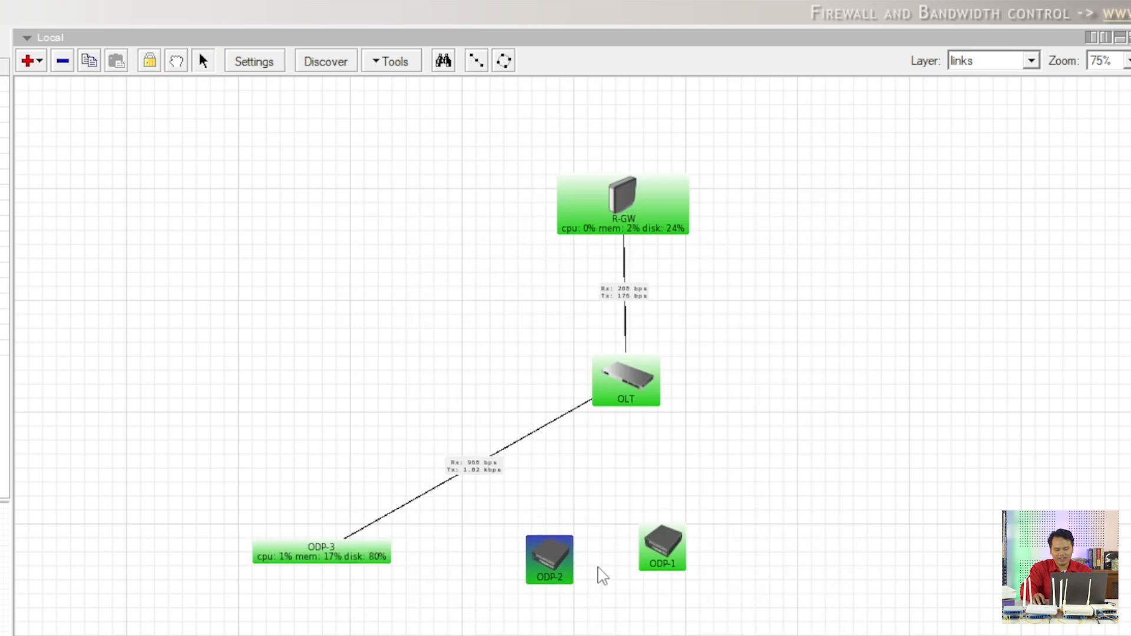
drag(665, 553, 675, 576)
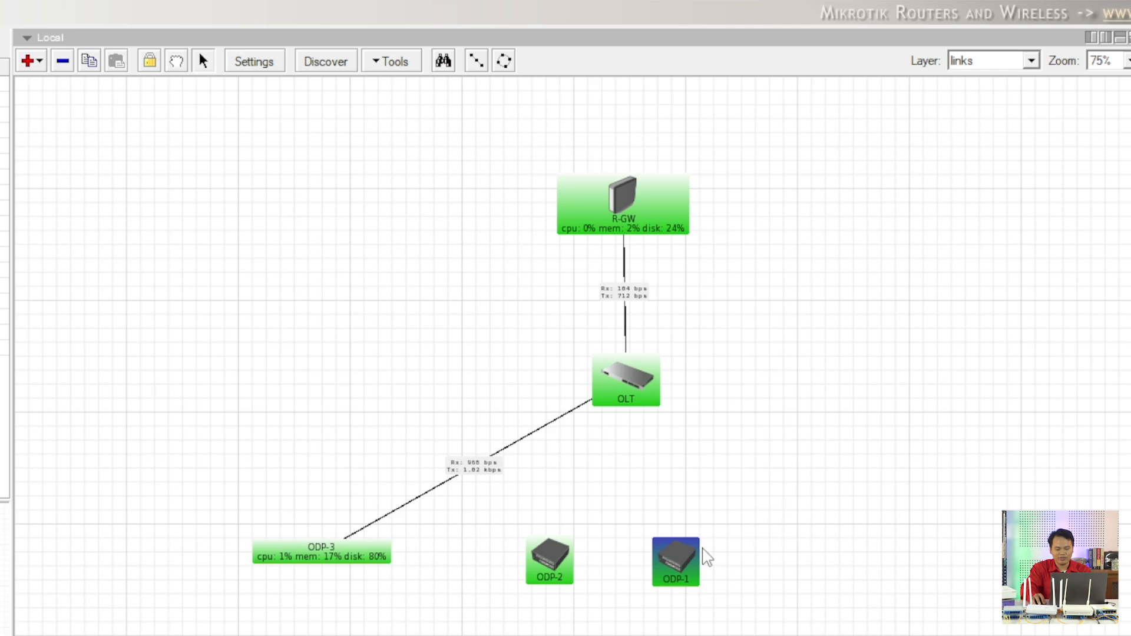
click(801, 493)
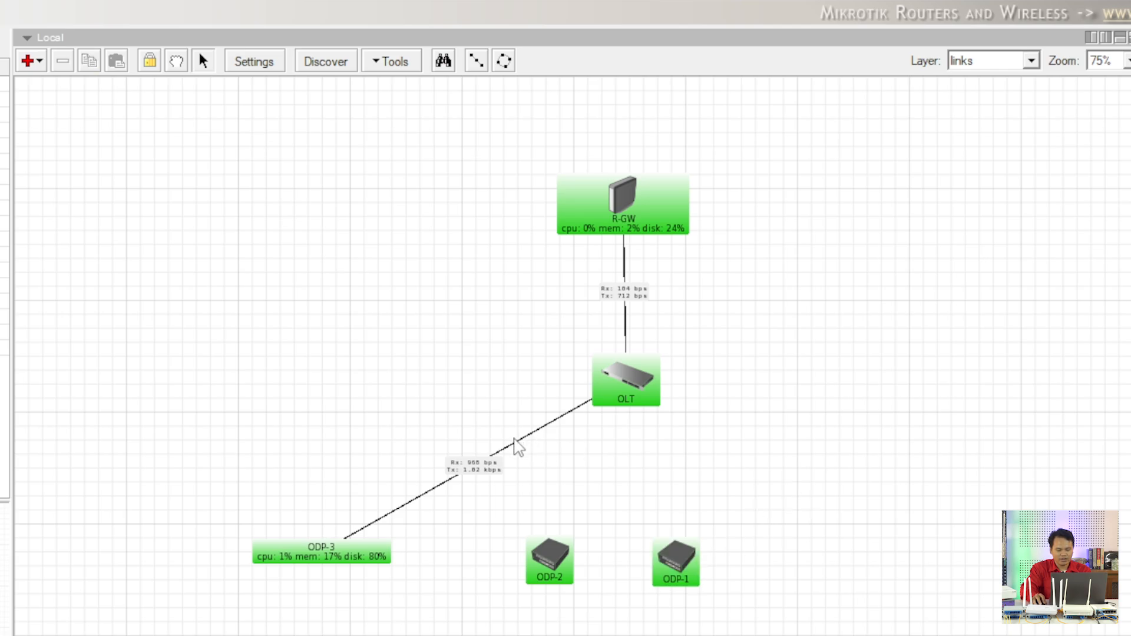
Set the map image of the ODP-3 device to rb.svg
click(353, 557)
right_click(350, 558)
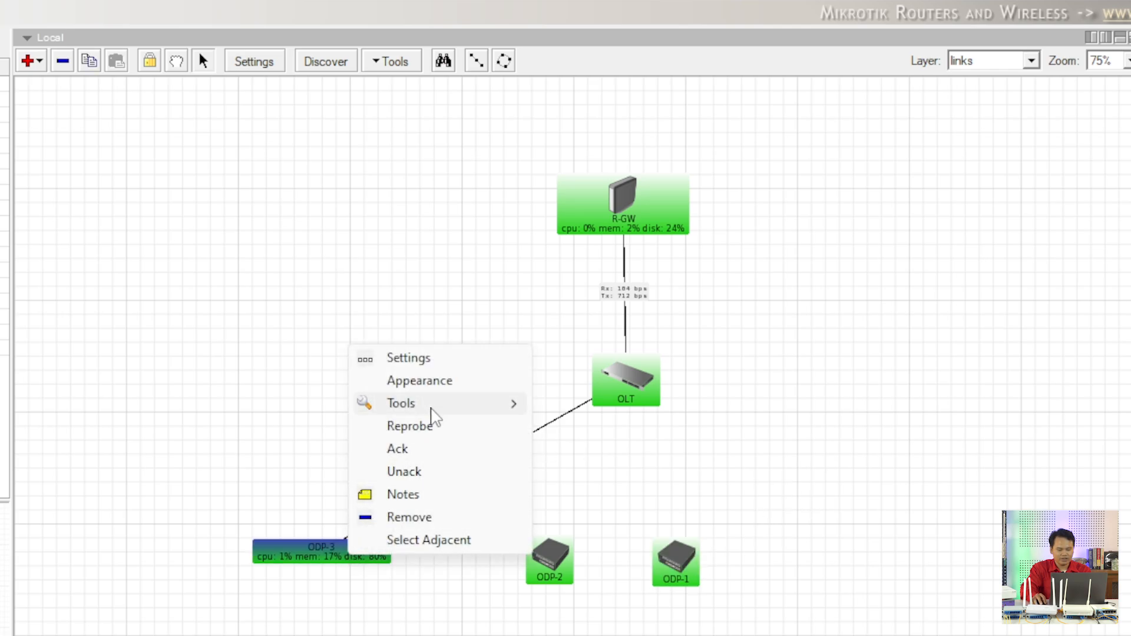
click(451, 382)
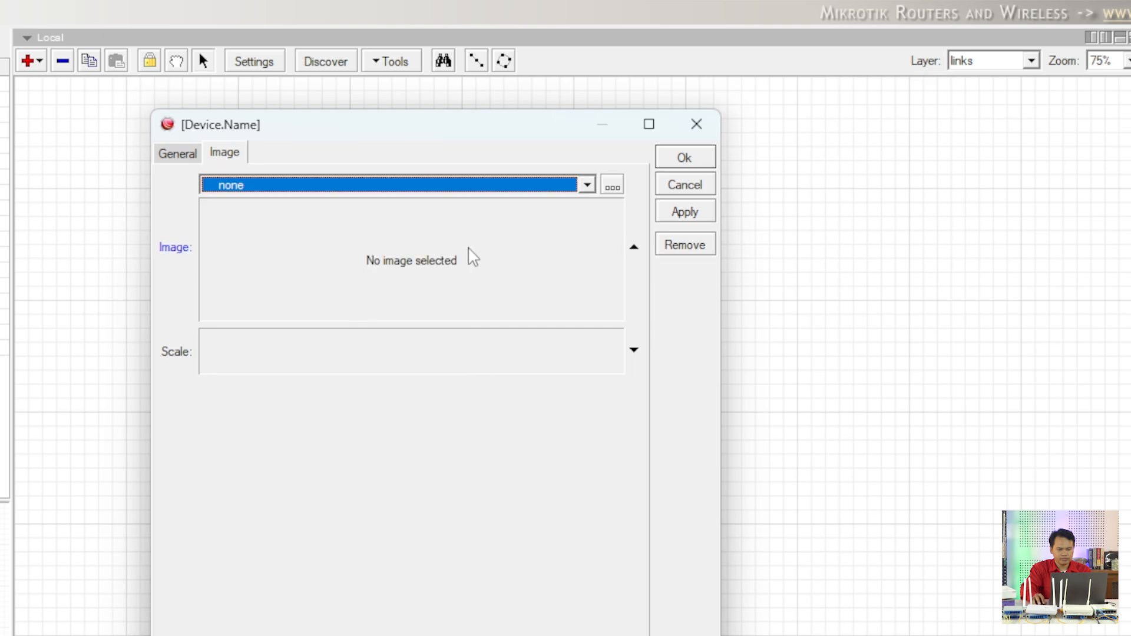
click(538, 187)
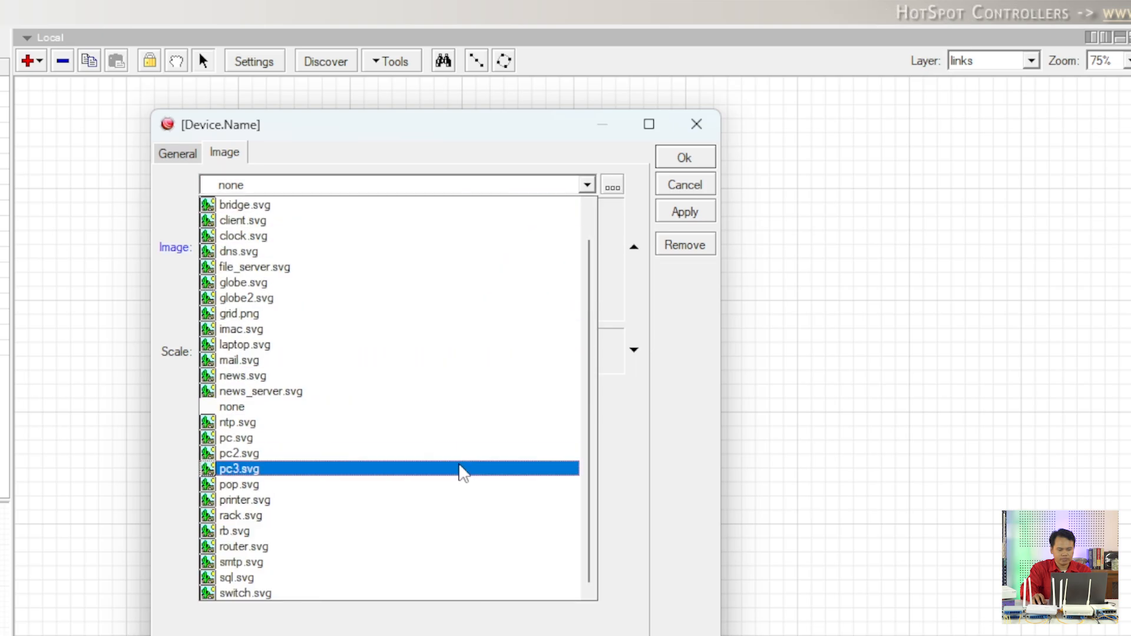
click(455, 532)
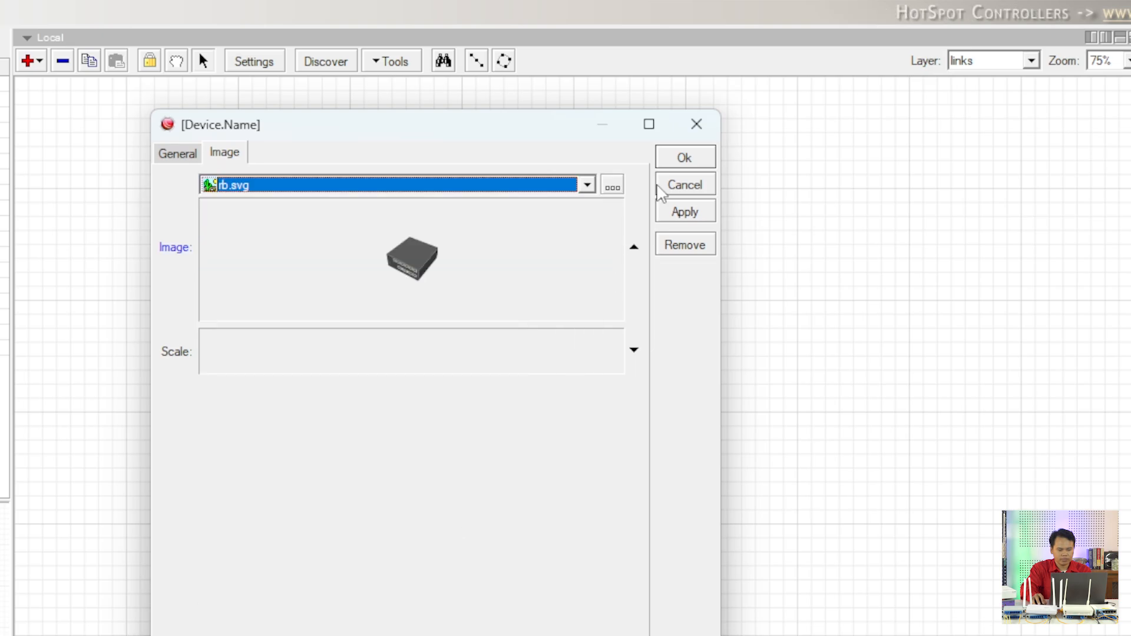
click(683, 165)
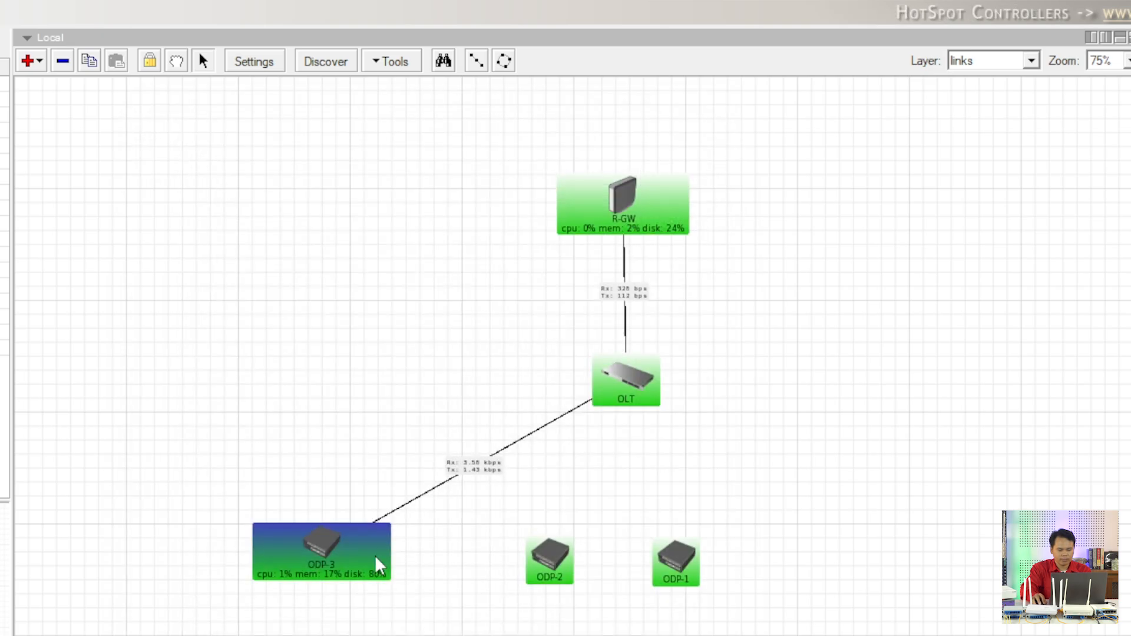
Remove the link between OLT and ODP-3, and move ODP-2 and ODP-1 closer to ODP-3 on the map
click(513, 446)
click(519, 459)
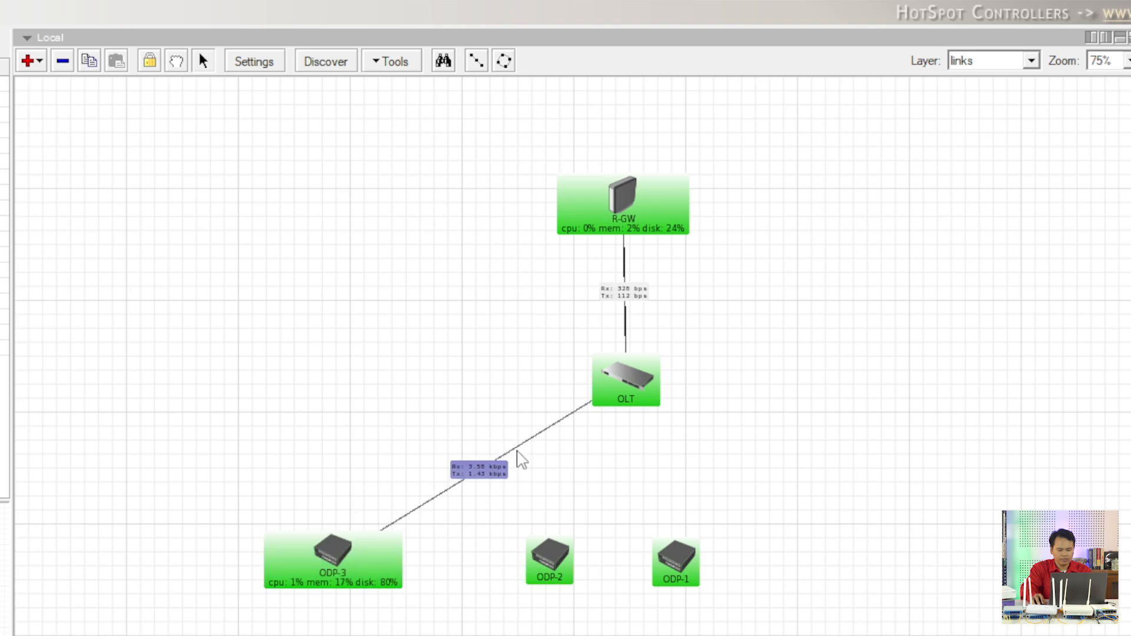
right_click(519, 459)
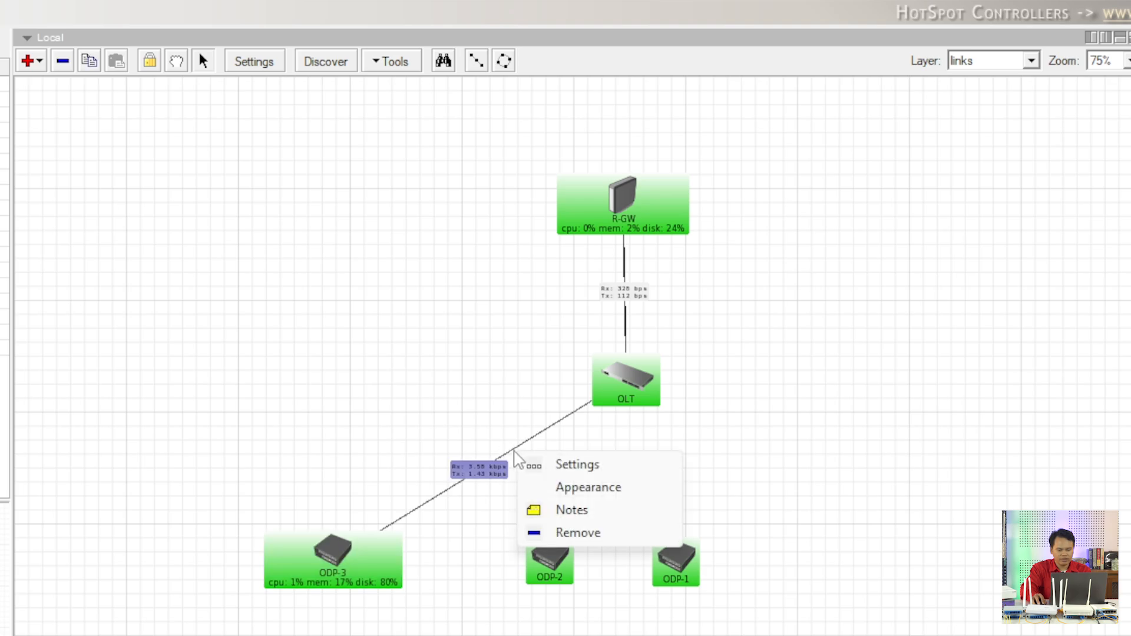
click(557, 533)
click(482, 411)
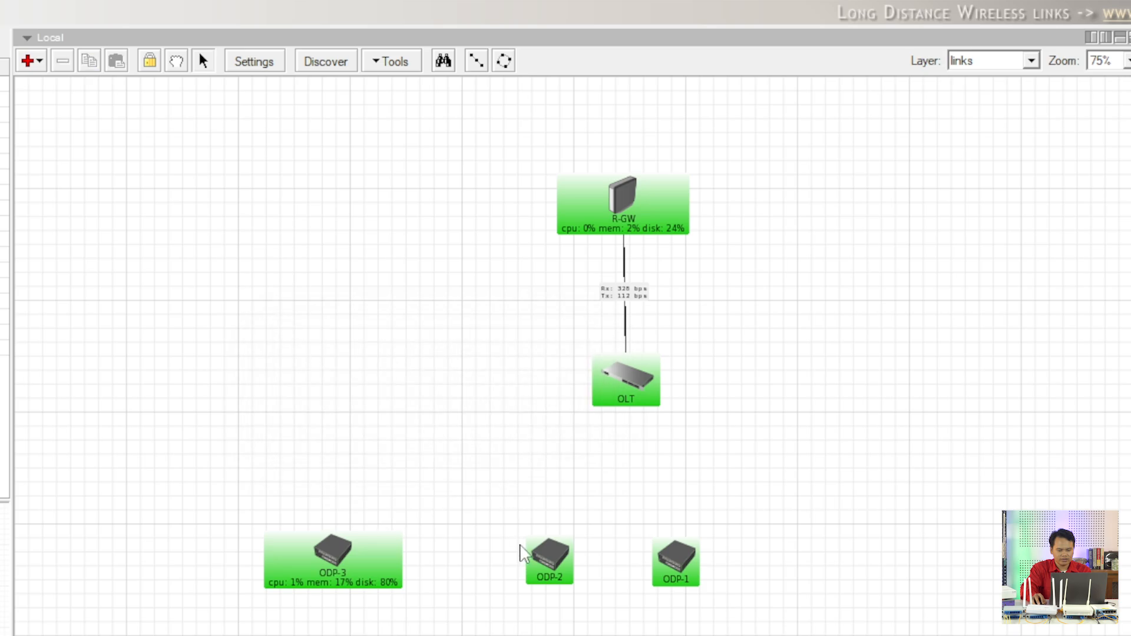
drag(643, 566, 585, 568)
drag(691, 567, 641, 569)
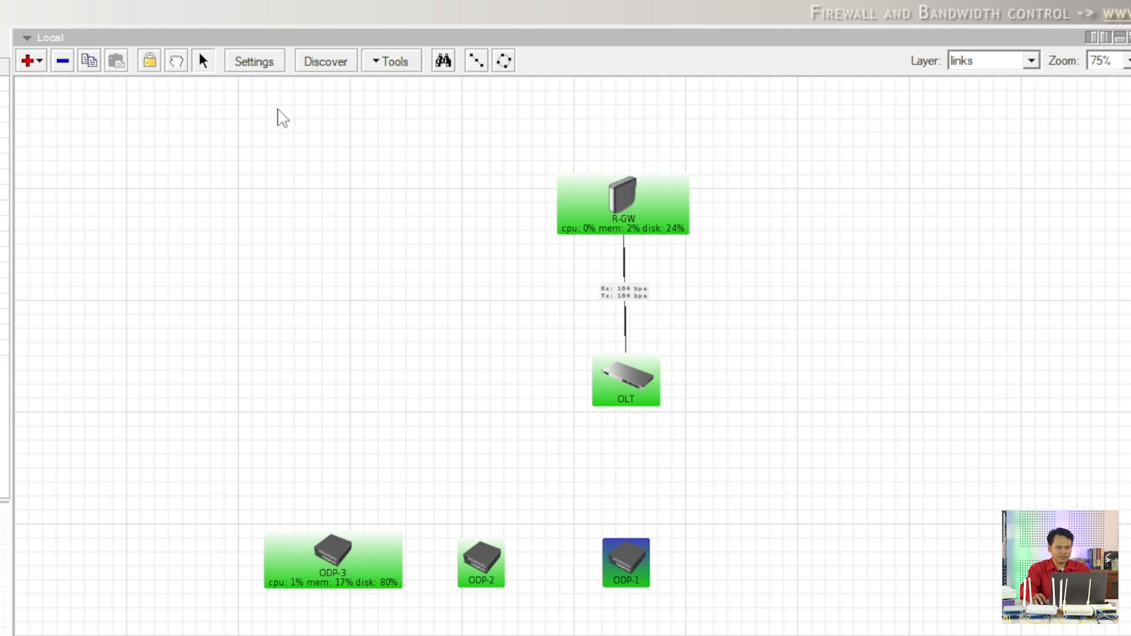
Review the Local map's polling notifications and the sound settings of the Notification entry, closing the map settings without changes
click(257, 72)
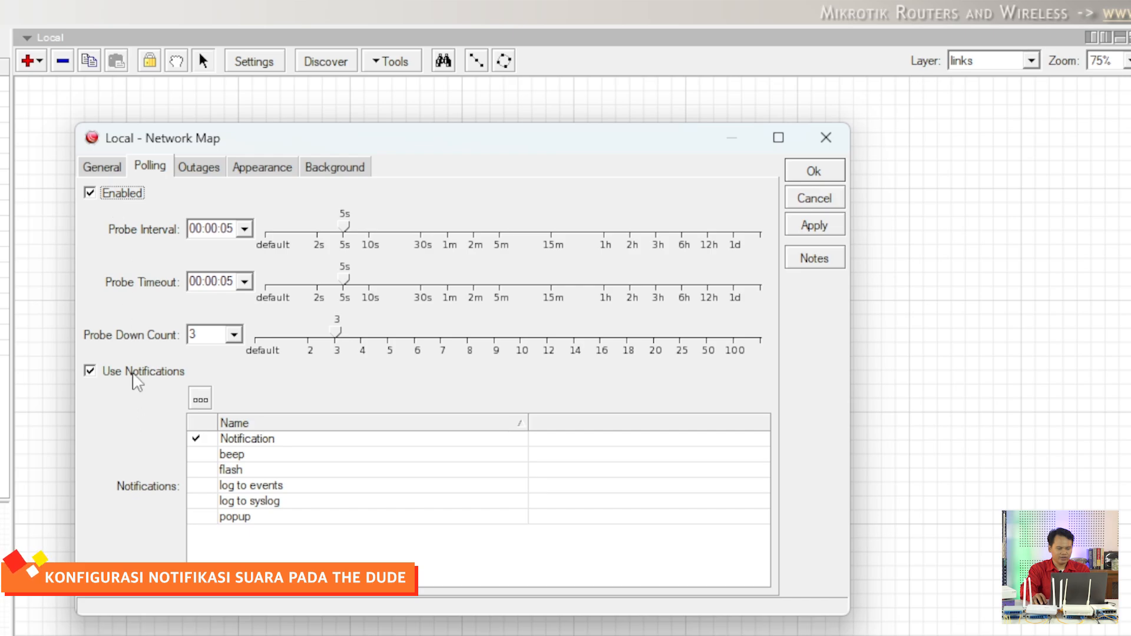
click(277, 443)
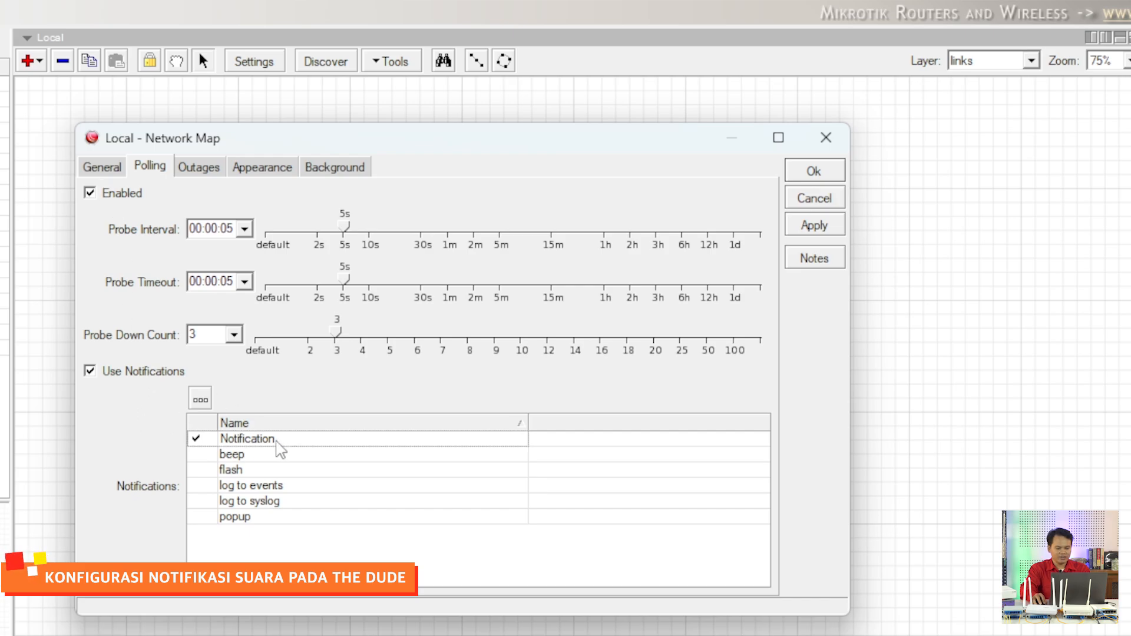
click(200, 399)
double_click(313, 420)
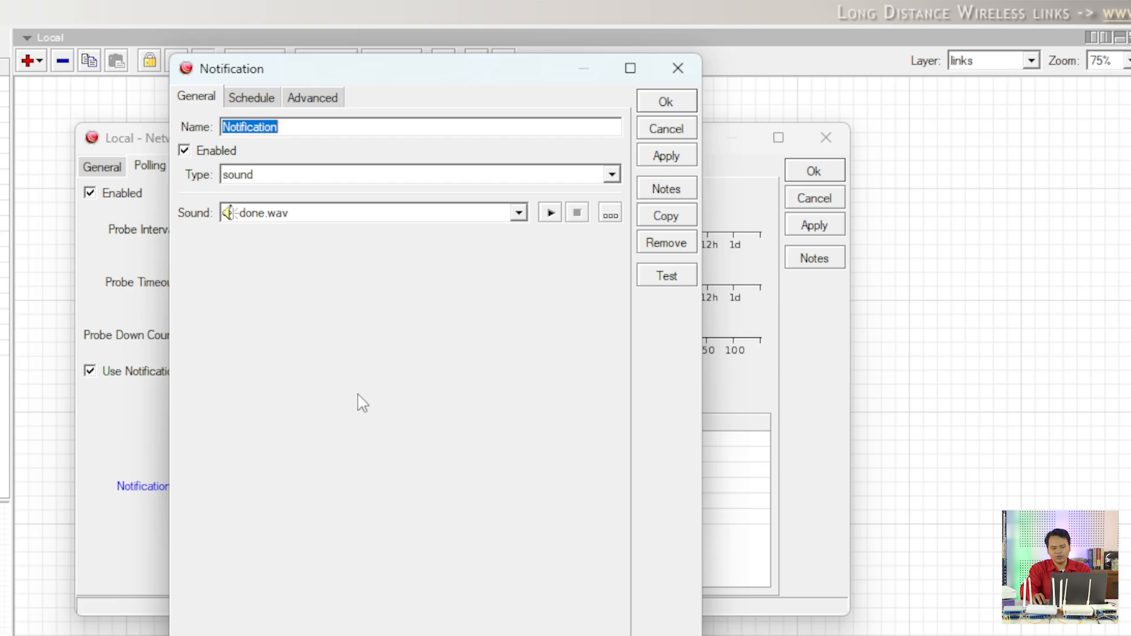
click(669, 104)
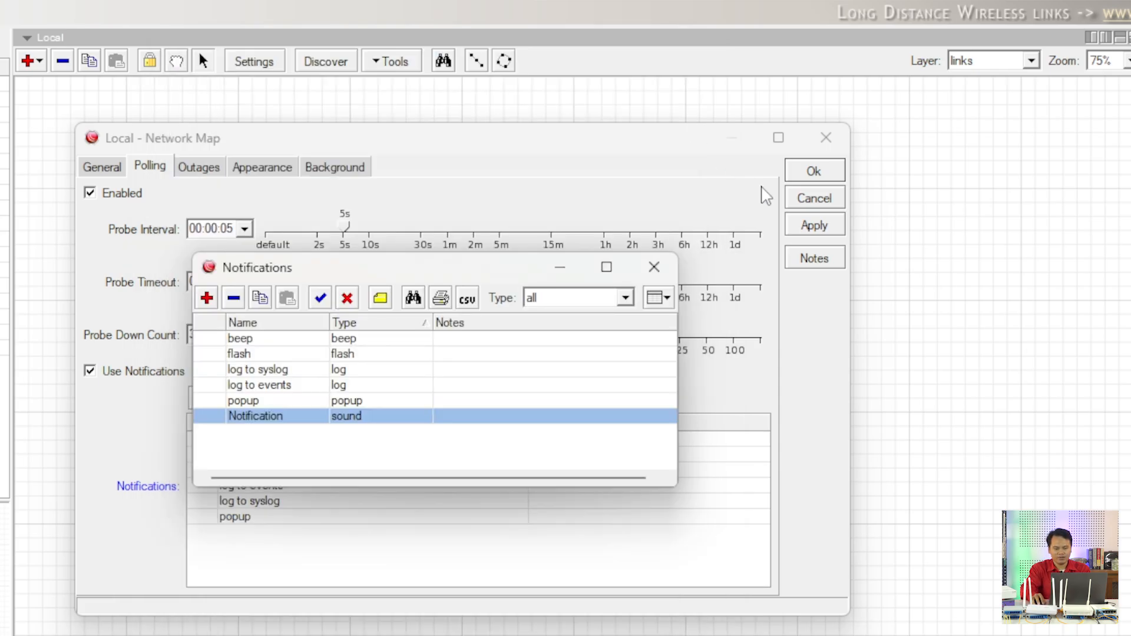
click(654, 267)
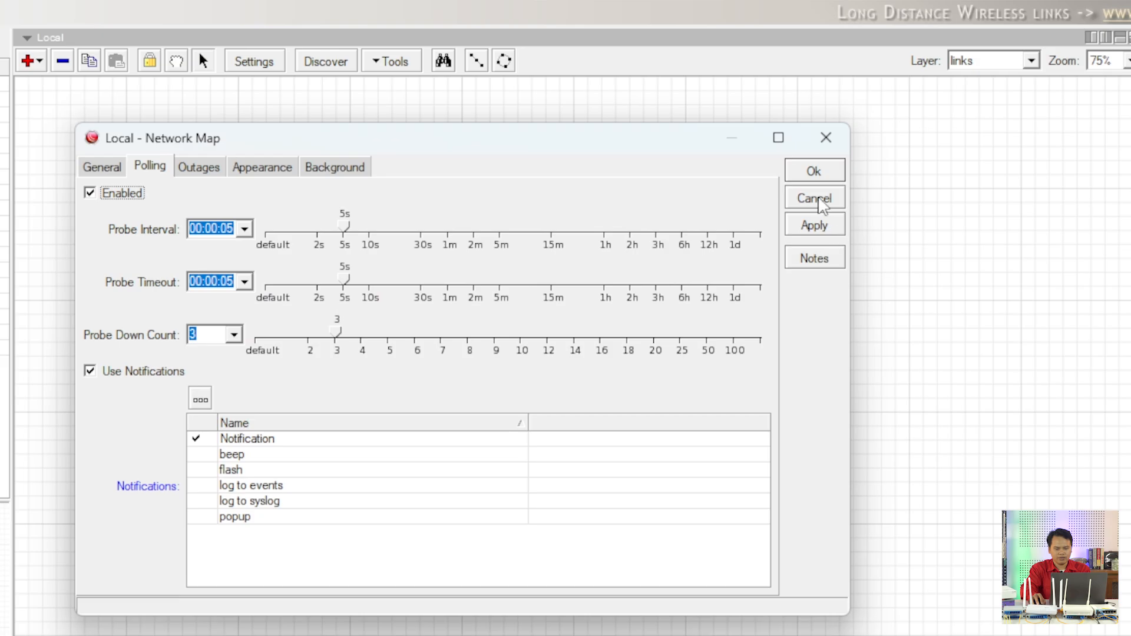
click(841, 196)
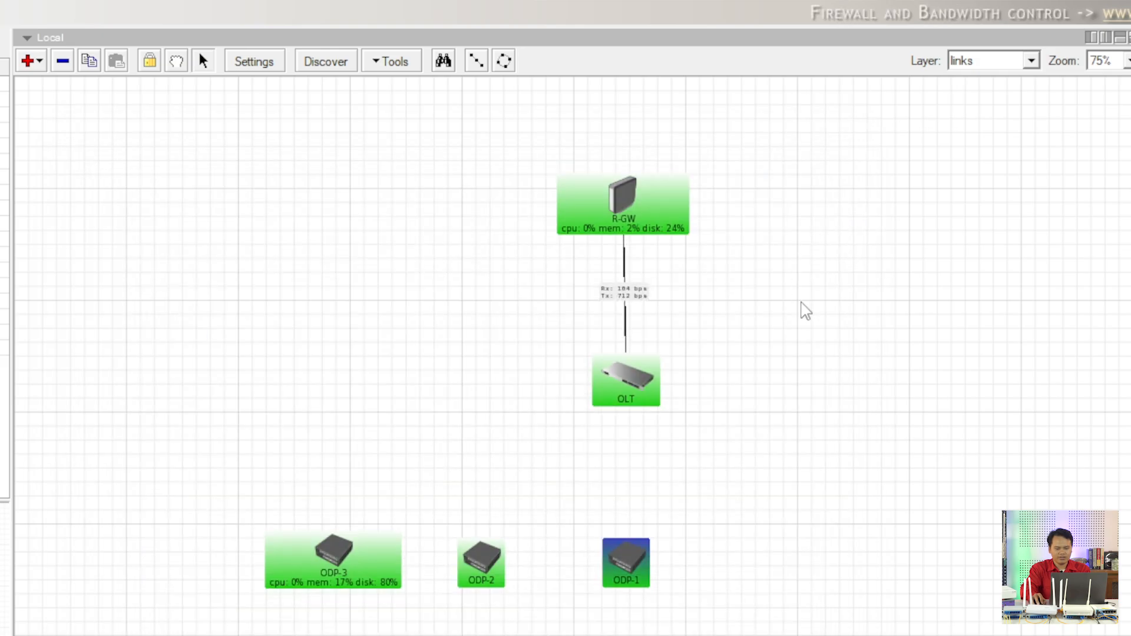
Space ODP-2 and ODP-1 about evenly beside ODP-3 in a row below OLT, and clear the selection
click(749, 460)
drag(643, 566, 657, 557)
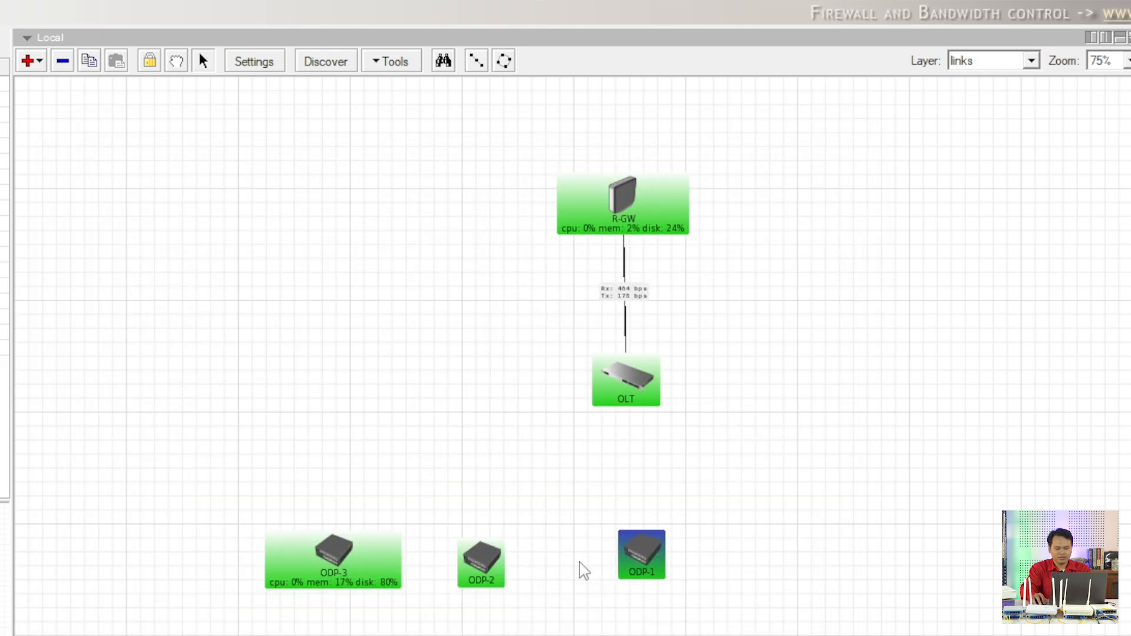
drag(490, 568, 495, 560)
drag(628, 555, 618, 553)
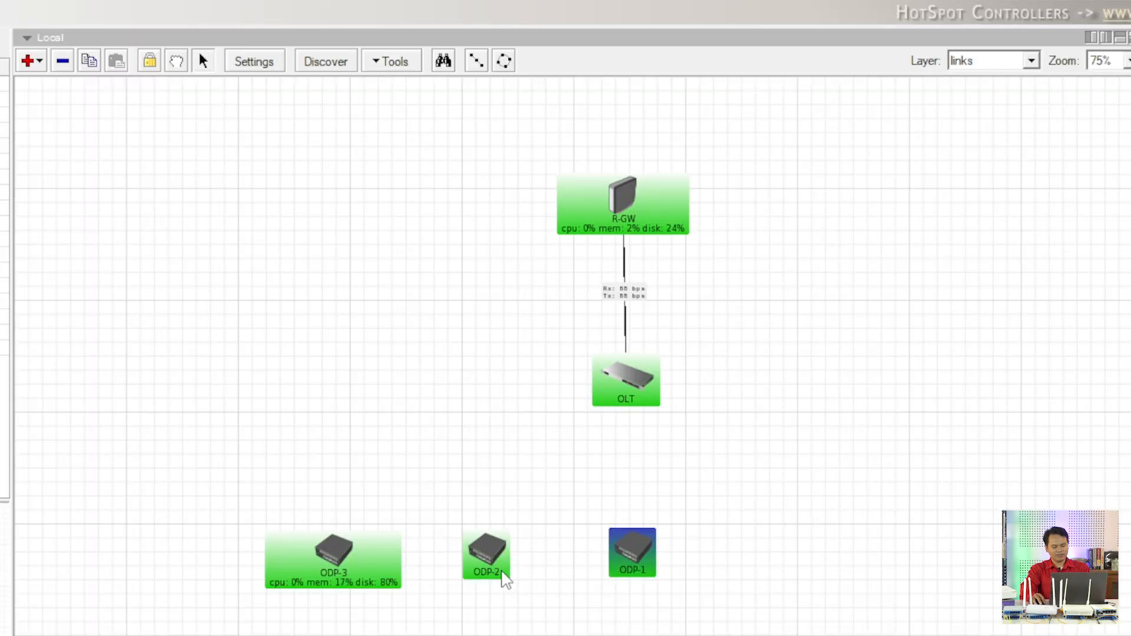
drag(504, 581, 511, 579)
drag(621, 576, 630, 575)
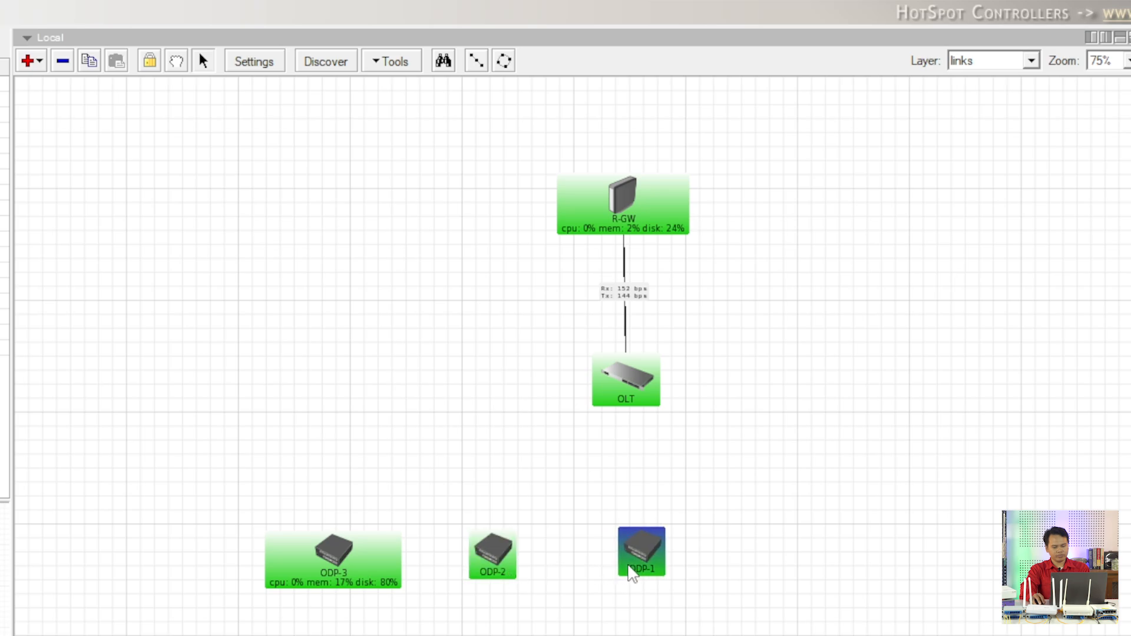
click(801, 546)
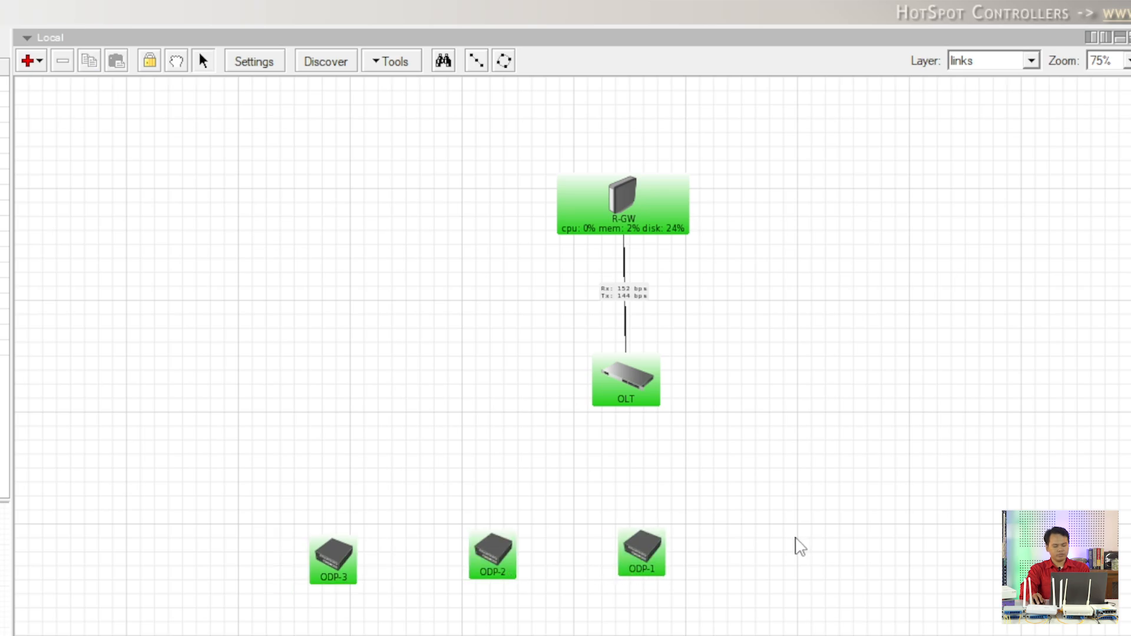